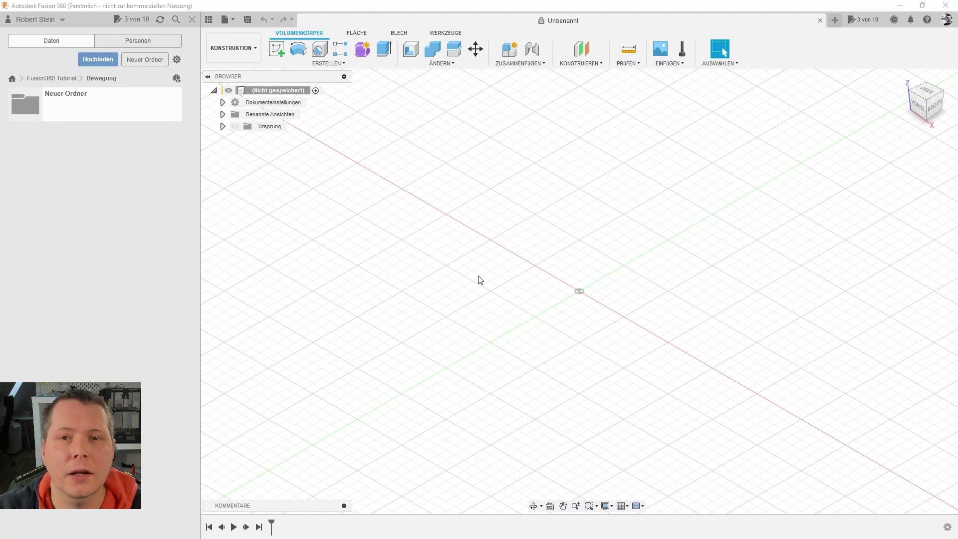
- Open the Bewegung Grunddaten.f3d design from the computer
left_click(226, 23)
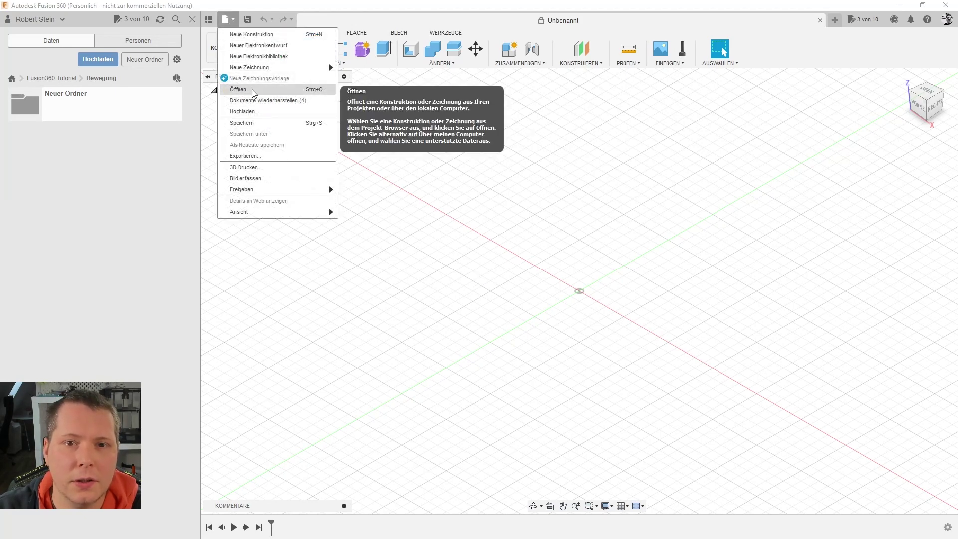
left_click(253, 90)
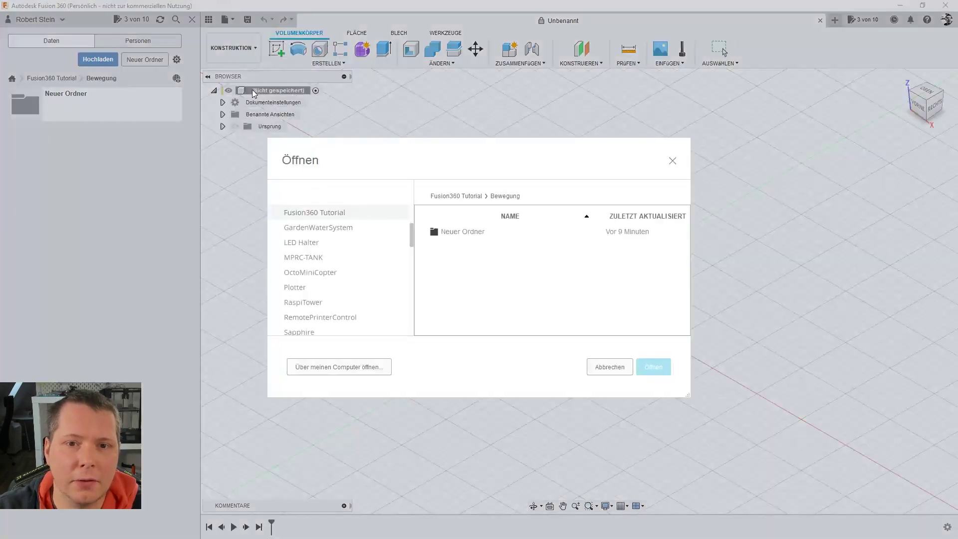
left_click(349, 368)
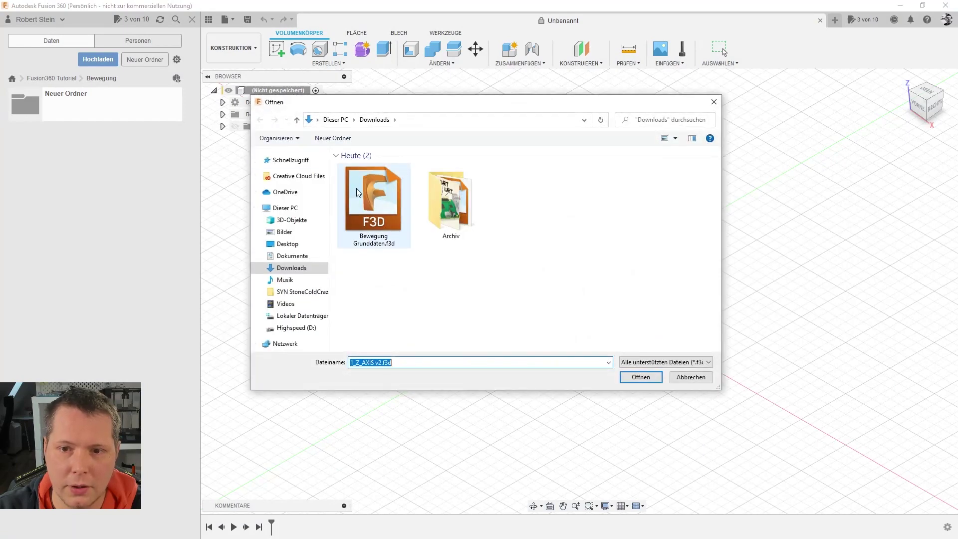
double_click(372, 245)
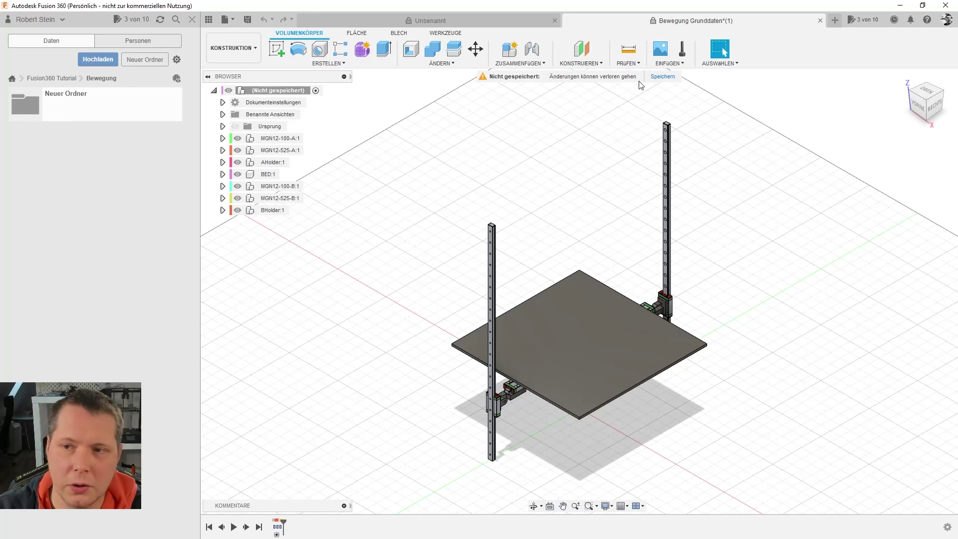
- Save the design into the Bewegung folder and hide the data panel
left_click(663, 77)
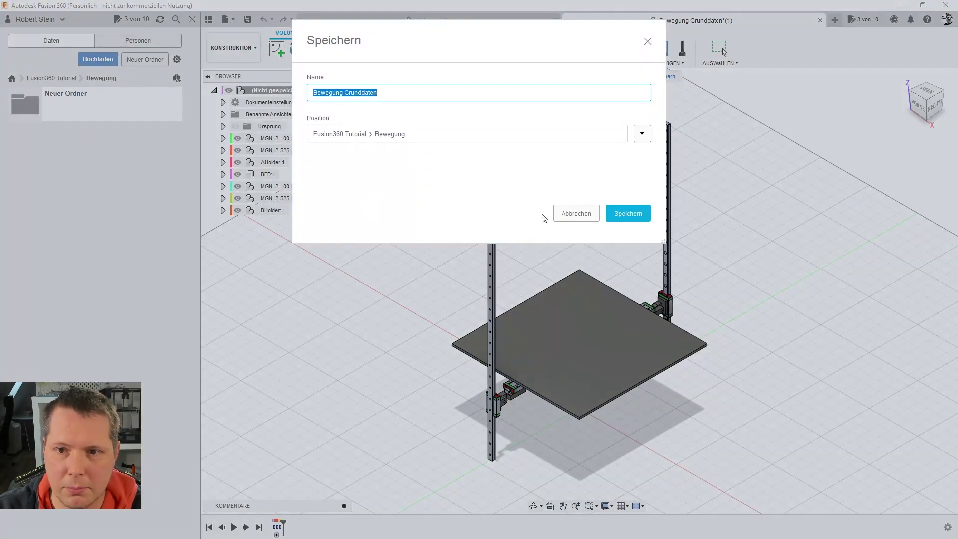
left_click(631, 215)
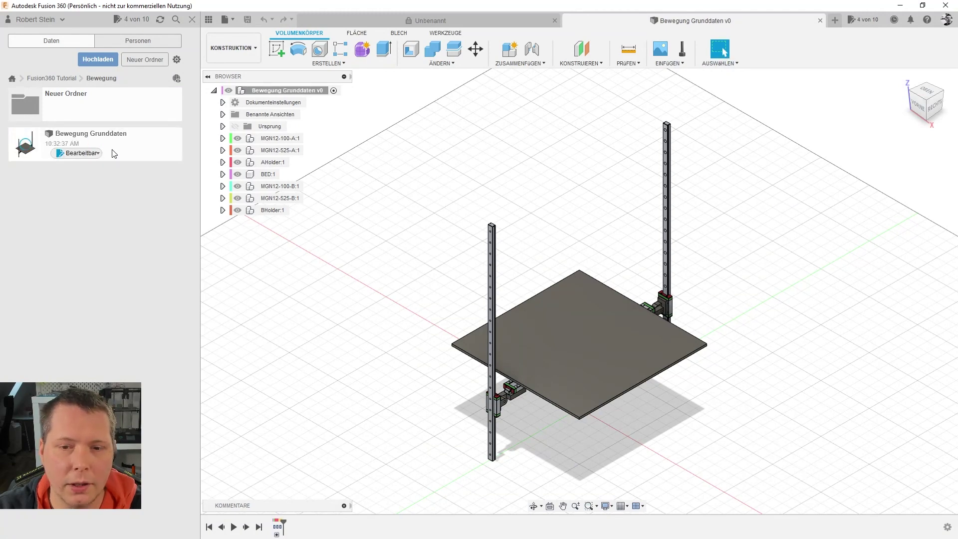
left_click(193, 20)
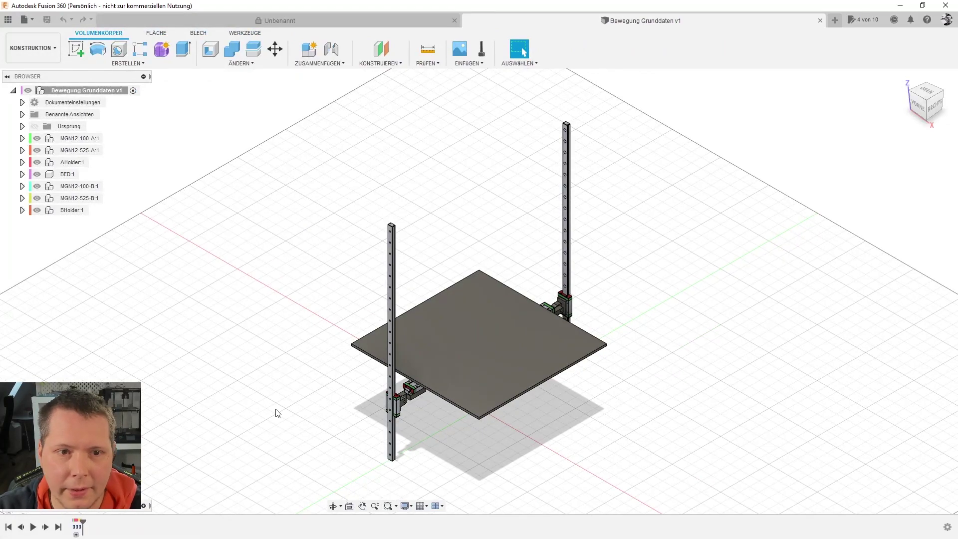
mouse_move(274, 413)
middle_mouse_down("shift")
mouse_move(266, 394)
mouse_move(208, 378)
middle_mouse_up("shift")
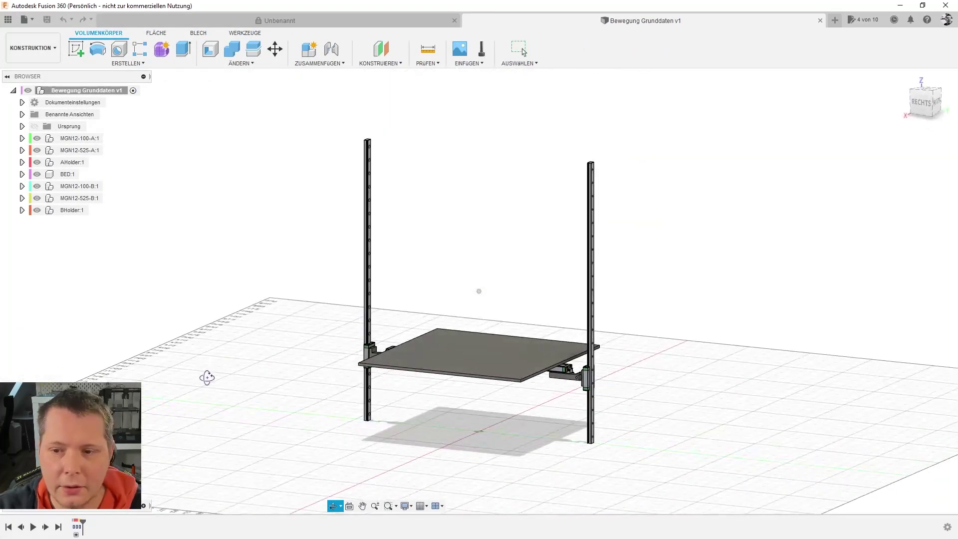
scroll(456, 437, "up", 3)
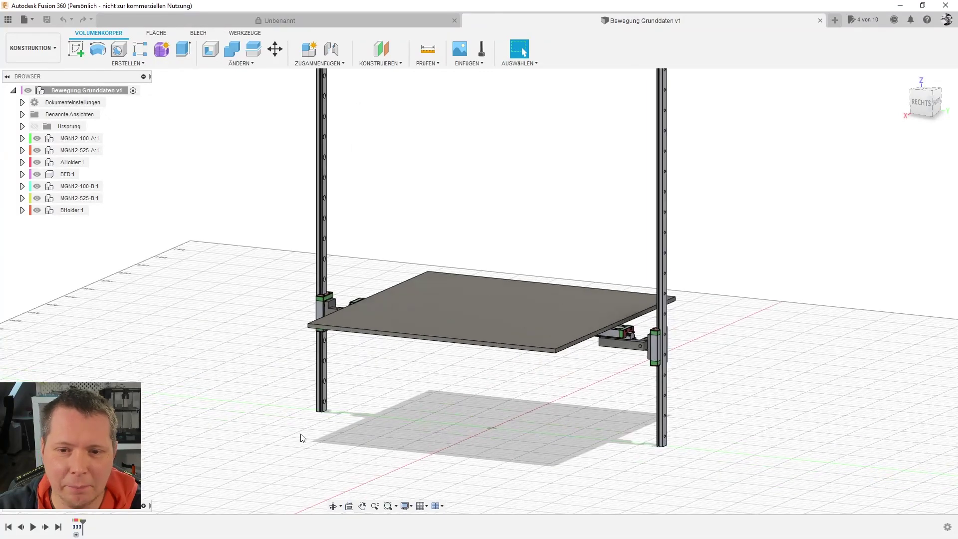
middle_click_drag(298, 427, 329, 434, "shift")
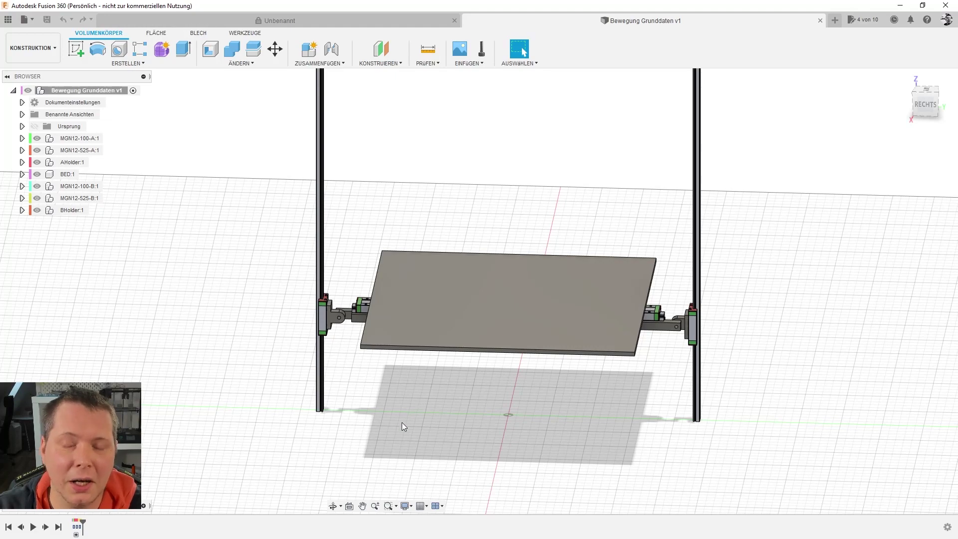
middle_click_drag(381, 423, 387, 431, "shift")
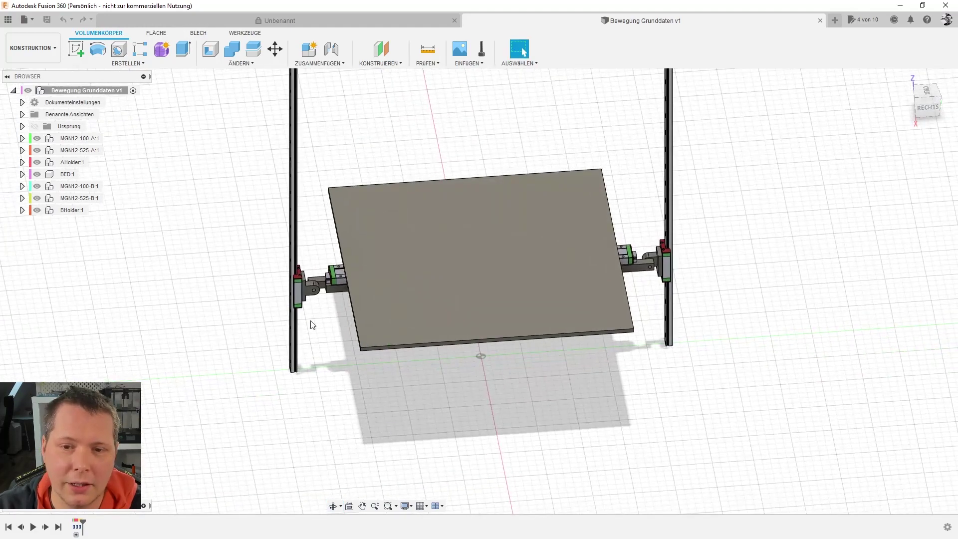
scroll(319, 314, "up", 3)
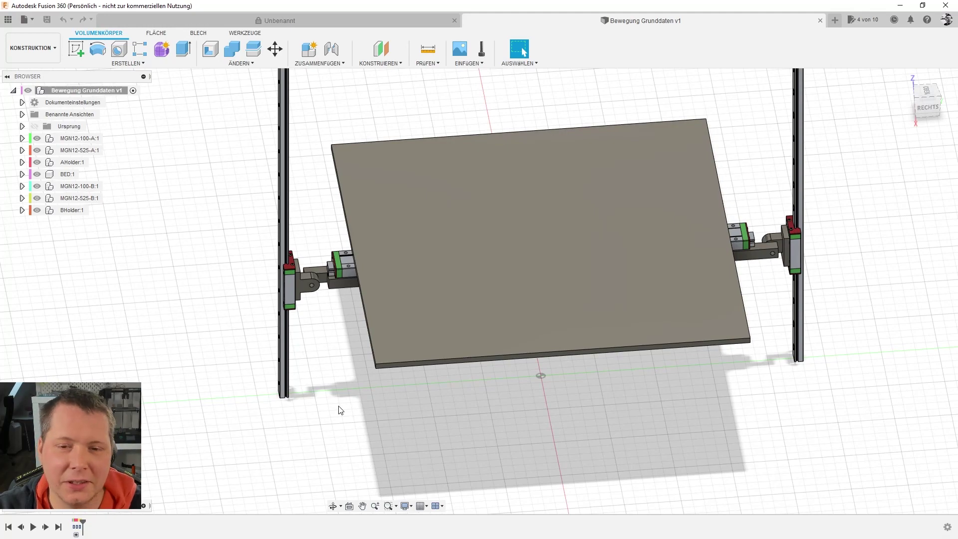
scroll(345, 410, "down", 2)
left_click_drag(337, 425, 335, 428)
key("Escape")
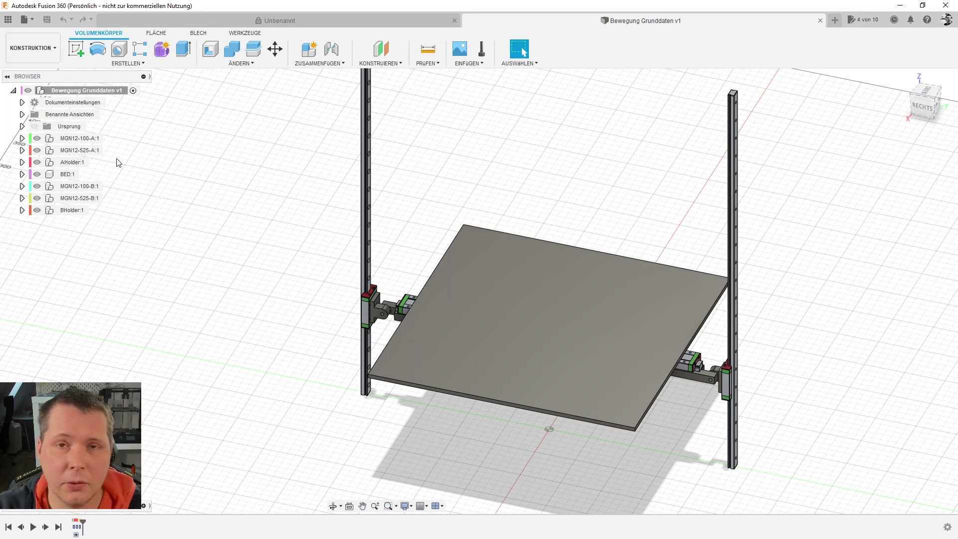
left_click(22, 138)
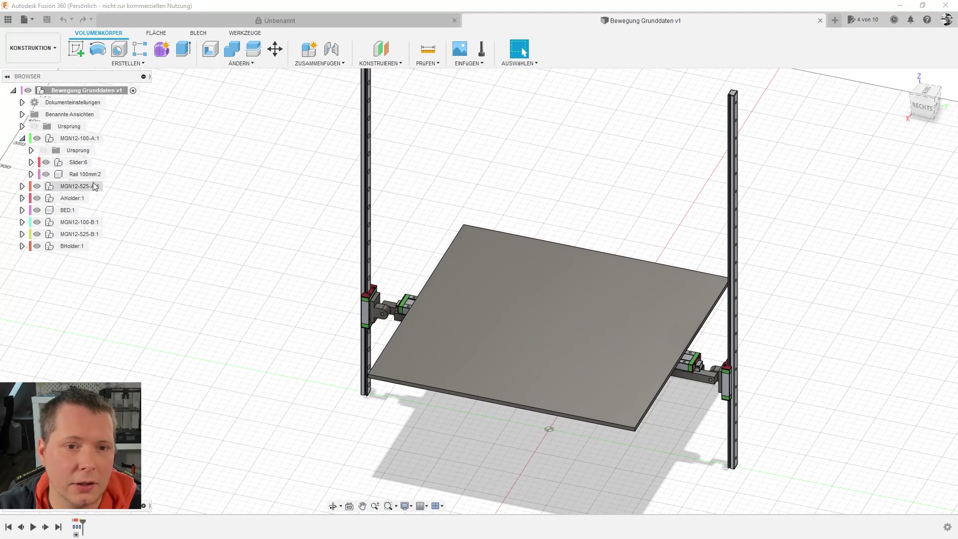
left_click(23, 140)
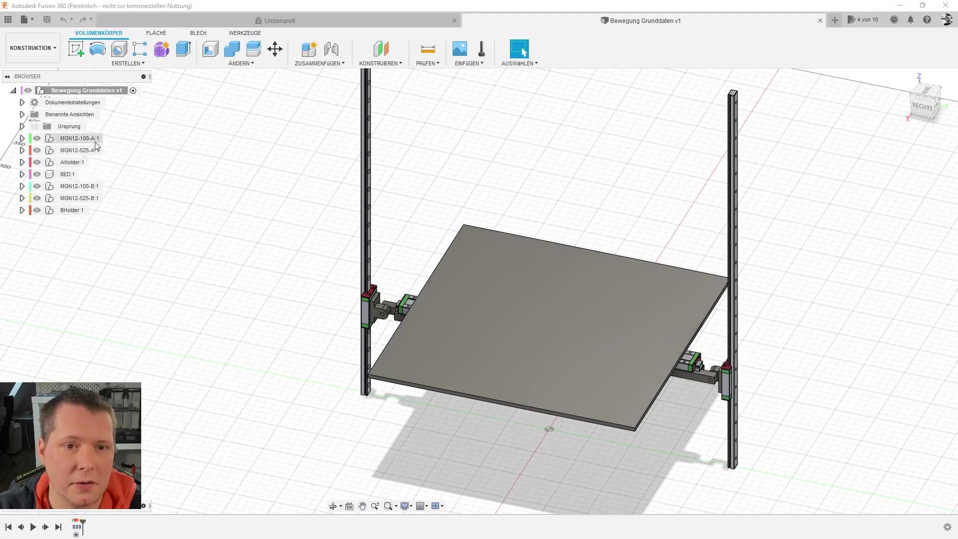
left_click(96, 140)
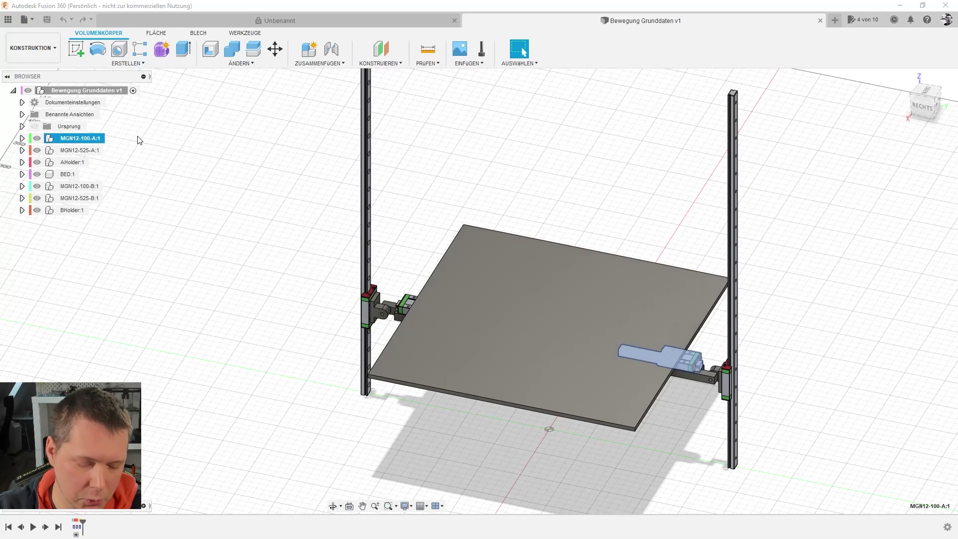
key("ctrl+c")
key("ctrl+v")
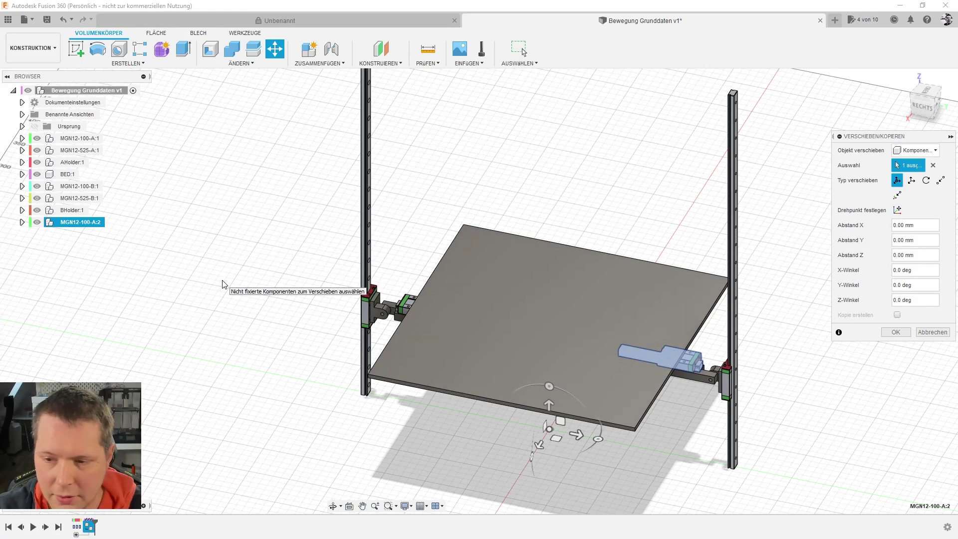
key("Escape")
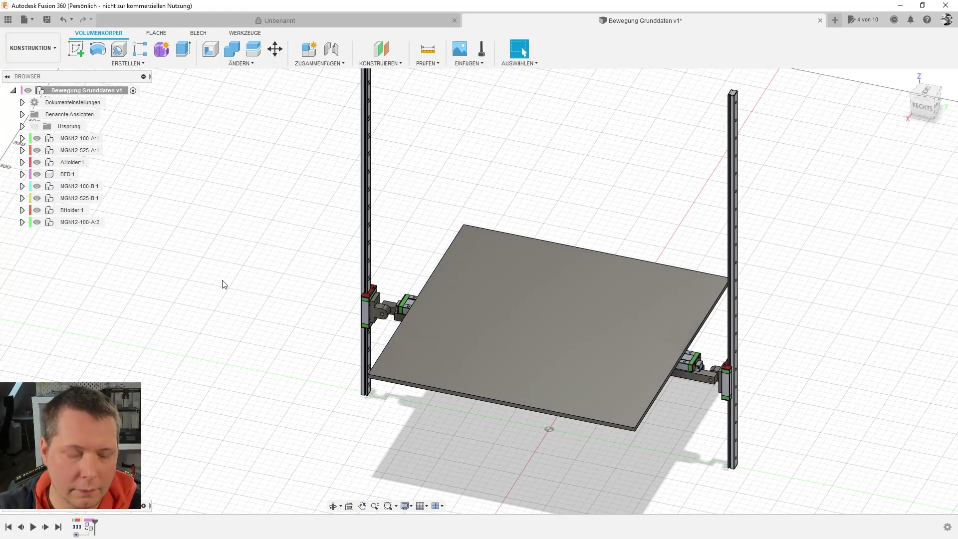
key("ctrl+z")
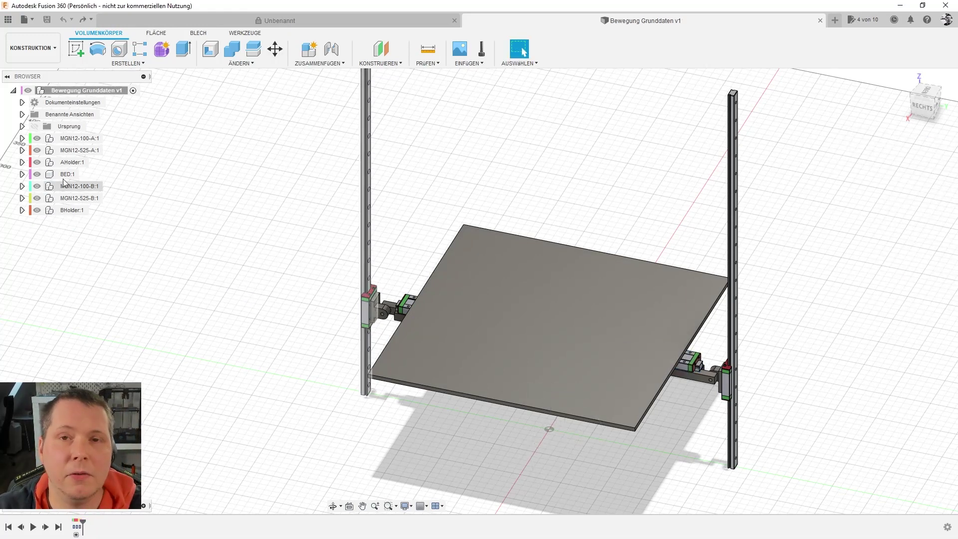
left_click(22, 138)
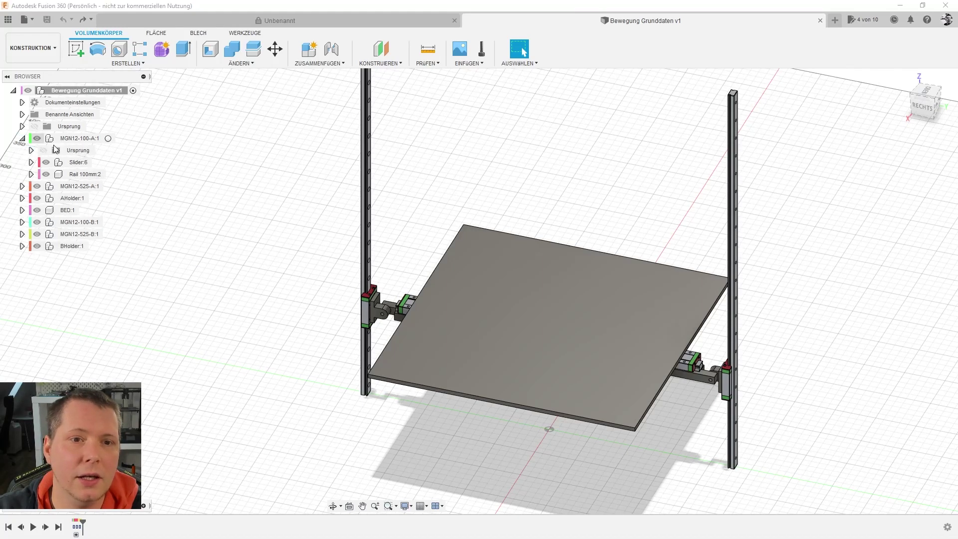
left_click(80, 174)
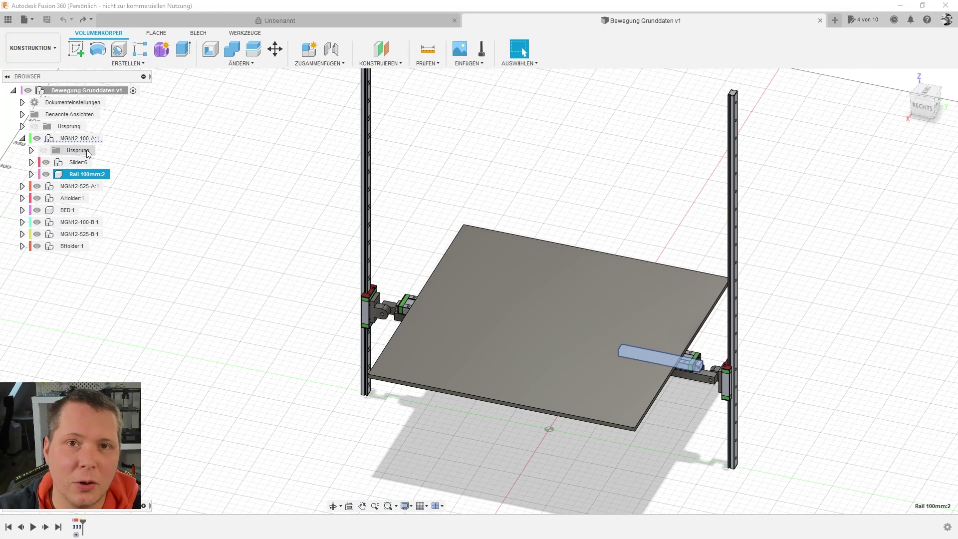
mouse_move(85, 173)
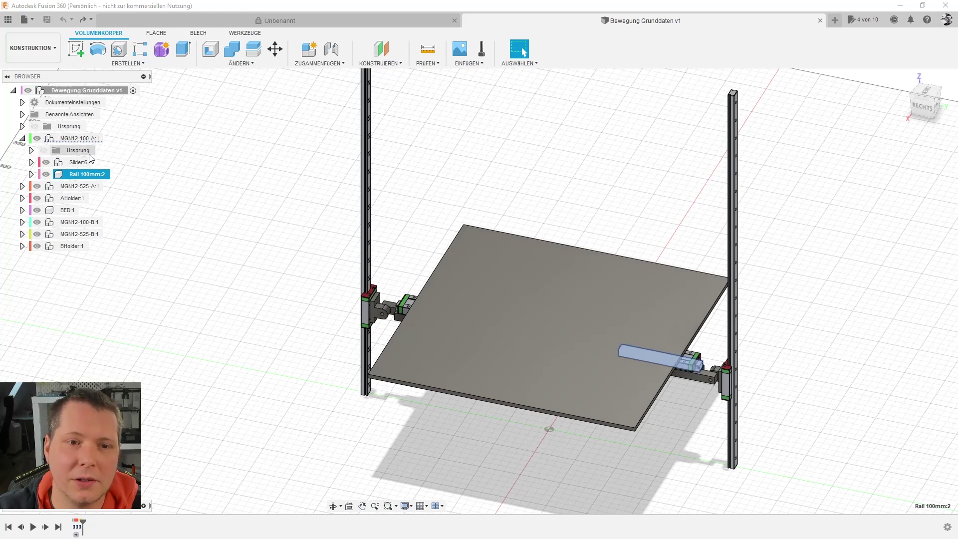
left_click(22, 140)
left_click(205, 250)
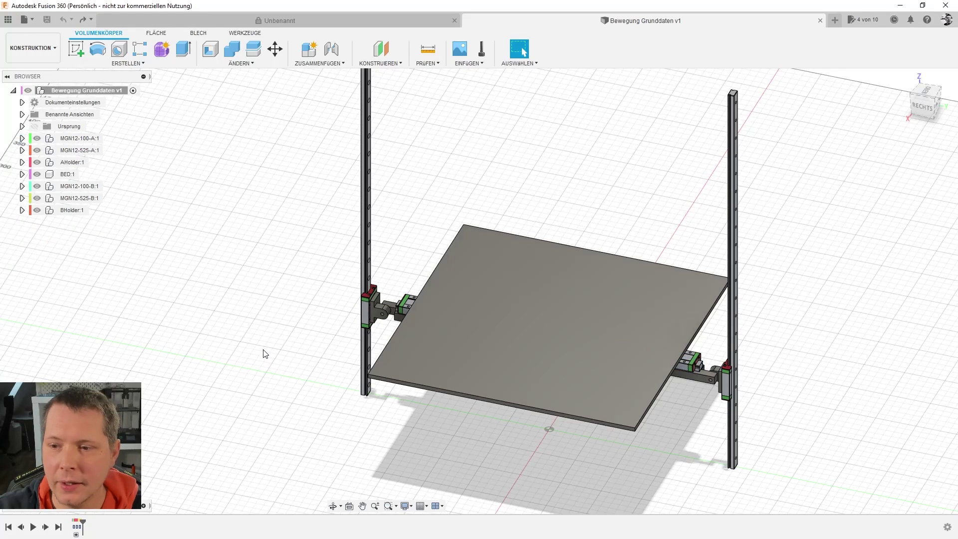
mouse_move(264, 354)
middle_mouse_down("shift")
mouse_move(284, 329)
mouse_move(291, 293)
middle_mouse_up("shift")
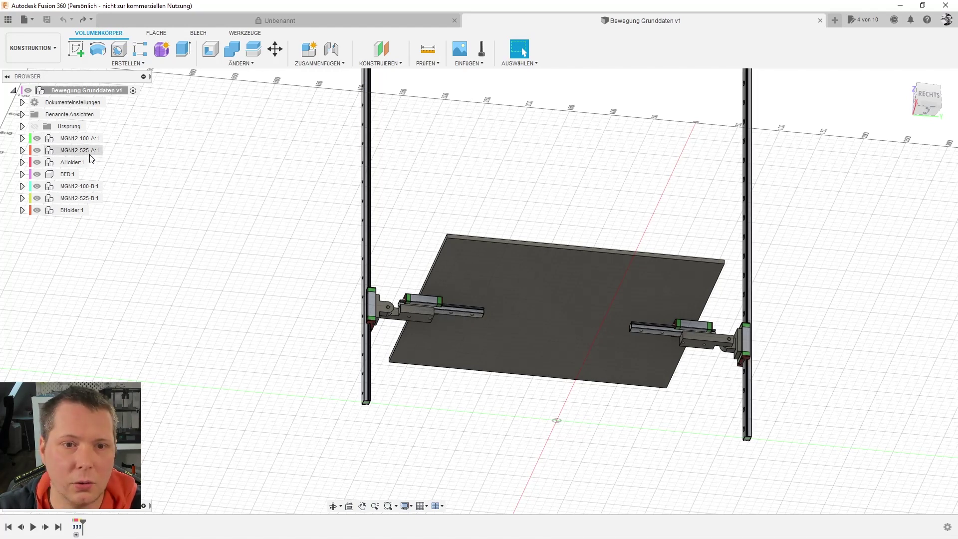
mouse_move(259, 224)
middle_mouse_down("shift")
mouse_move(234, 229)
mouse_move(274, 267)
middle_mouse_up("shift")
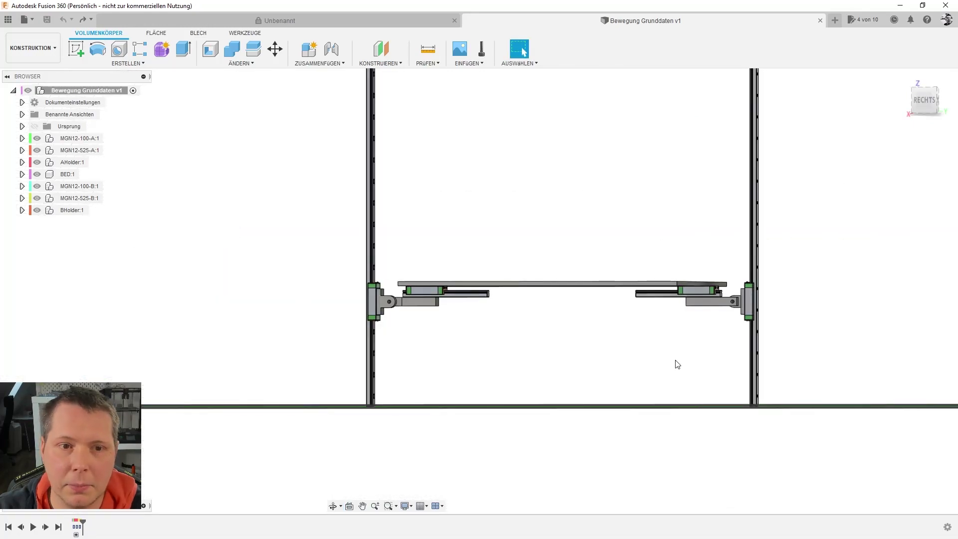
middle_click_drag(500, 323, 509, 342, "shift")
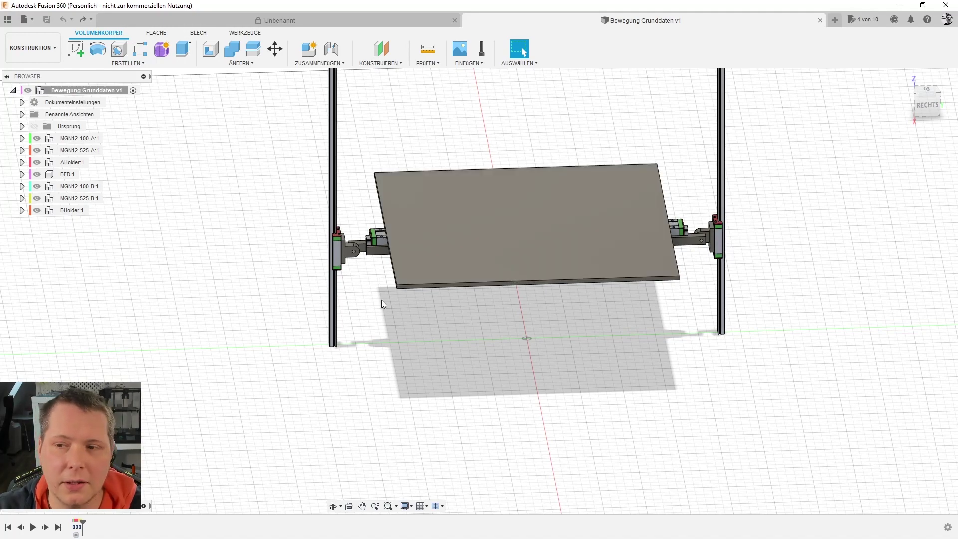
scroll(372, 287, "up", 4)
scroll(378, 297, "down", 5)
middle_click_drag(403, 328, 399, 313, "shift")
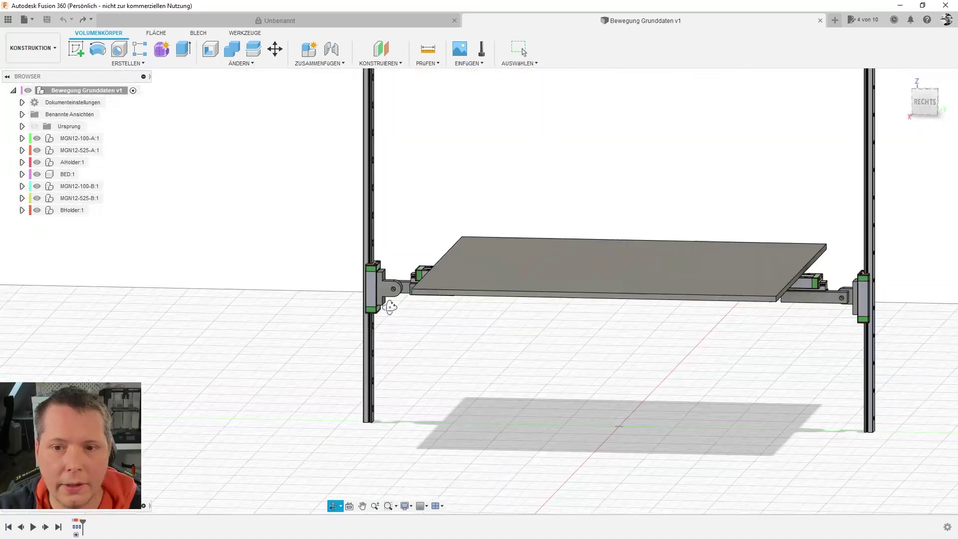
key("Escape")
scroll(392, 379, "down", 4)
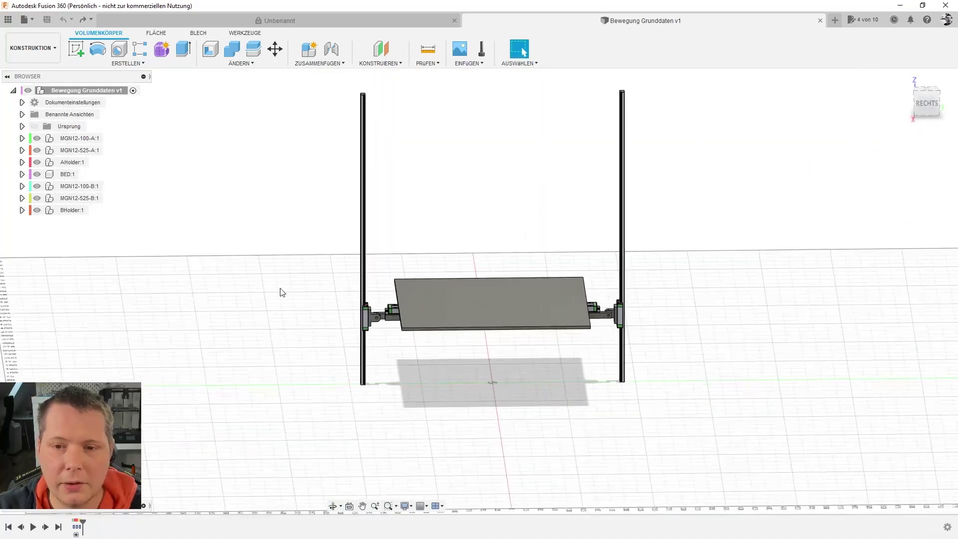
scroll(405, 293, "up", 3)
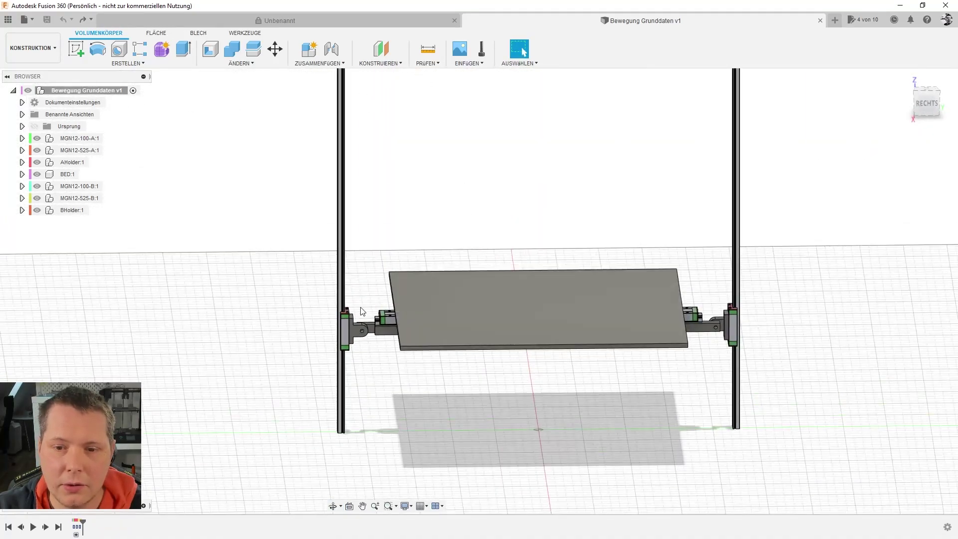
middle_click_drag(405, 293, 371, 275, "shift")
key("Escape")
scroll(394, 368, "up", 3)
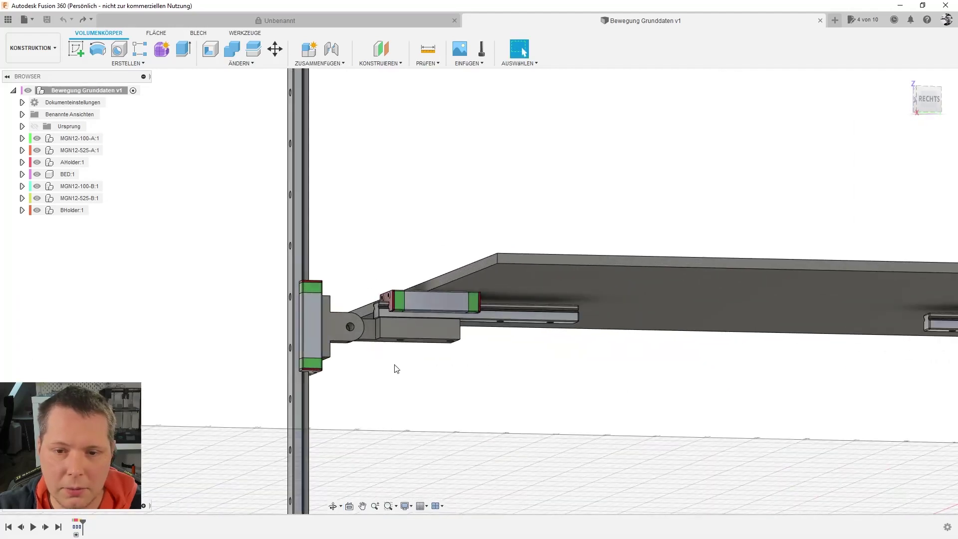
middle_click_drag(436, 387, 430, 400, "shift")
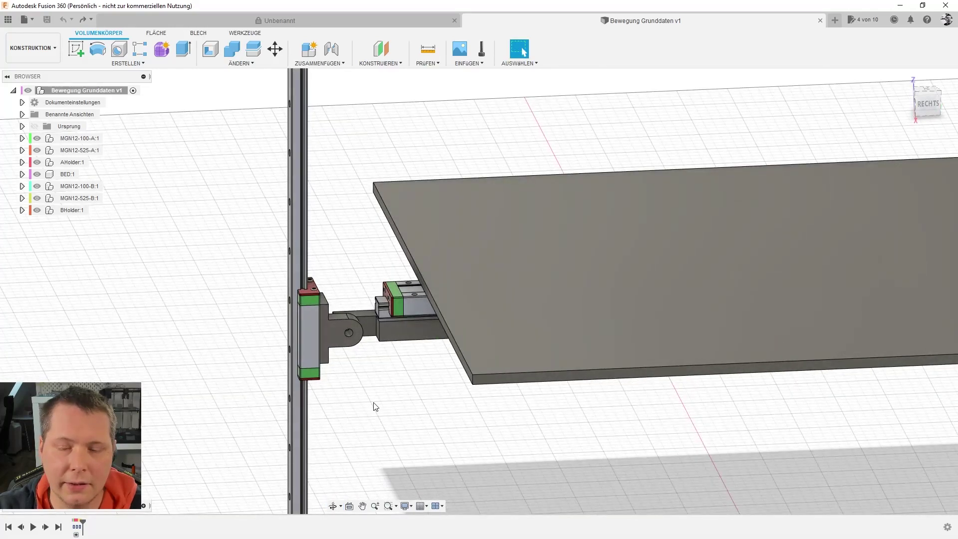
- Activate BHolder:1, with its bodies A1:2 and A2:2, so the rest turns transparent
left_click(345, 325)
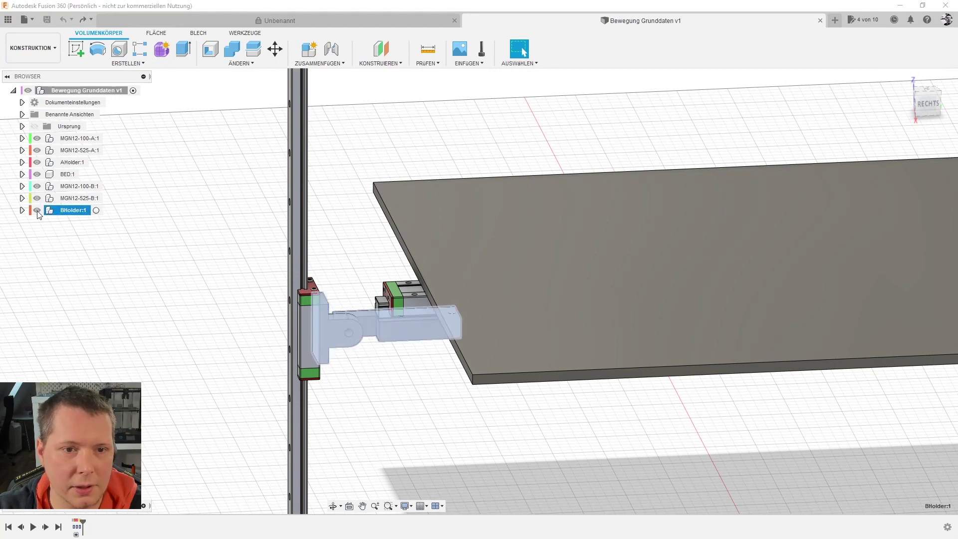
left_click(22, 210)
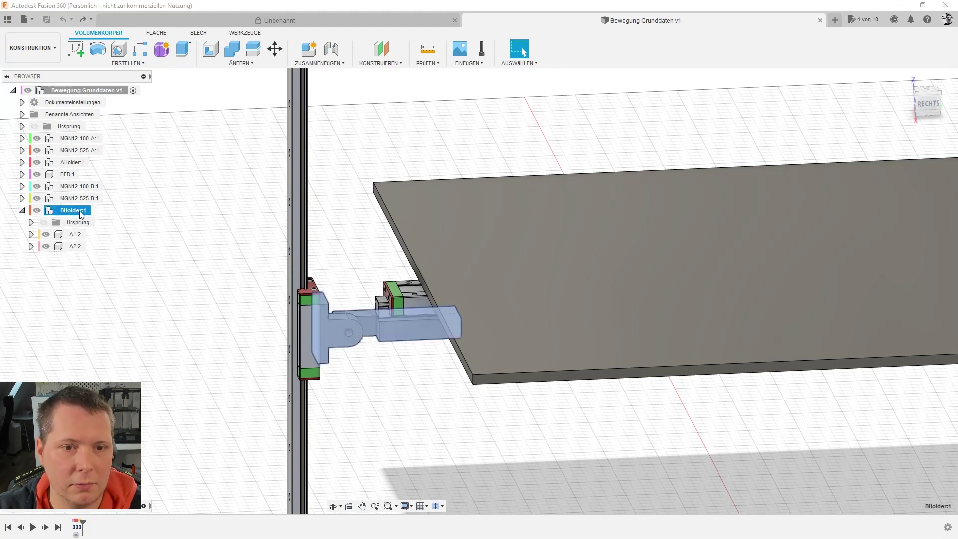
left_click(96, 210)
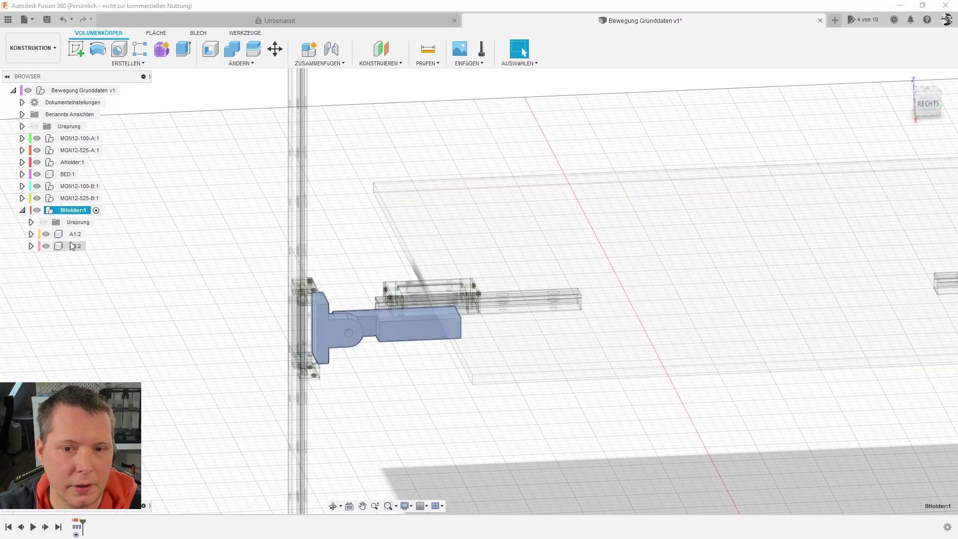
left_click(428, 414)
mouse_move(416, 378)
middle_mouse_down("shift")
mouse_move(414, 398)
mouse_move(312, 291)
middle_mouse_up("shift")
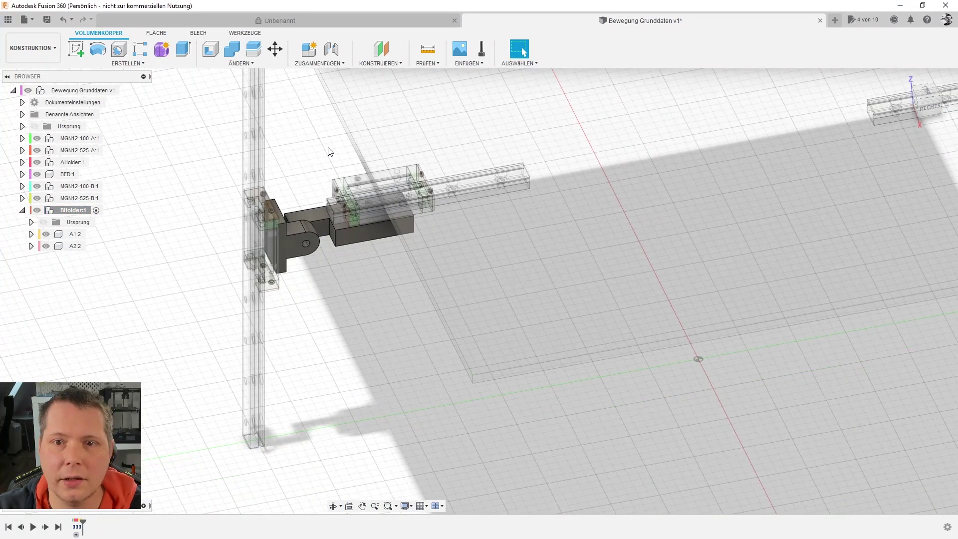
left_click(333, 64)
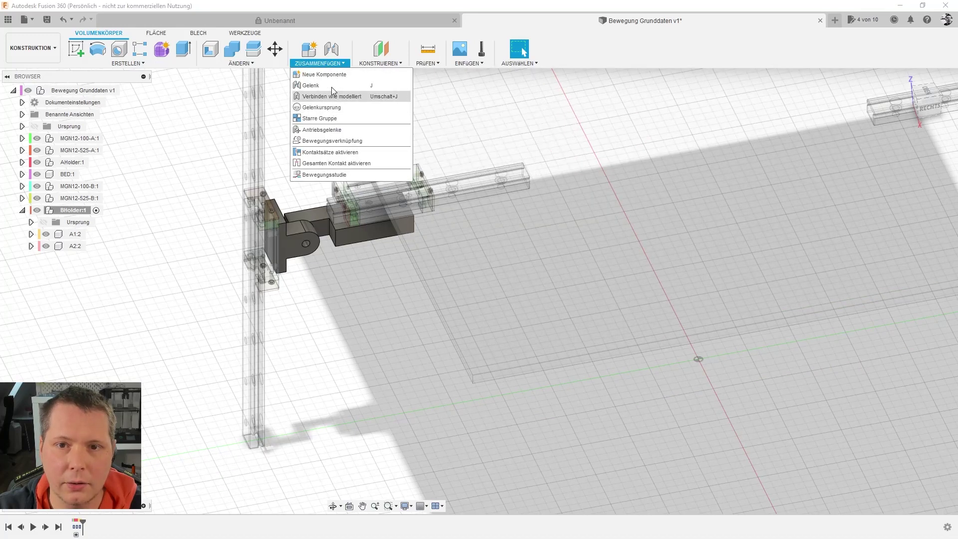
- Start a joint and snap its first point to the A2:2 hole centre
left_click(331, 85)
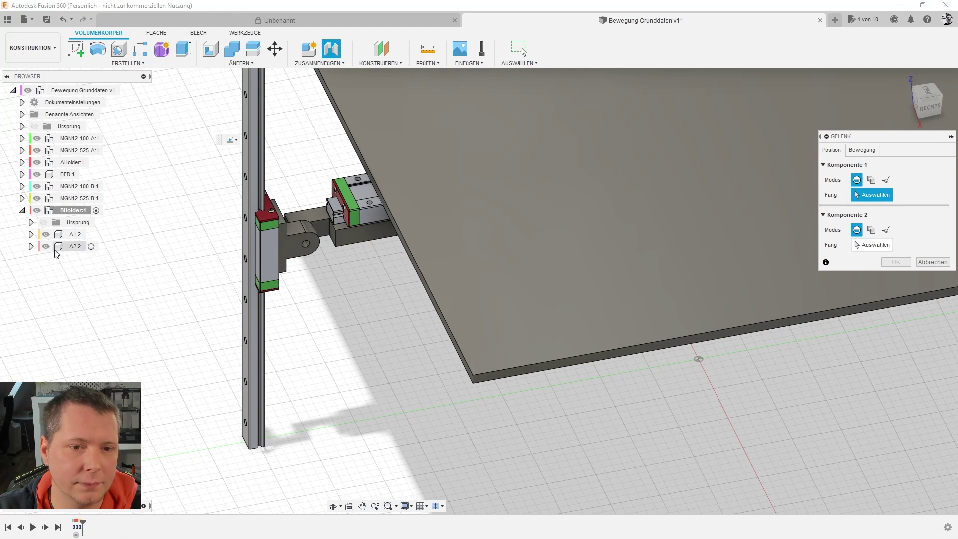
middle_click_drag(177, 267, 290, 249, "shift")
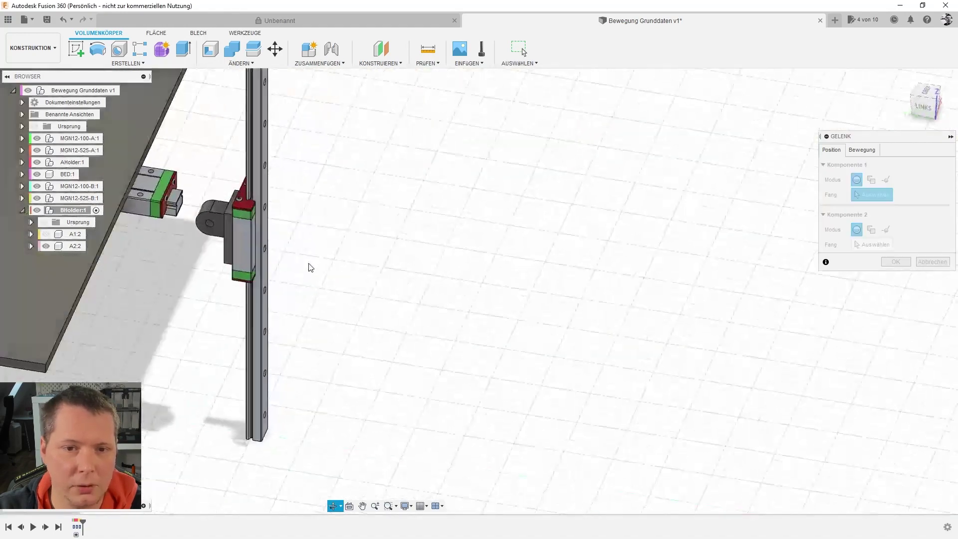
scroll(228, 245, "up", 5)
scroll(229, 172, "up", 3)
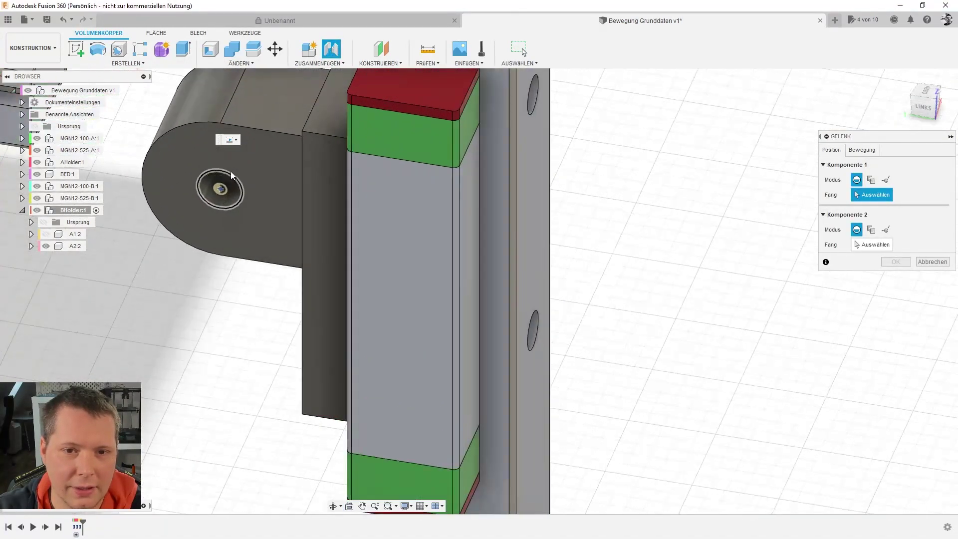
left_click(205, 203)
- Show A1:2 again and snap the second joint point to its hole centre
left_click(45, 234)
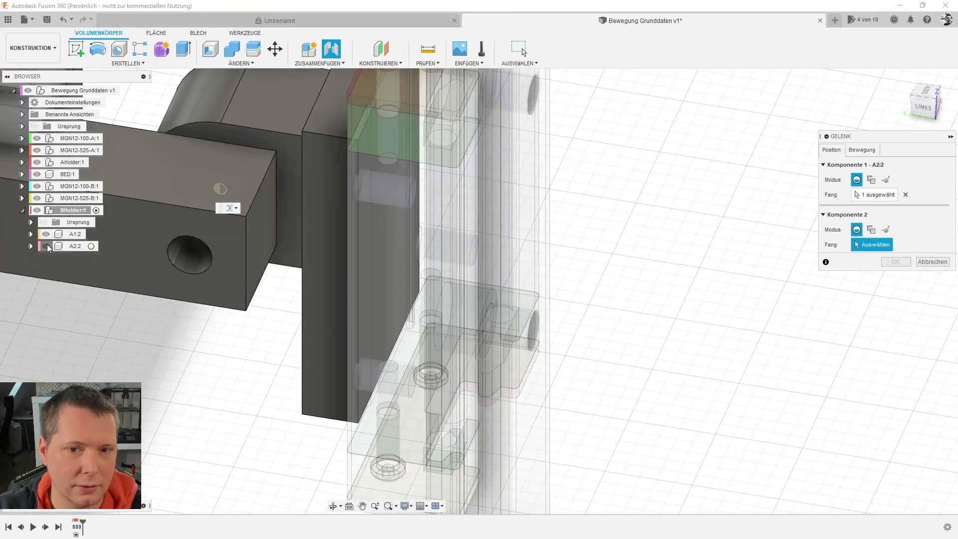
mouse_move(74, 259)
middle_mouse_down("shift")
mouse_move(137, 300)
mouse_move(270, 250)
middle_mouse_up("shift")
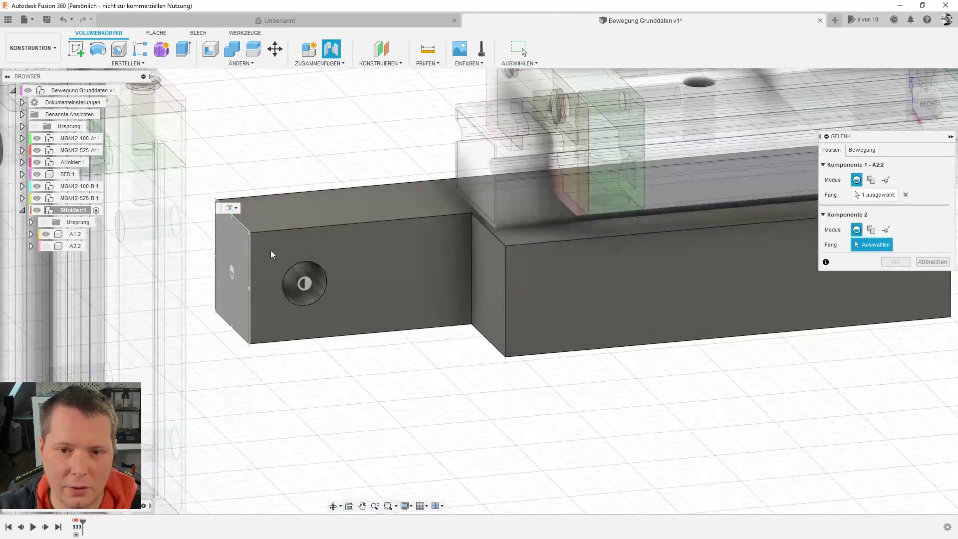
left_click(296, 264)
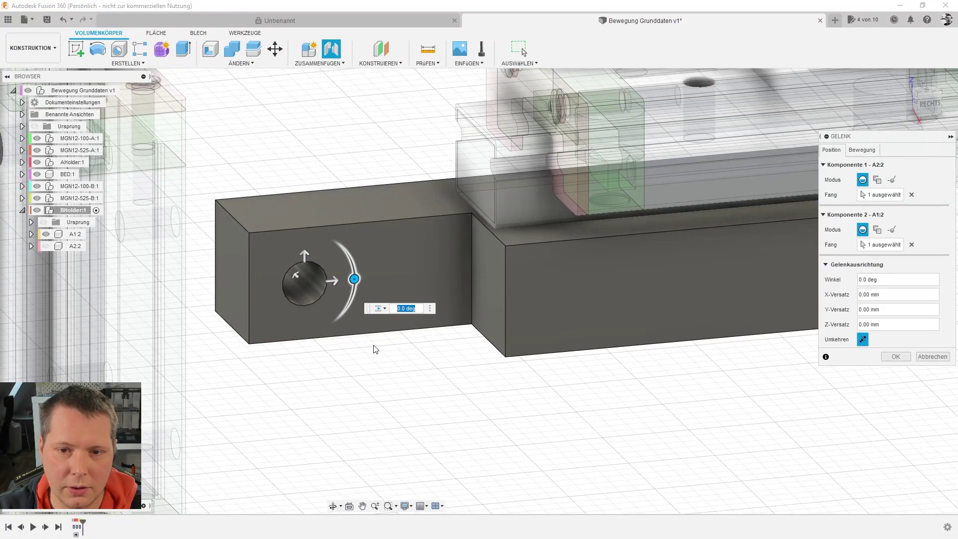
scroll(387, 364, "down", 3)
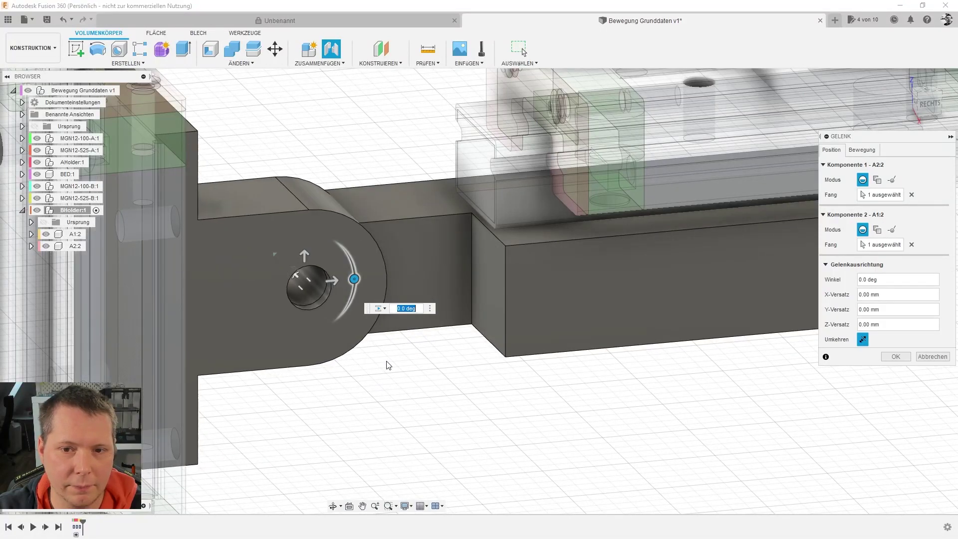
scroll(392, 320, "down", 3)
mouse_move(392, 319)
middle_mouse_down("shift")
mouse_move(352, 243)
mouse_move(364, 280)
middle_mouse_up("shift")
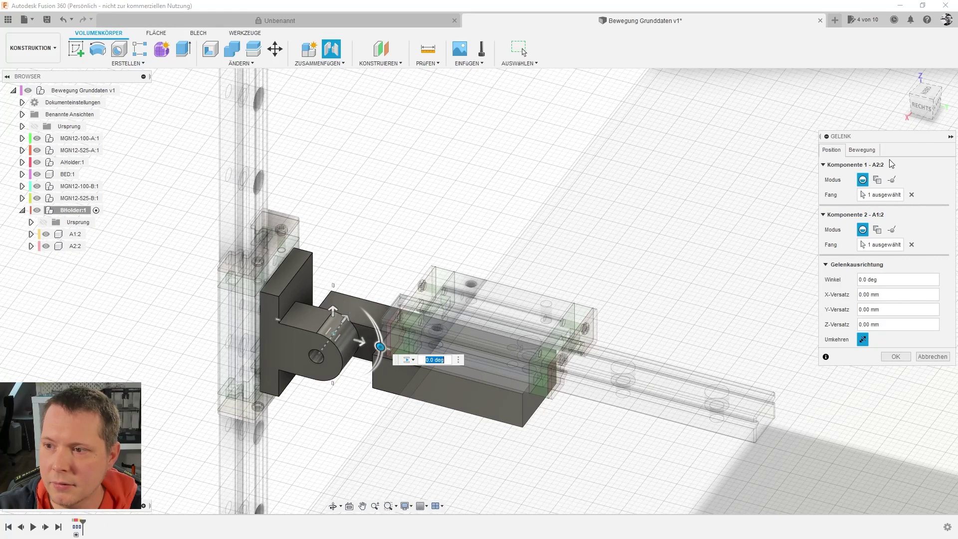
- Preview the joint's default motion with the animation slider
left_click(861, 150)
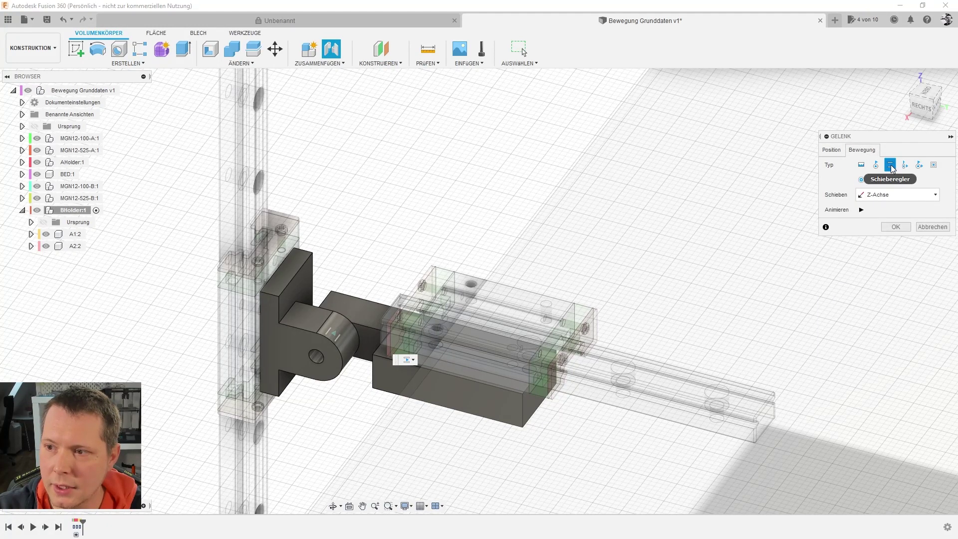
left_click(862, 209)
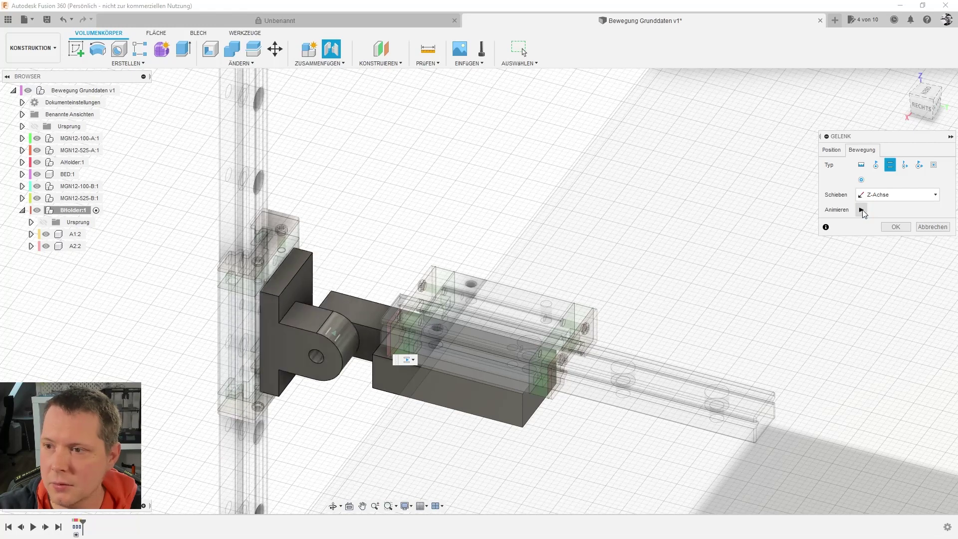
left_click(863, 212)
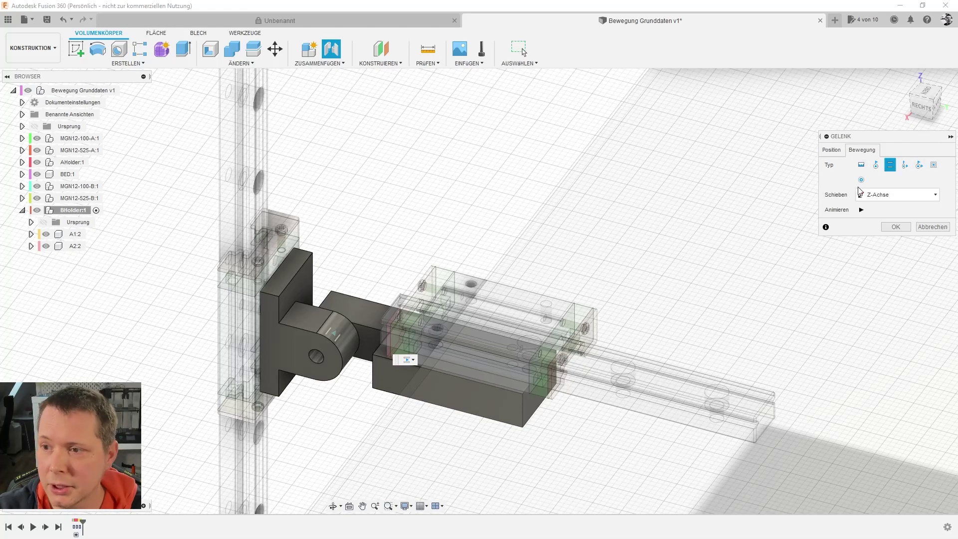
- Set the joint type to Drehen about the Z-Achse, after trying the X-Achse
left_click(876, 167)
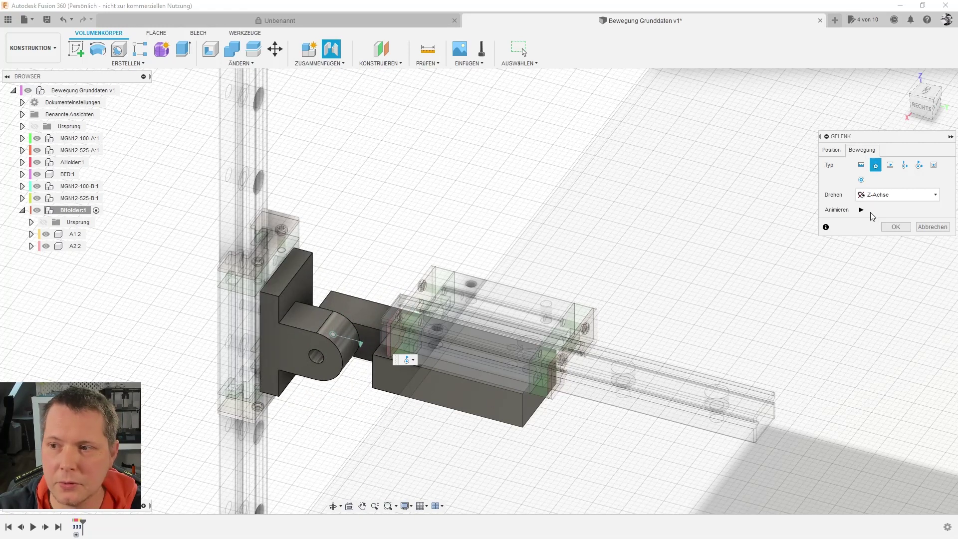
left_click(885, 196)
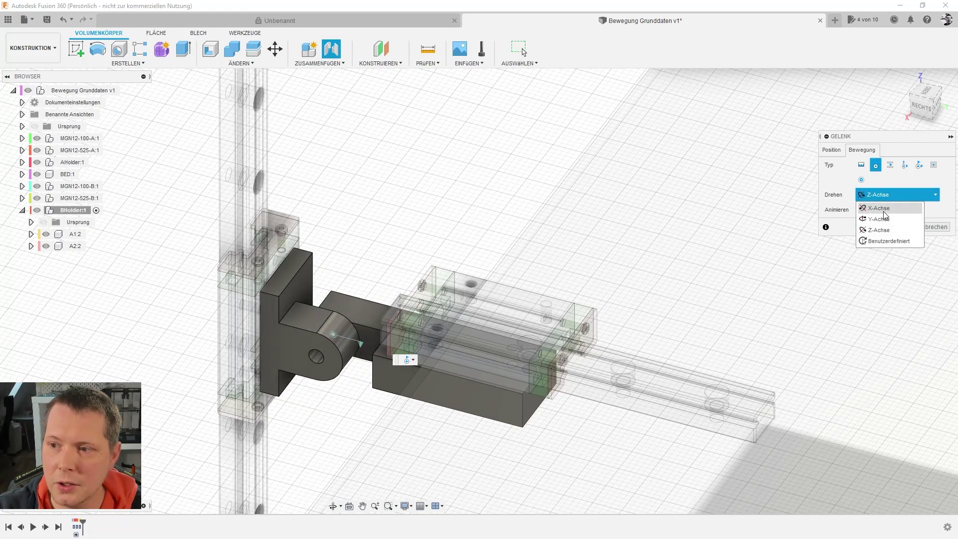
left_click(883, 213)
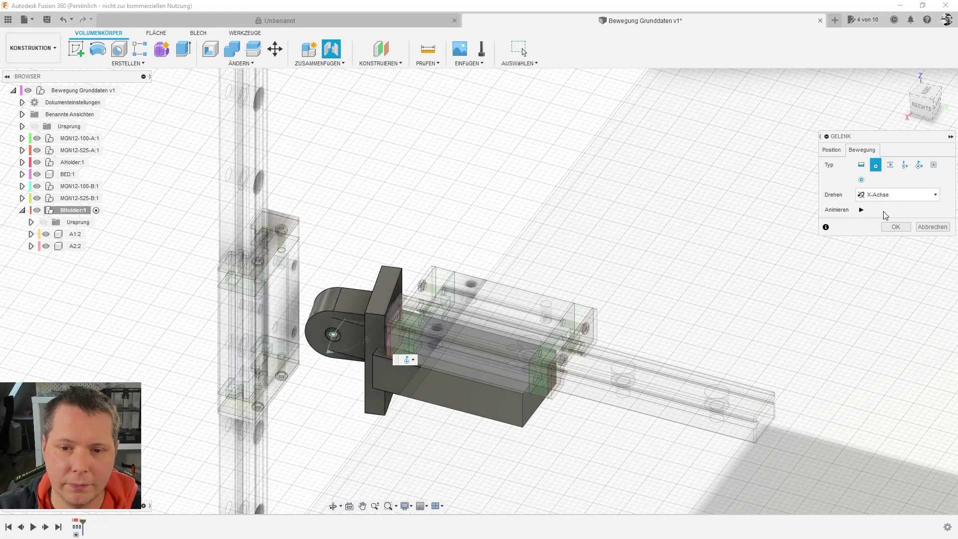
left_click(886, 195)
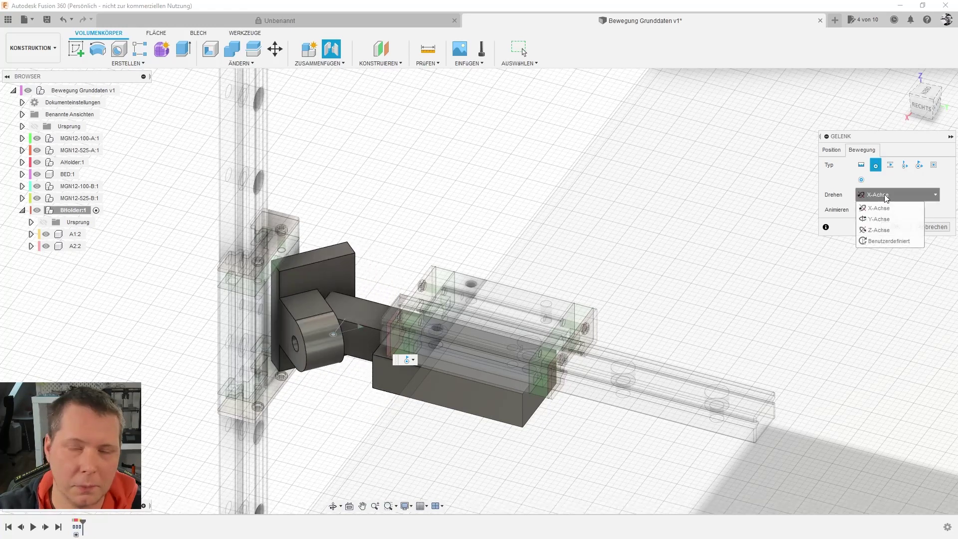
left_click(890, 230)
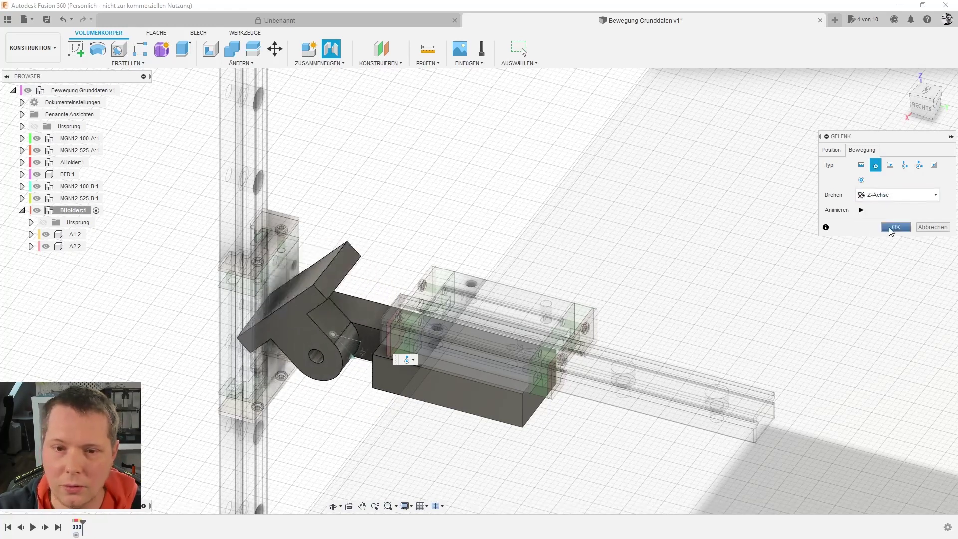
left_click(884, 194)
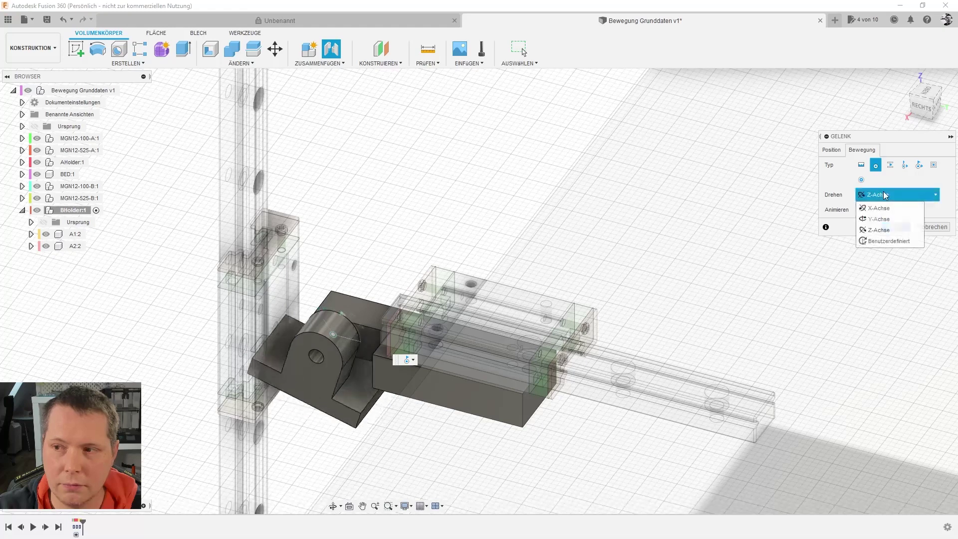
left_click(892, 231)
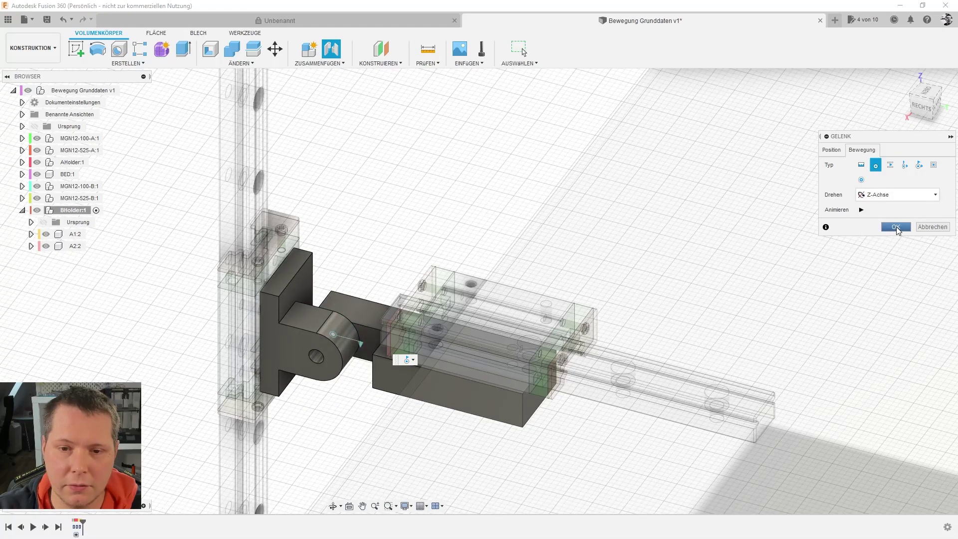
- Create the Z-axis revolute hinge between A2:2 and A1:2
key("Return")
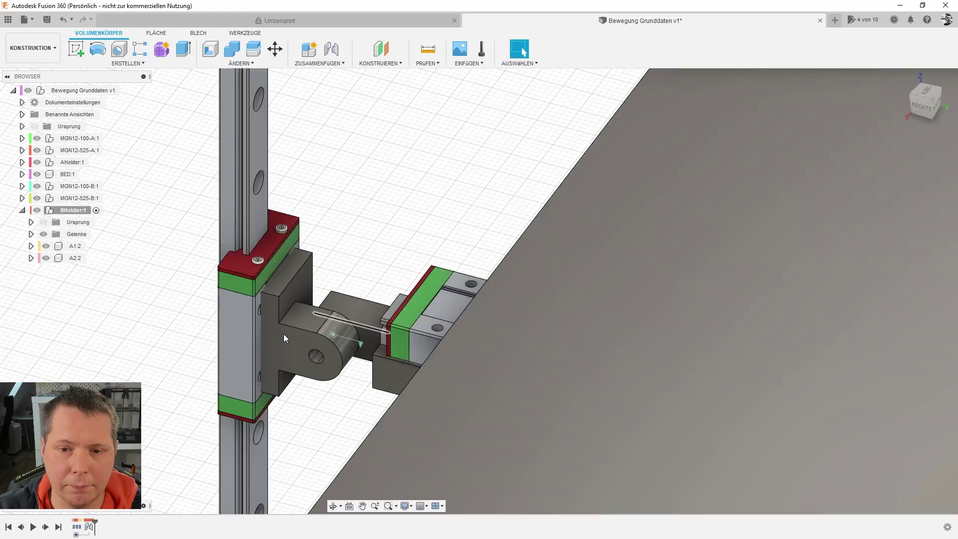
scroll(319, 329, "up", 4)
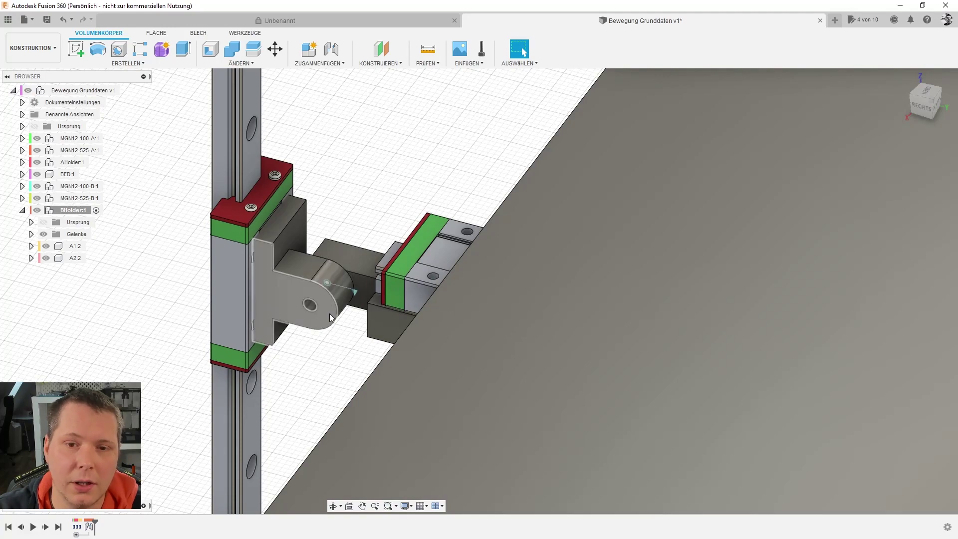
scroll(267, 302, "down", 3)
scroll(363, 364, "down", 3)
scroll(553, 382, "up", 3)
scroll(541, 387, "up", 2)
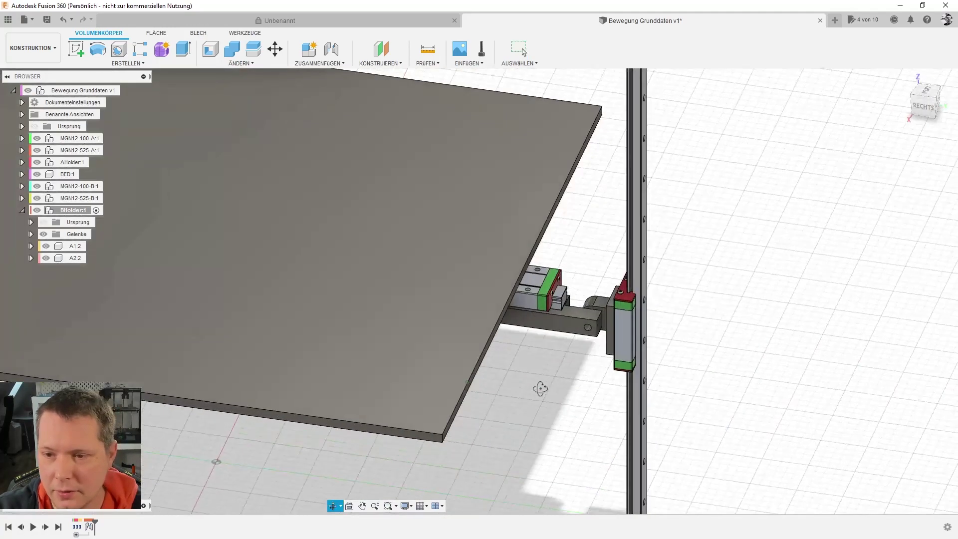
scroll(577, 364, "up", 2)
scroll(577, 307, "up", 2)
scroll(576, 307, "up", 1)
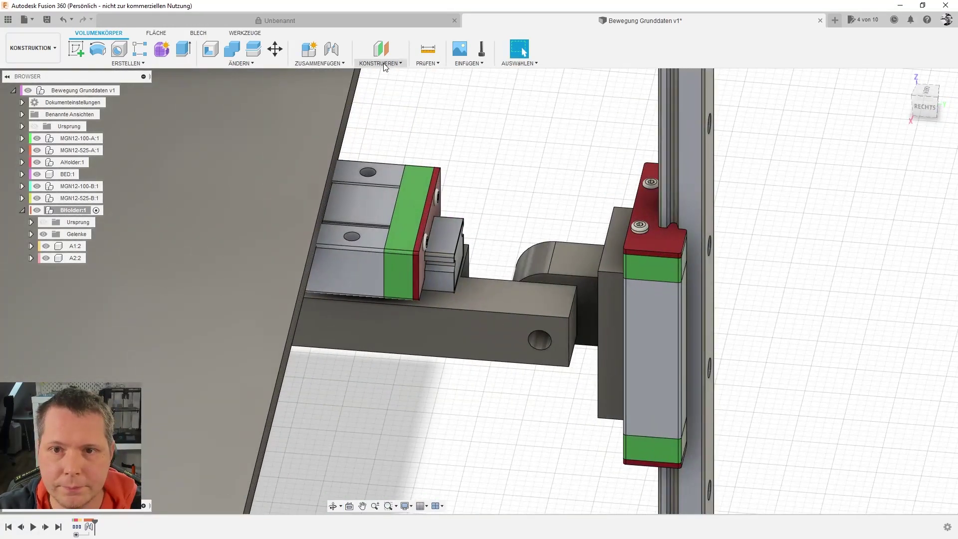
- Start a new joint, hiding A1:1, and pick its first origin on the A2:1 hole
left_click(321, 65)
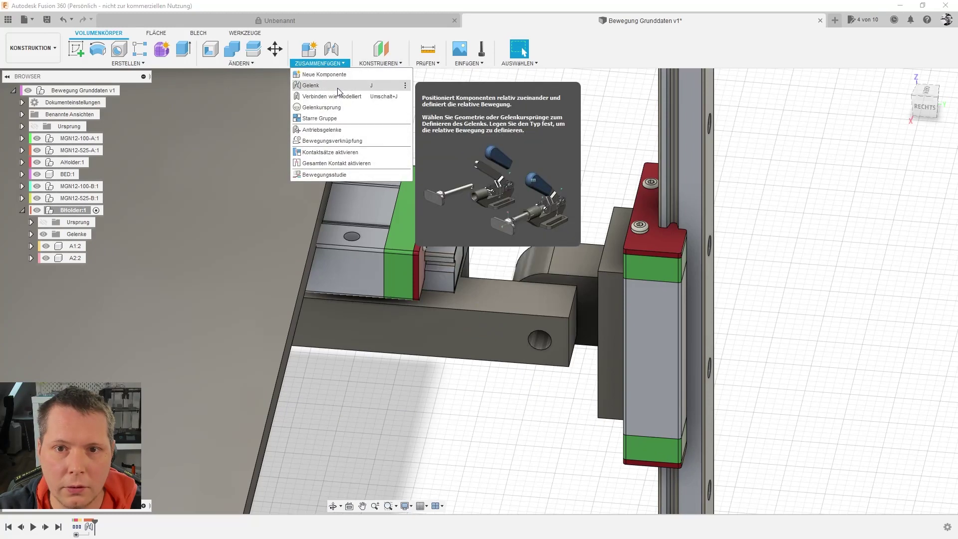
left_click(337, 88)
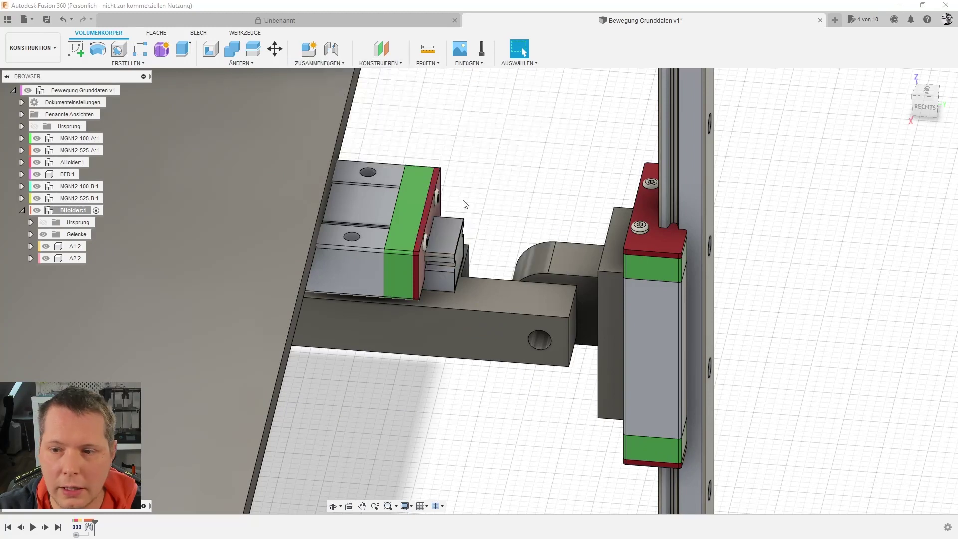
left_click(22, 163)
left_click(46, 187)
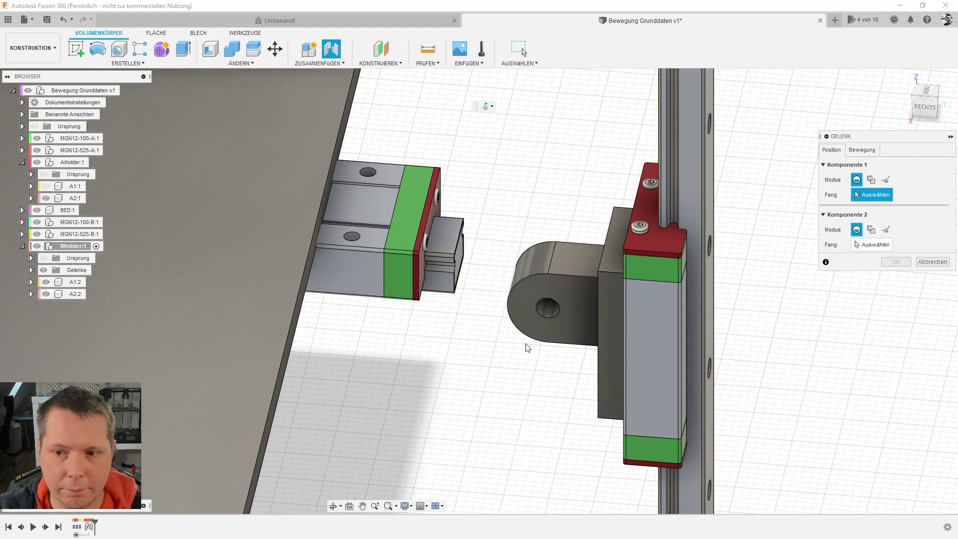
mouse_move(480, 380)
middle_mouse_down("shift")
mouse_move(496, 402)
mouse_move(522, 362)
middle_mouse_up("shift")
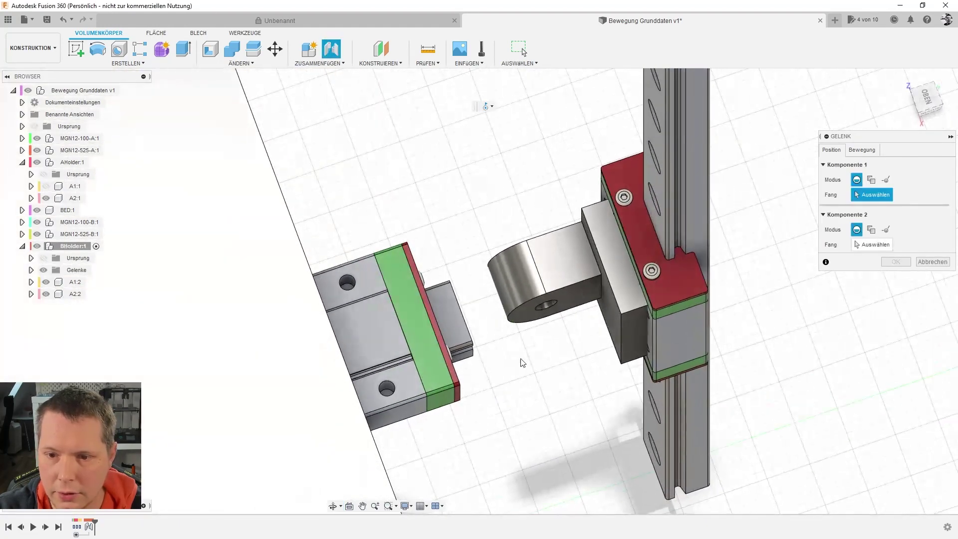
left_click(551, 304)
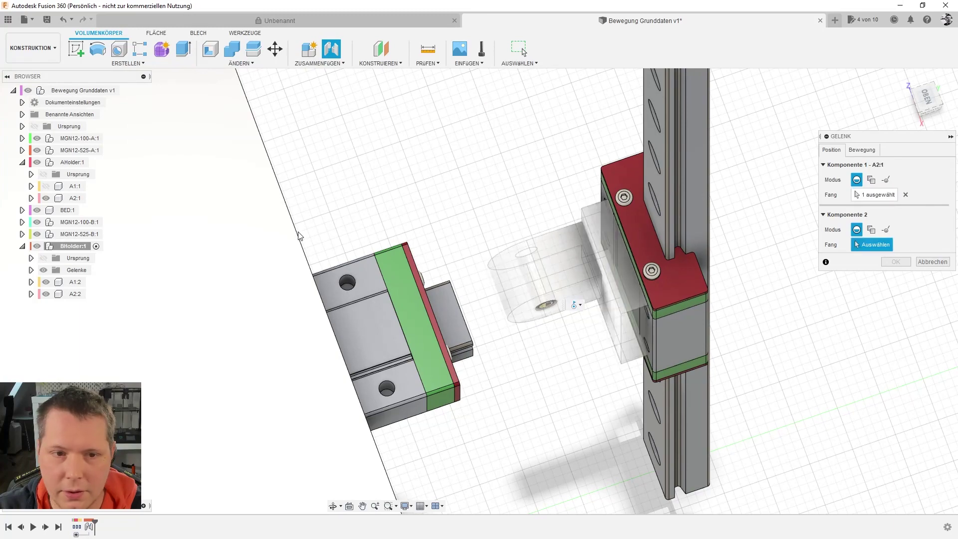
mouse_move(589, 309)
middle_mouse_down("shift")
mouse_move(352, 192)
mouse_move(427, 186)
mouse_move(470, 145)
middle_mouse_up("shift")
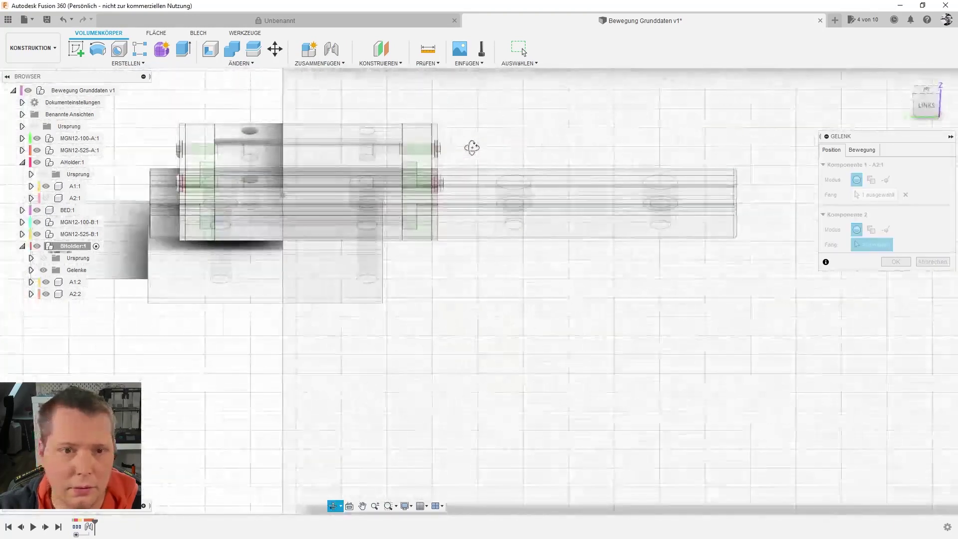
scroll(436, 196, "down", 2)
scroll(236, 240, "up", 4)
middle_click_drag(236, 241, 267, 323, "shift")
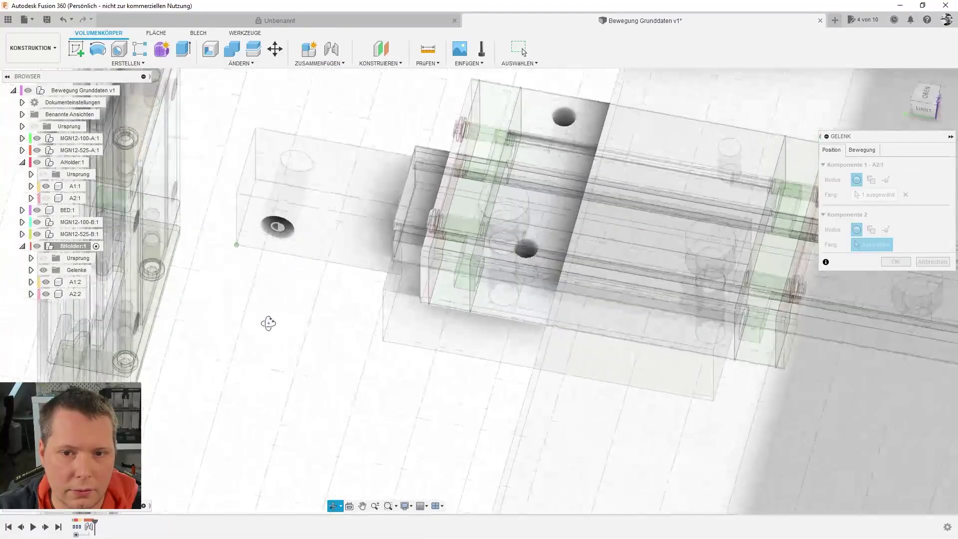
- Abandon that joint and make top-level Bewegung Grunddaten v1 the active component
left_click(95, 163)
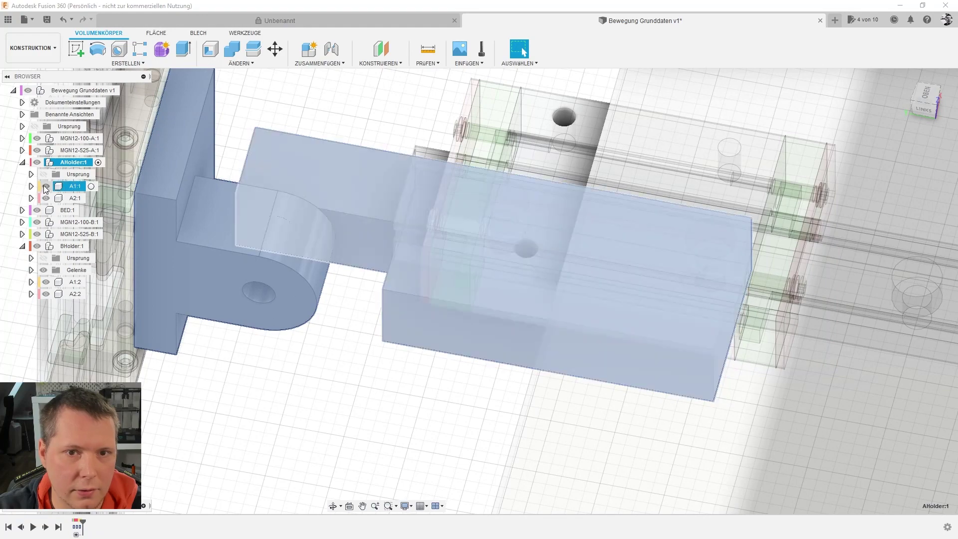
scroll(299, 307, "down", 3)
key("Escape")
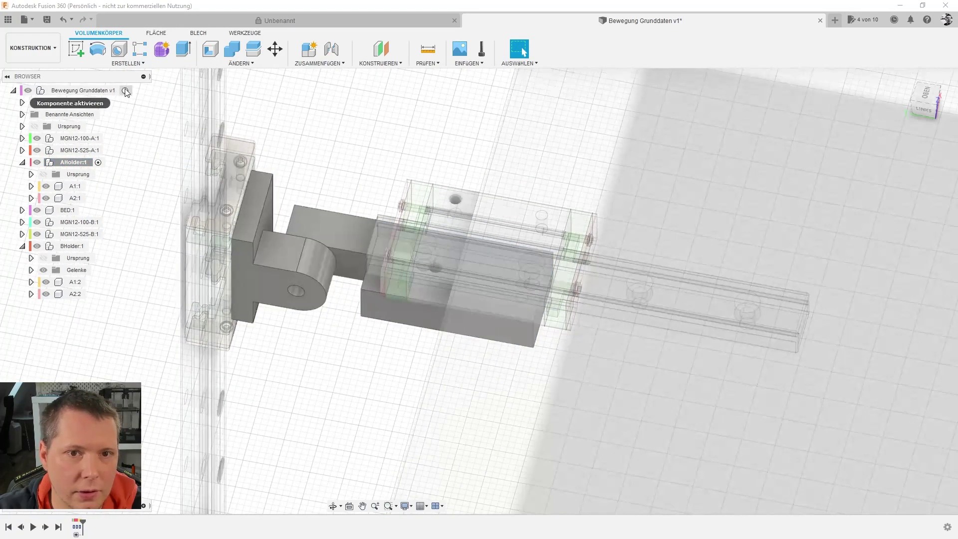
left_click(133, 90)
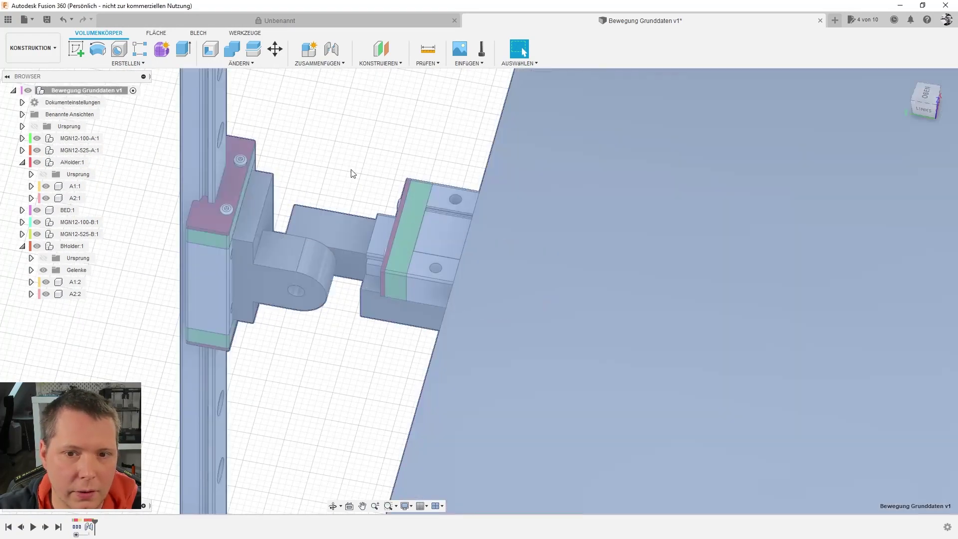
scroll(328, 196, "up", 3)
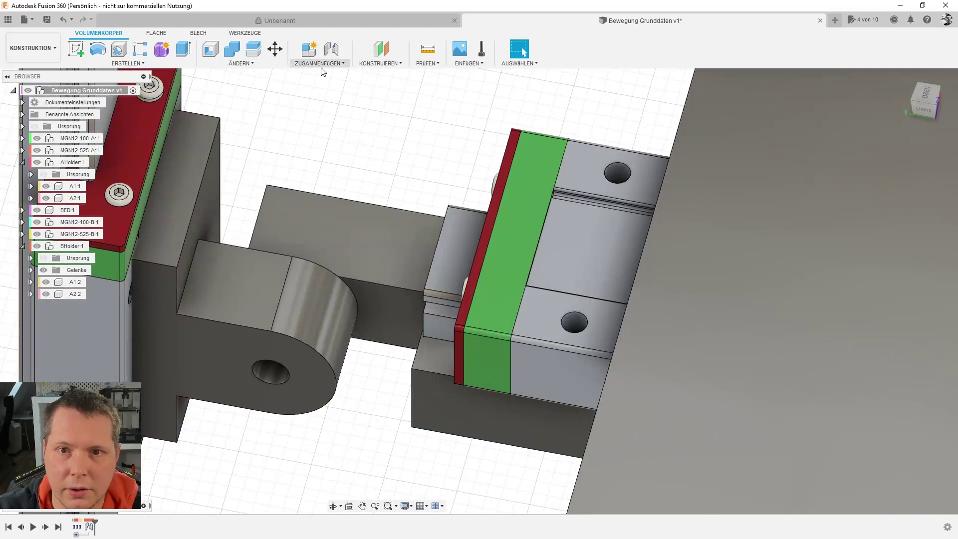
- Start a joint linking the A1:1 and A2:1 hole centres
left_click(322, 63)
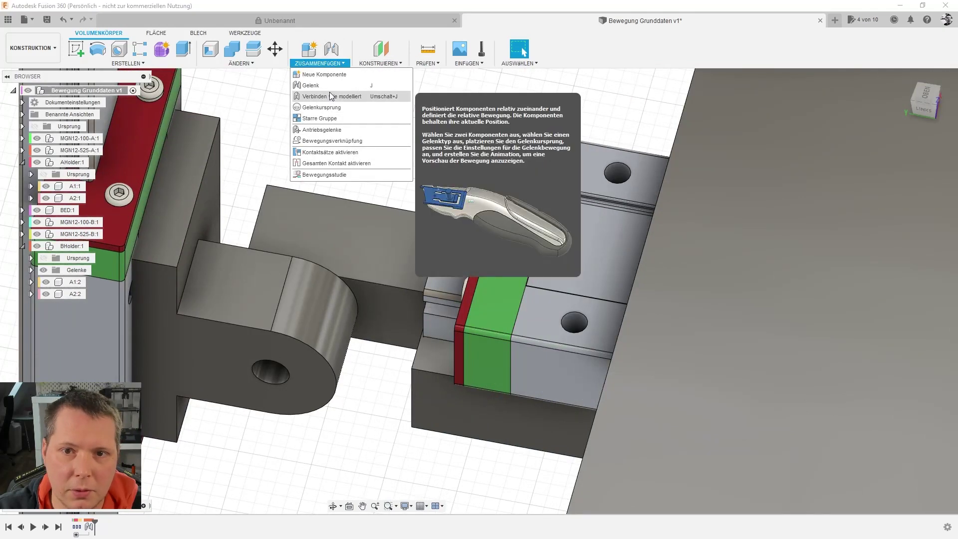
left_click(329, 86)
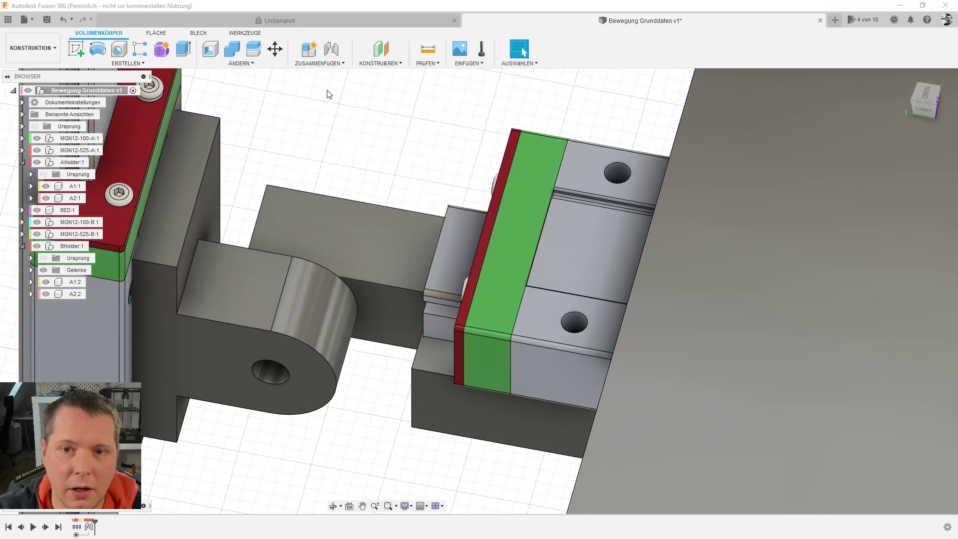
left_click(47, 198)
left_click(283, 290)
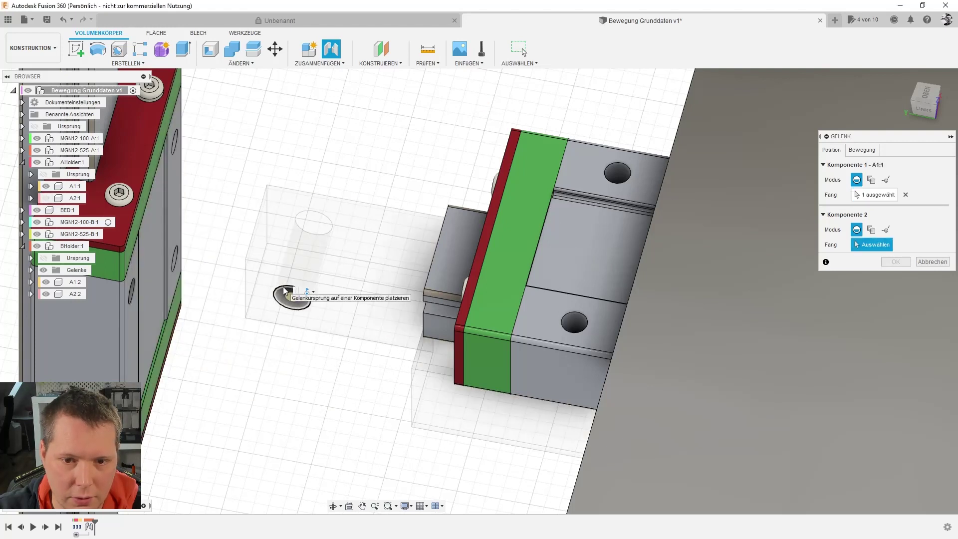
left_click(46, 198)
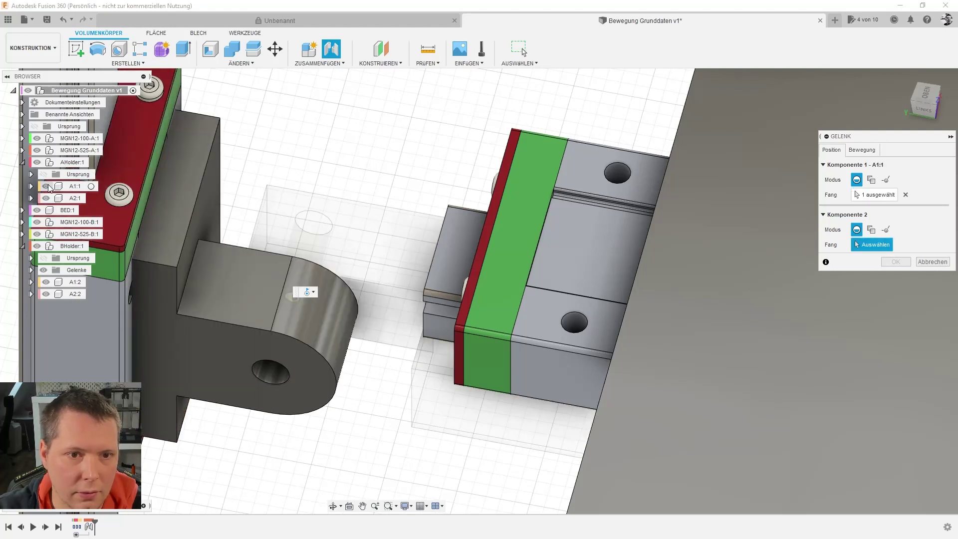
left_click(46, 187)
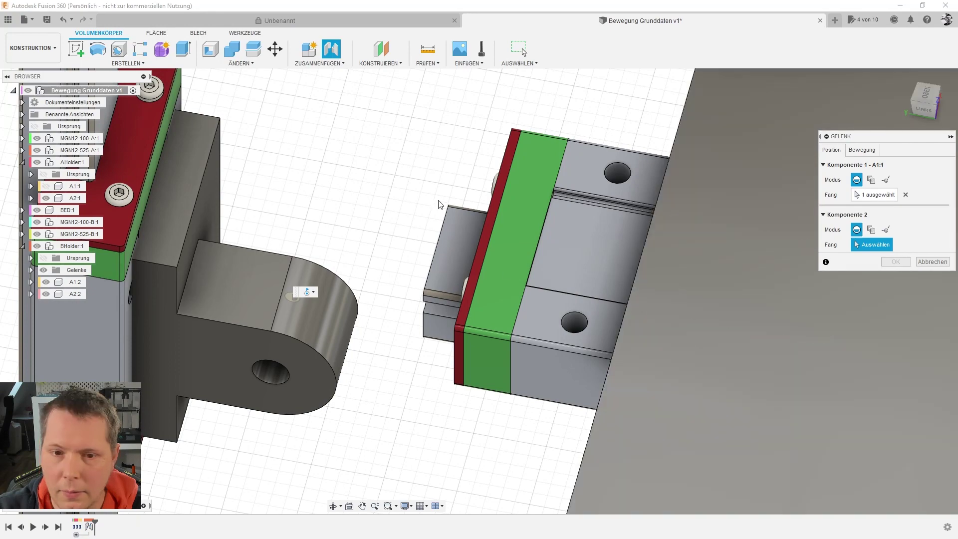
middle_click_drag(438, 204, 365, 249, "shift")
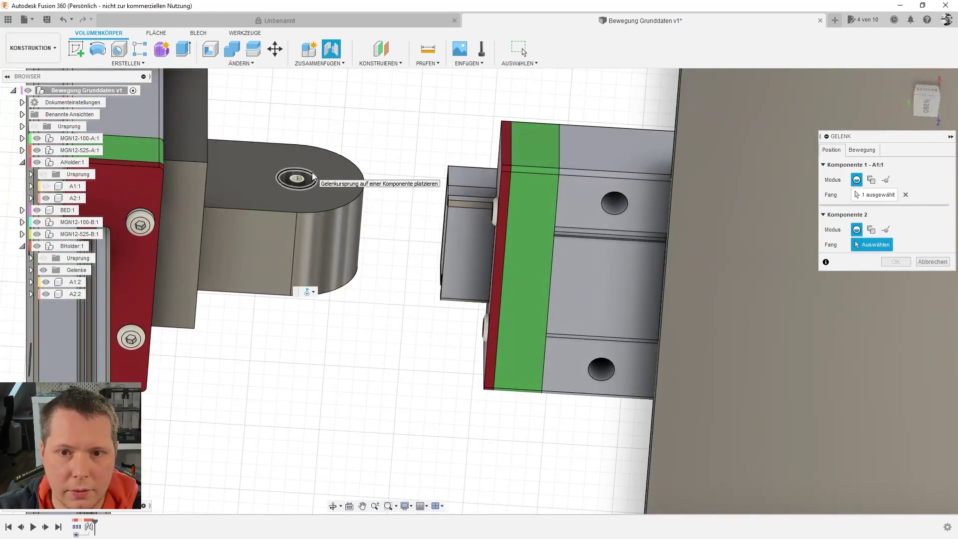
left_click(315, 180)
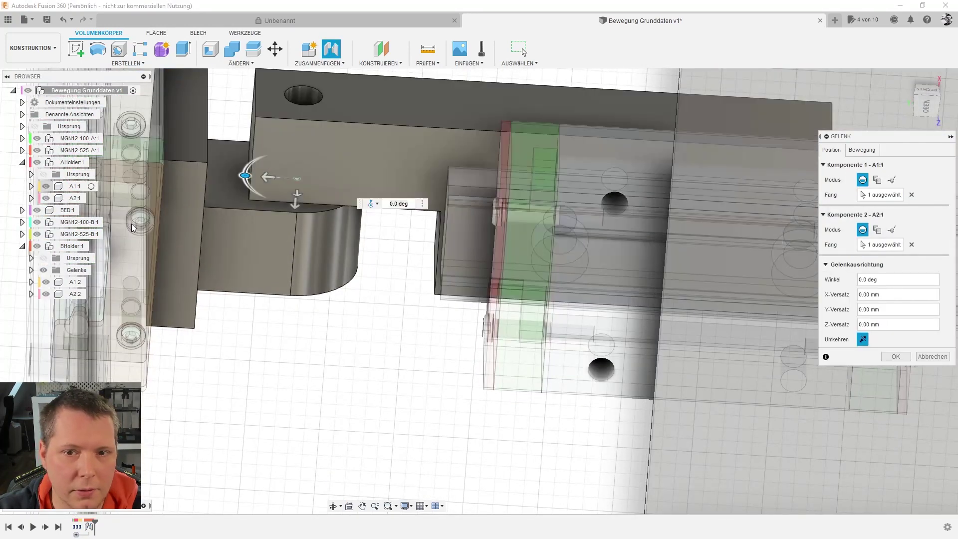
- Set the joint to revolute about the Z-Achse and animate its swing
mouse_move(270, 380)
middle_mouse_down("shift")
mouse_move(260, 288)
mouse_move(310, 297)
mouse_move(323, 461)
middle_mouse_up("shift")
scroll(322, 461, "up", 1)
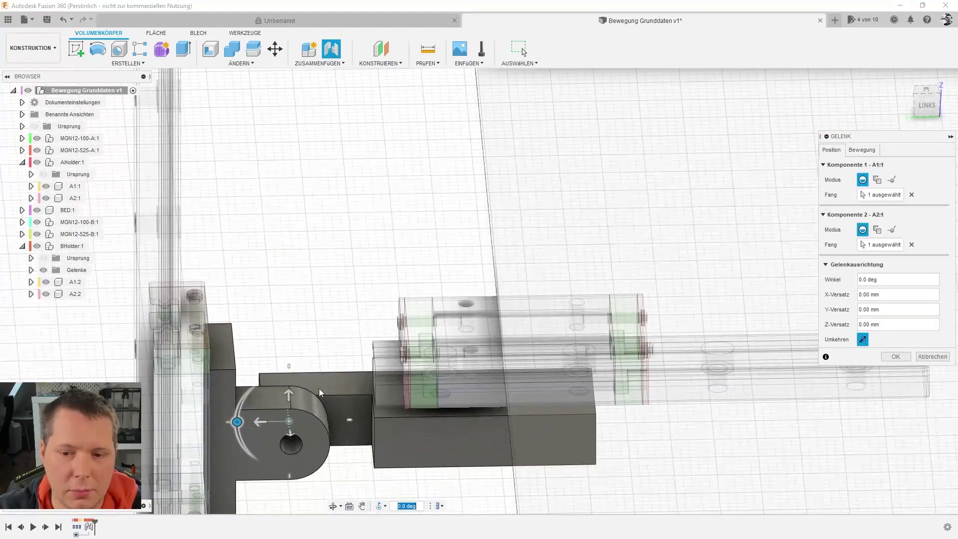
left_click(870, 153)
left_click(862, 210)
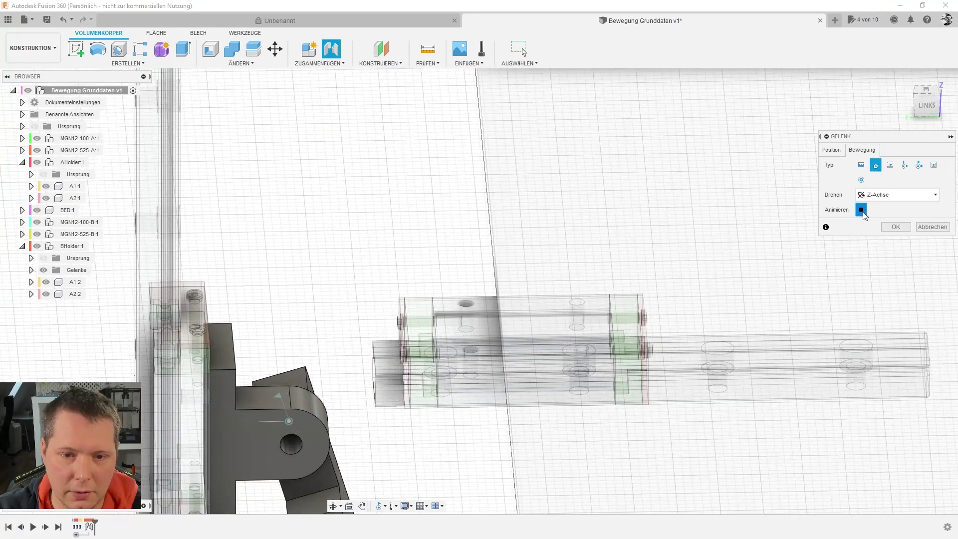
- Create the A1:1–A2:1 revolute joint and inspect the bed from a low side view
left_click(895, 227)
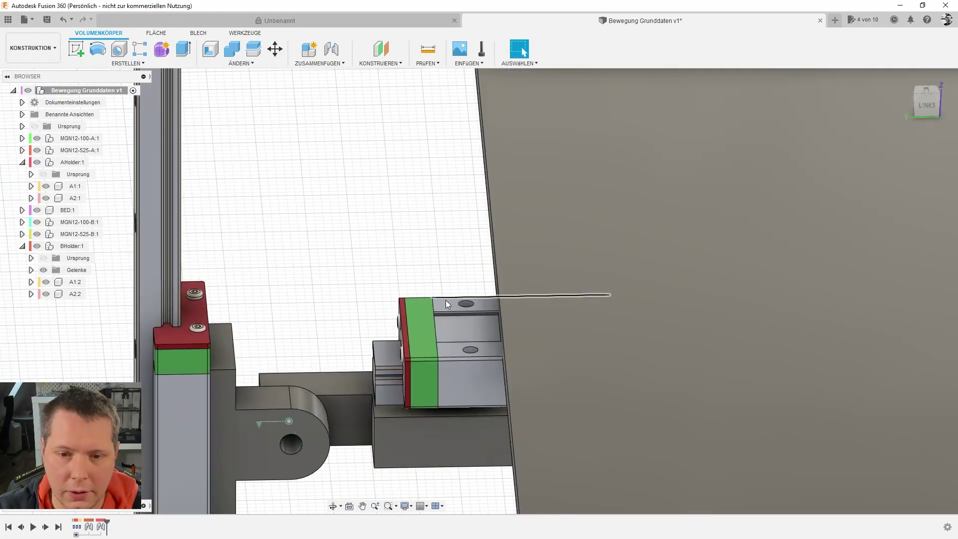
scroll(446, 303, "down", 5)
scroll(351, 371, "down", 2)
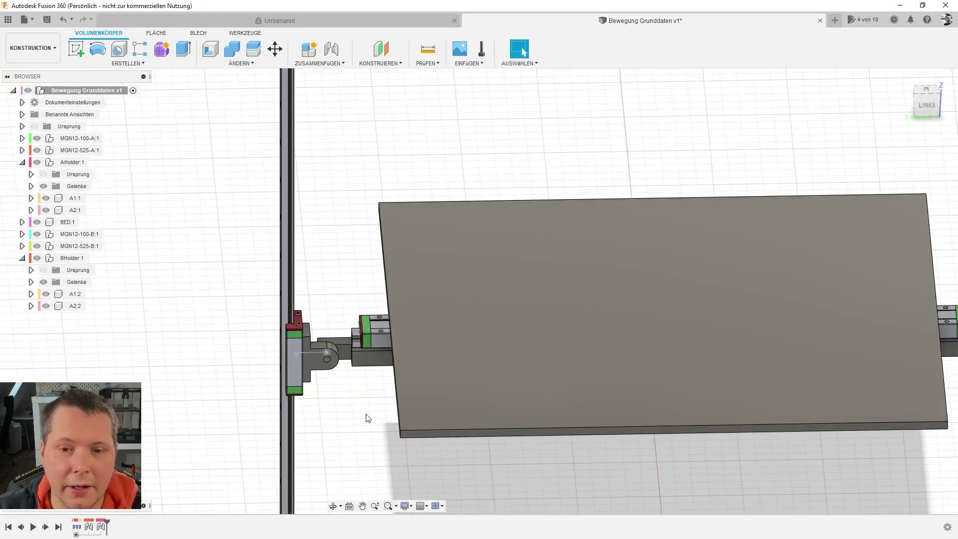
mouse_move(367, 421)
middle_mouse_down("shift")
mouse_move(336, 412)
mouse_move(331, 387)
middle_mouse_up("shift")
scroll(444, 364, "up", 2)
scroll(271, 472, "up", 3)
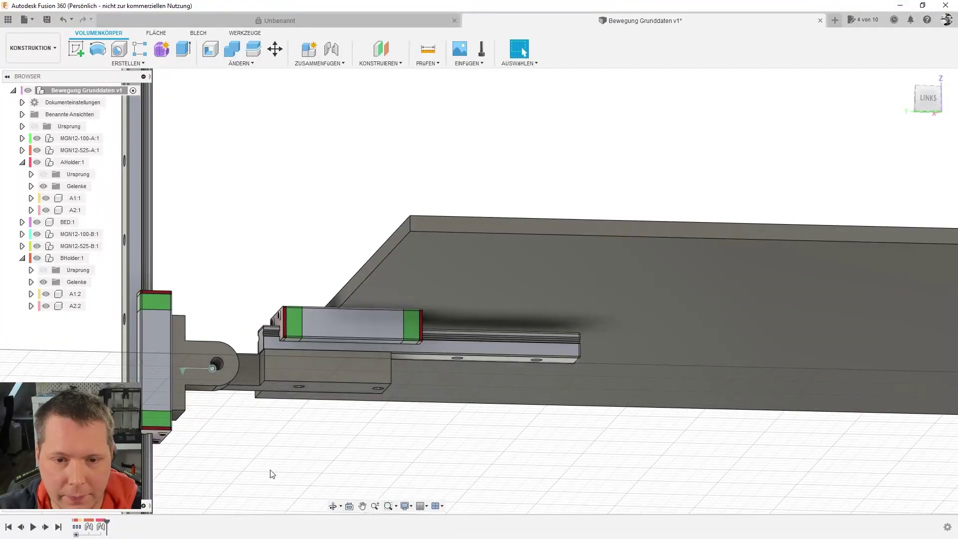
scroll(280, 475, "up", 3)
scroll(299, 404, "down", 1)
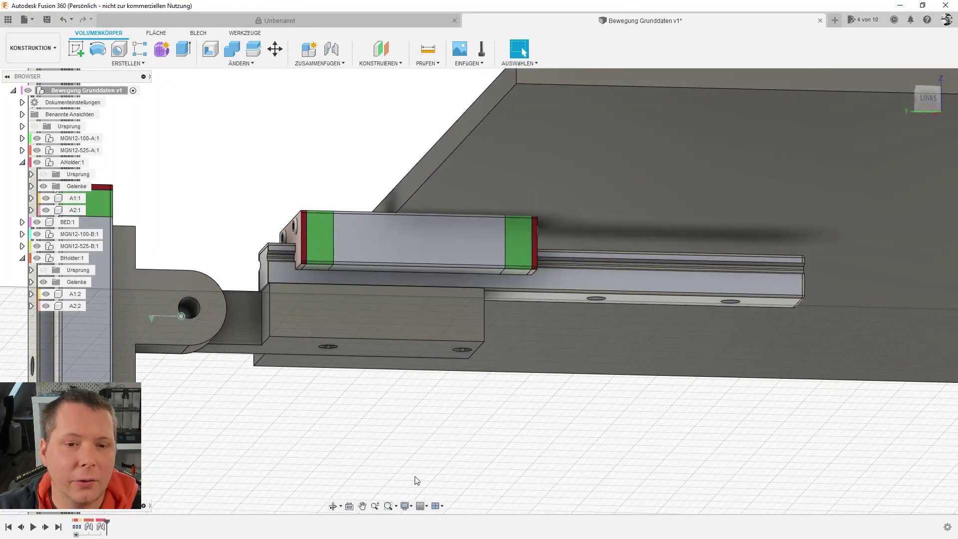
scroll(417, 479, "down", 2)
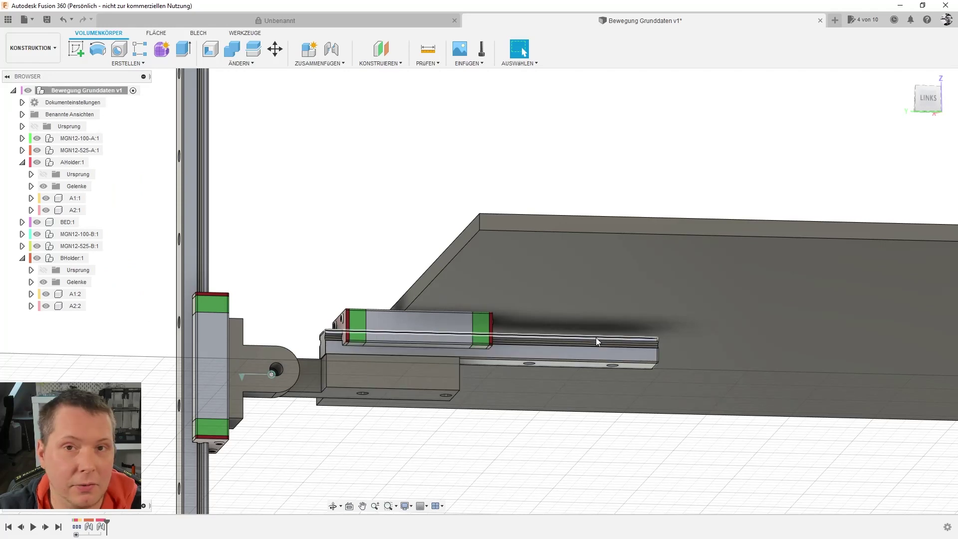
- Start a rigid group containing BED:1 and the first carriage
left_click(320, 65)
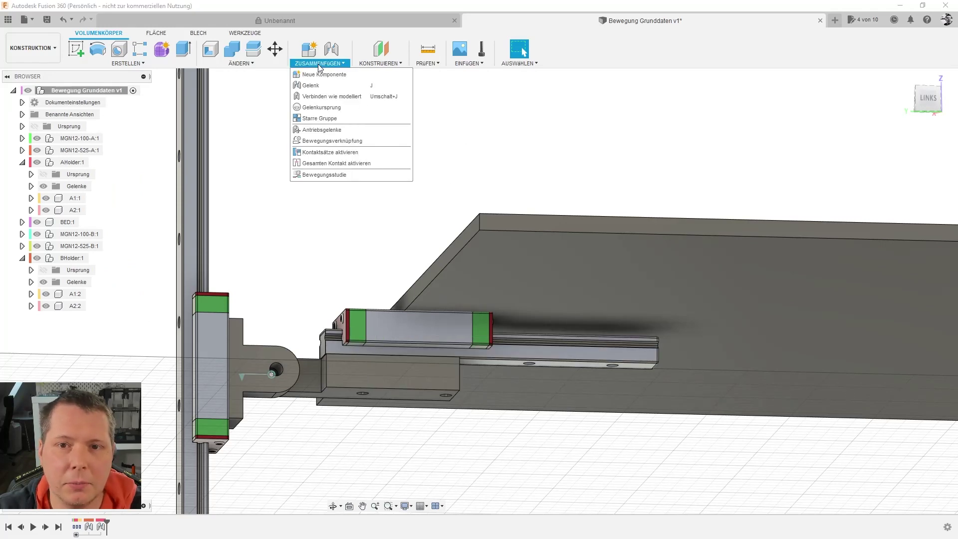
left_click(322, 118)
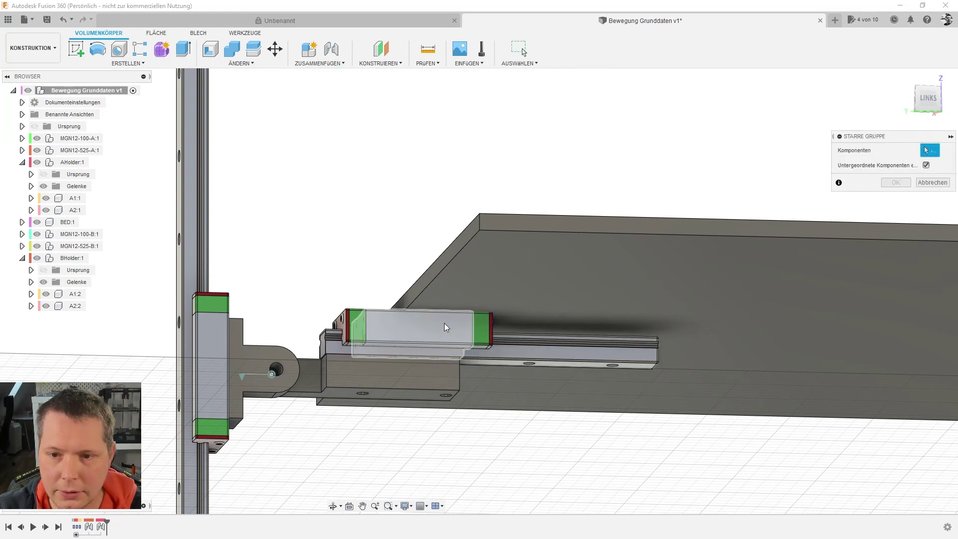
left_click(498, 251)
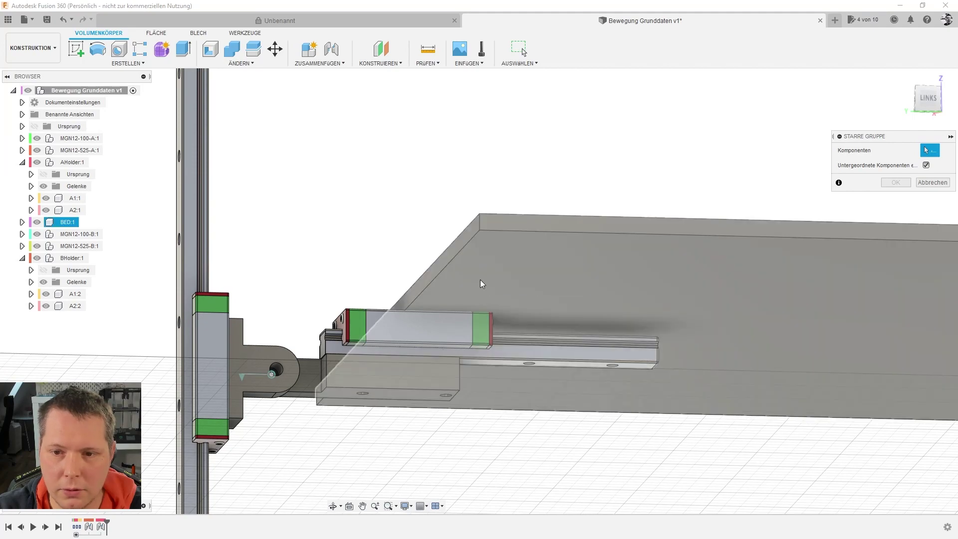
left_click(480, 280)
left_click(420, 324)
mouse_move(367, 264)
middle_mouse_down("shift")
mouse_move(369, 288)
mouse_move(384, 290)
middle_mouse_up("shift")
scroll(242, 359, "down", 3)
scroll(251, 320, "down", 3)
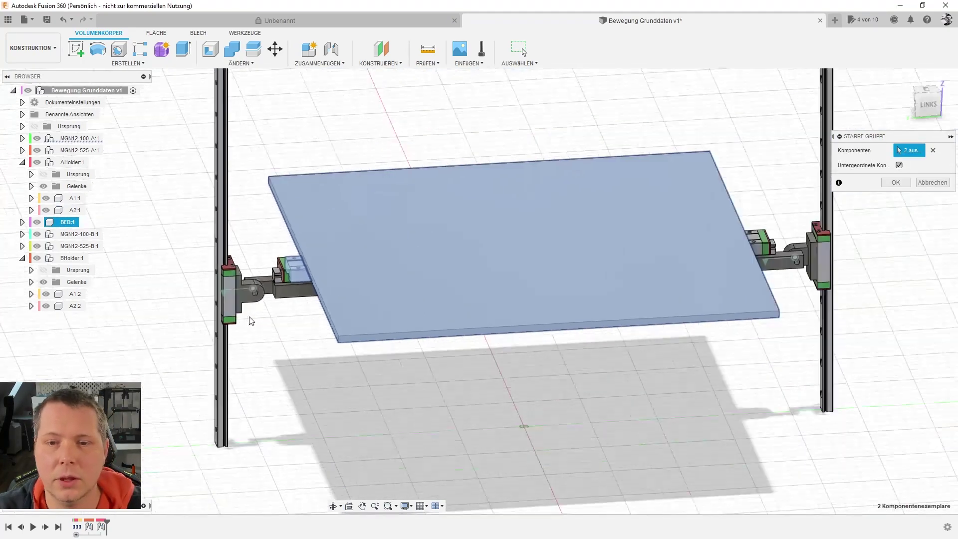
scroll(940, 406, "up", 3)
scroll(643, 389, "up", 3)
scroll(643, 389, "up", 2)
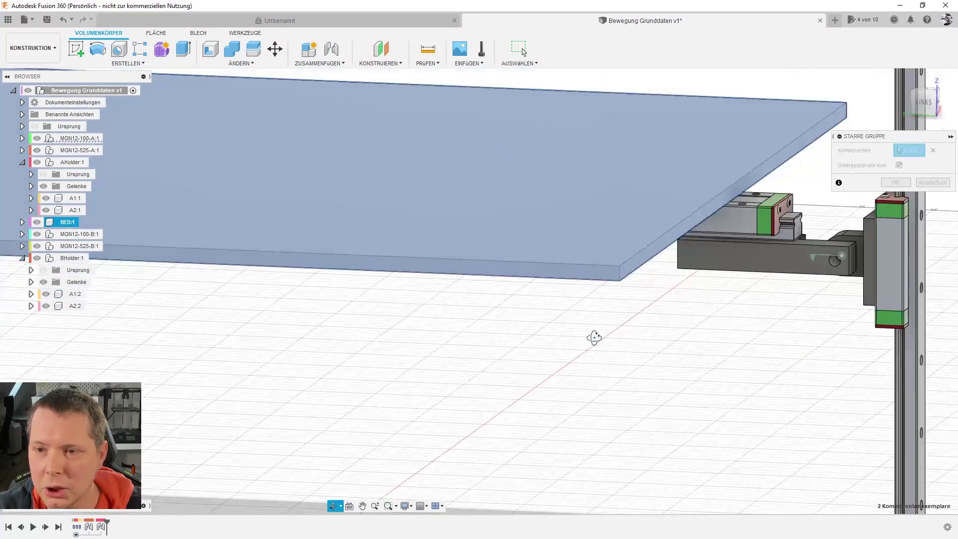
- Add the second carriage and confirm the bed-and-carriages rigid group
middle_click_drag(643, 389, 645, 341, "shift")
left_click(778, 314)
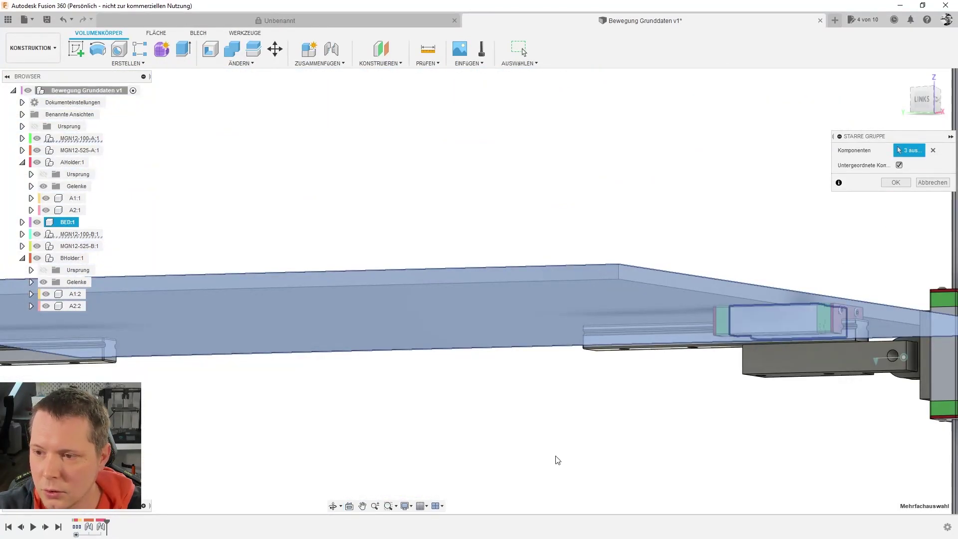
mouse_move(493, 497)
middle_mouse_down("shift")
mouse_move(483, 464)
mouse_move(492, 464)
middle_mouse_up("shift")
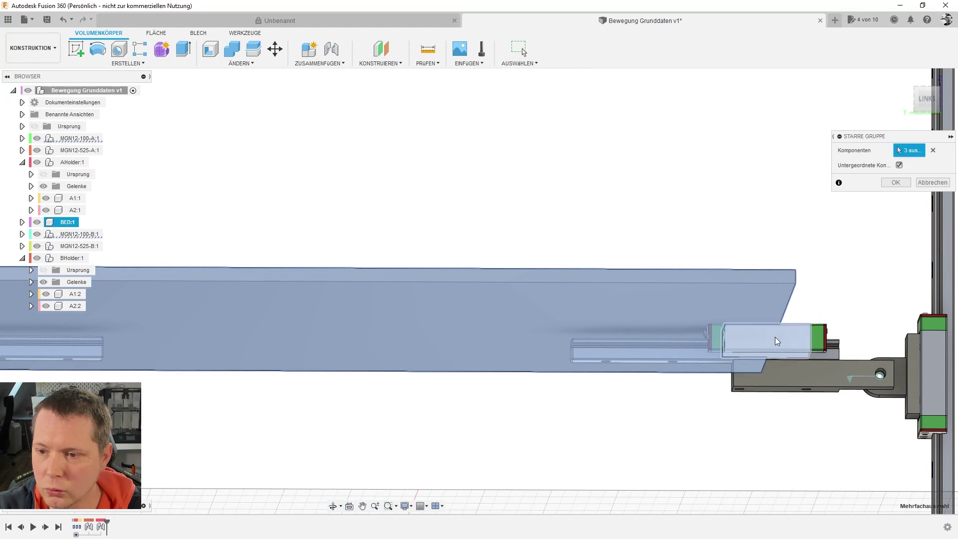
scroll(678, 349, "down", 4)
scroll(712, 411, "down", 1)
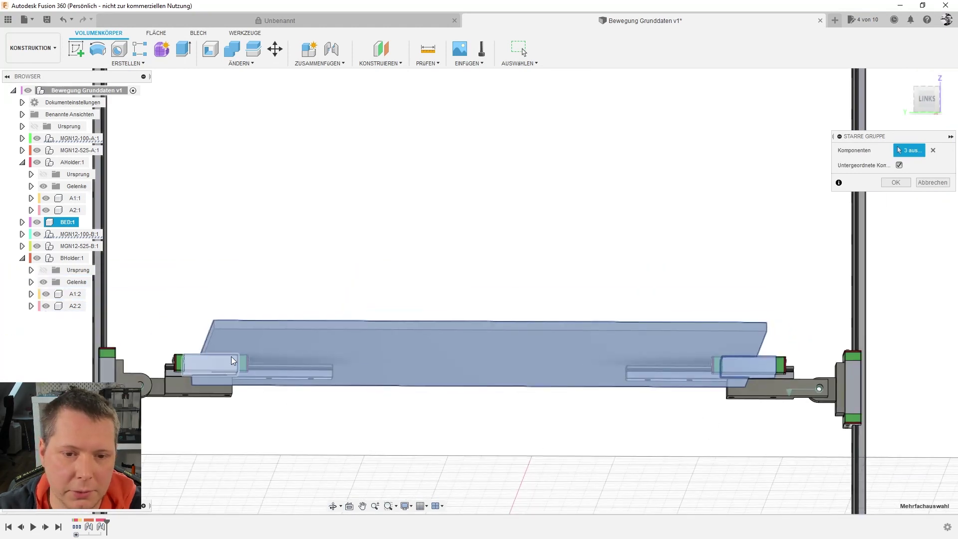
left_click(891, 184)
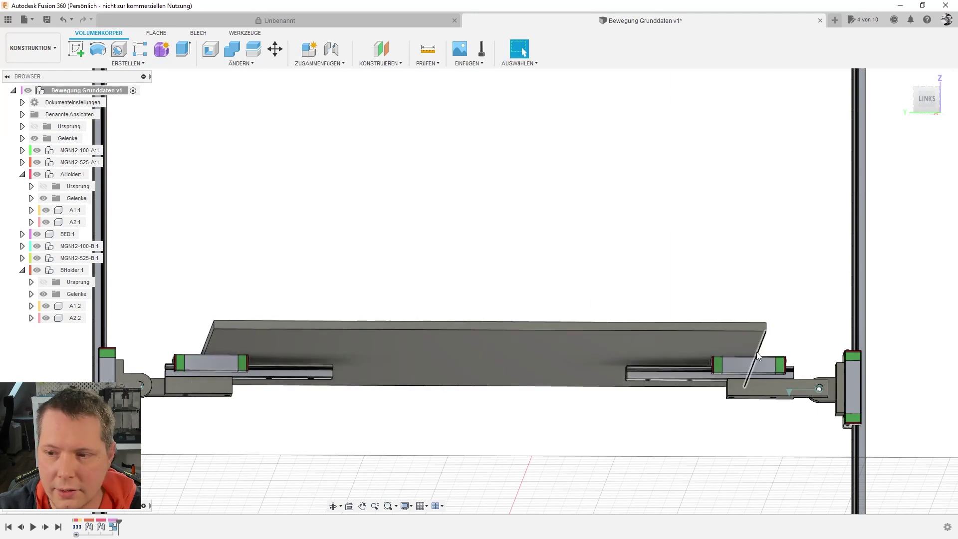
middle_click_drag(643, 417, 841, 428, "shift")
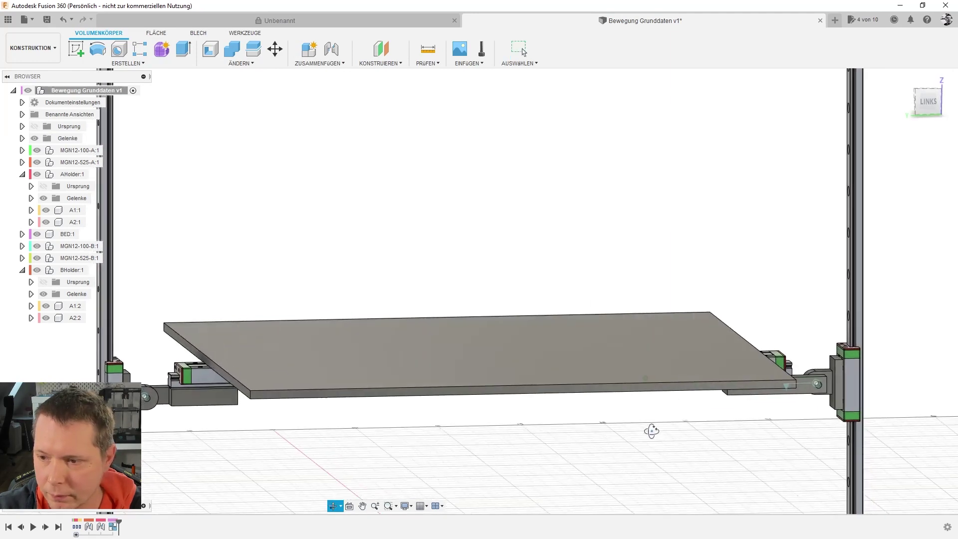
scroll(848, 419, "up", 3)
scroll(866, 406, "up", 2)
scroll(645, 481, "up", 3)
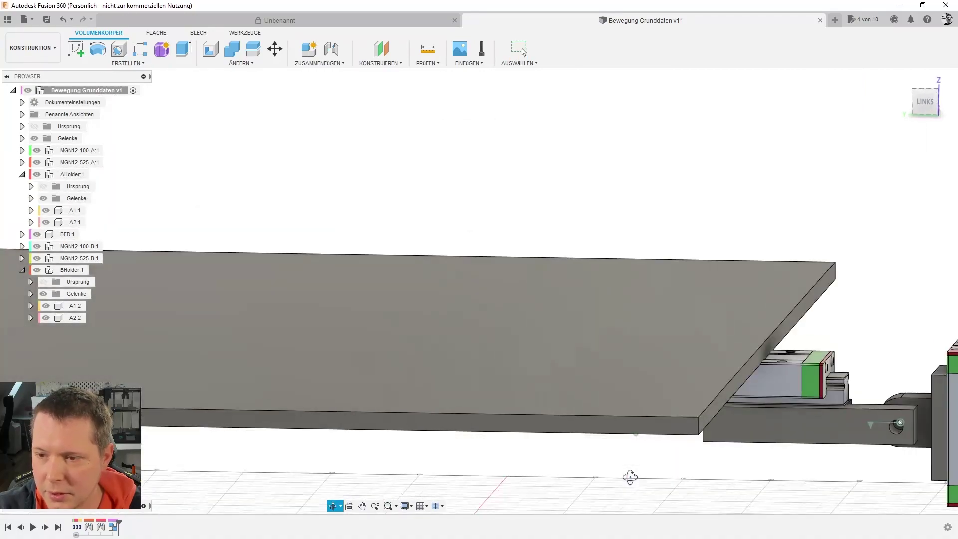
scroll(847, 439, "up", 2)
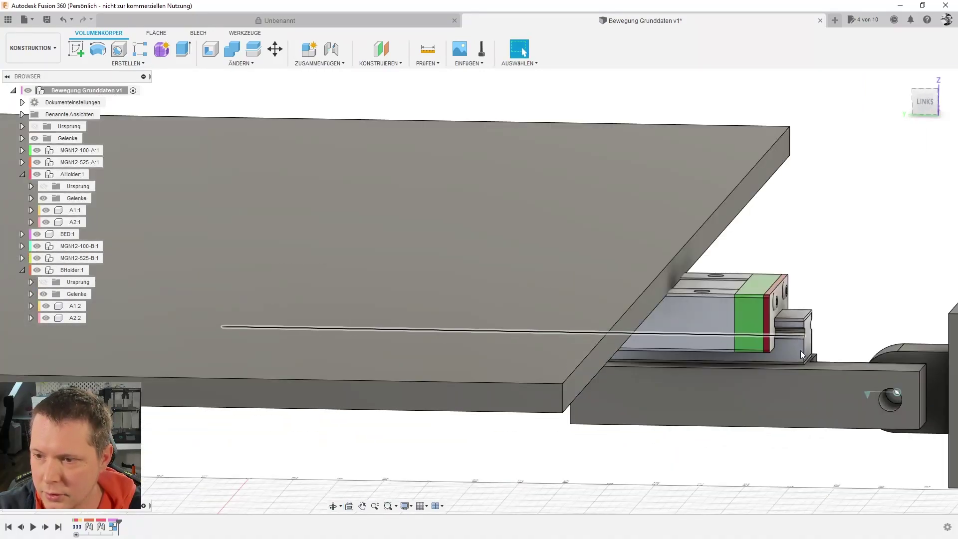
- Rigidly group A1:2 with the right holder arm
left_click(342, 63)
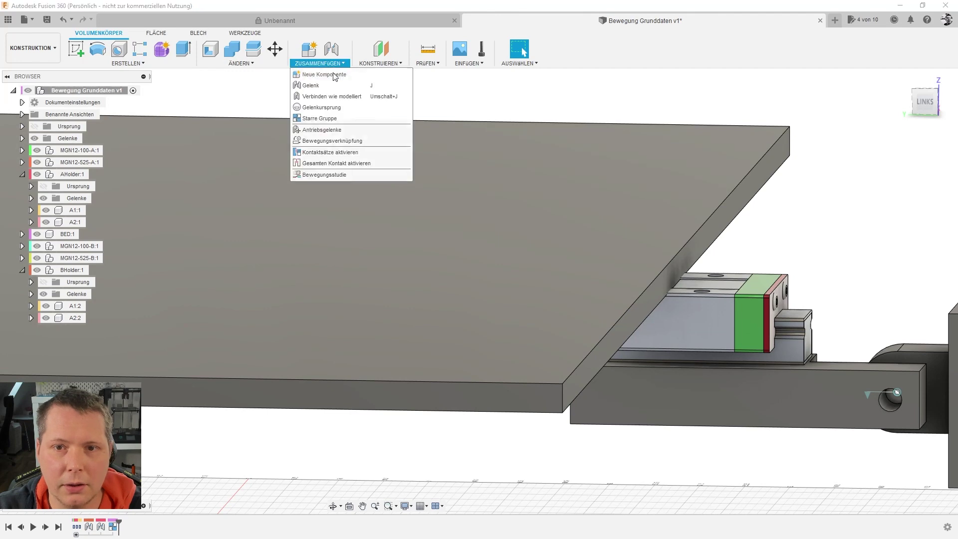
left_click(329, 118)
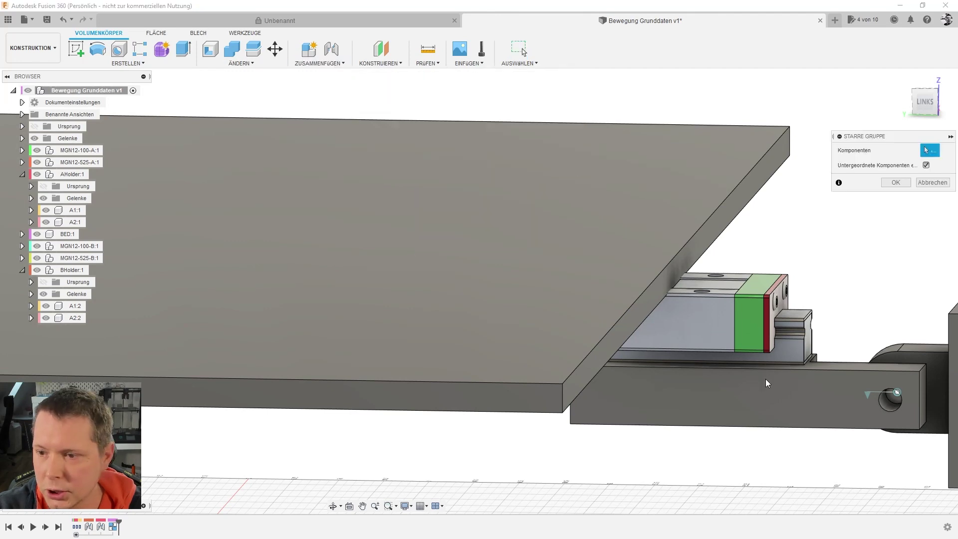
left_click(797, 352)
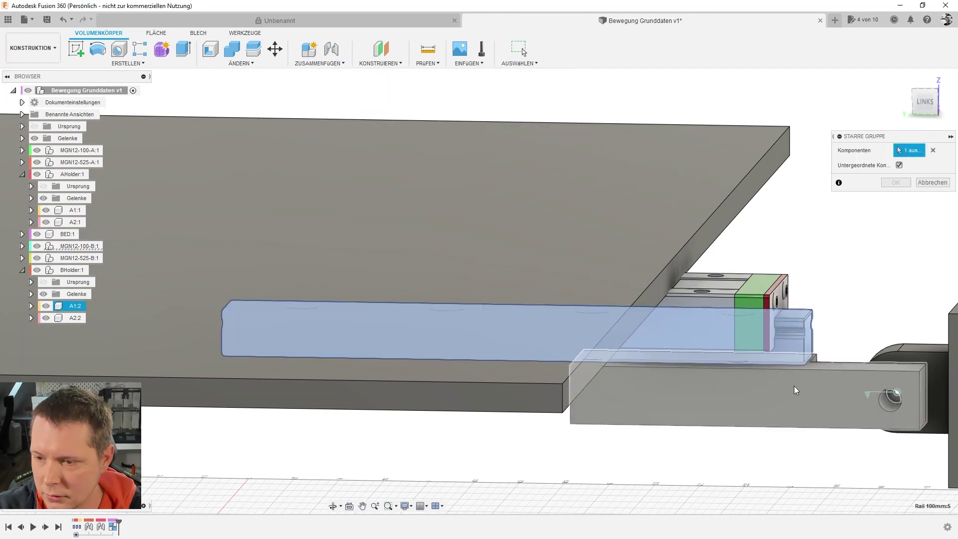
left_click(795, 390)
left_click(895, 183)
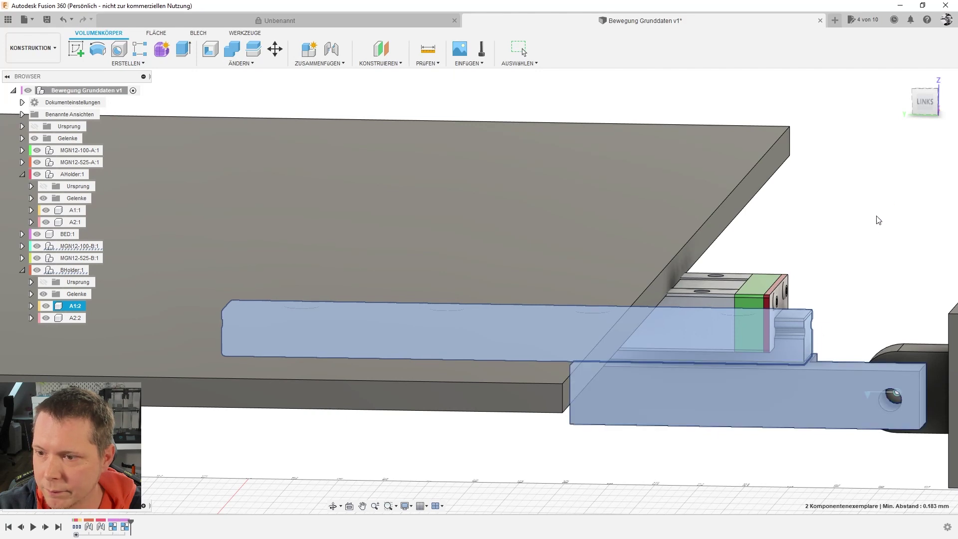
scroll(834, 246, "down", 5)
middle_click_drag(834, 246, 320, 323, "shift")
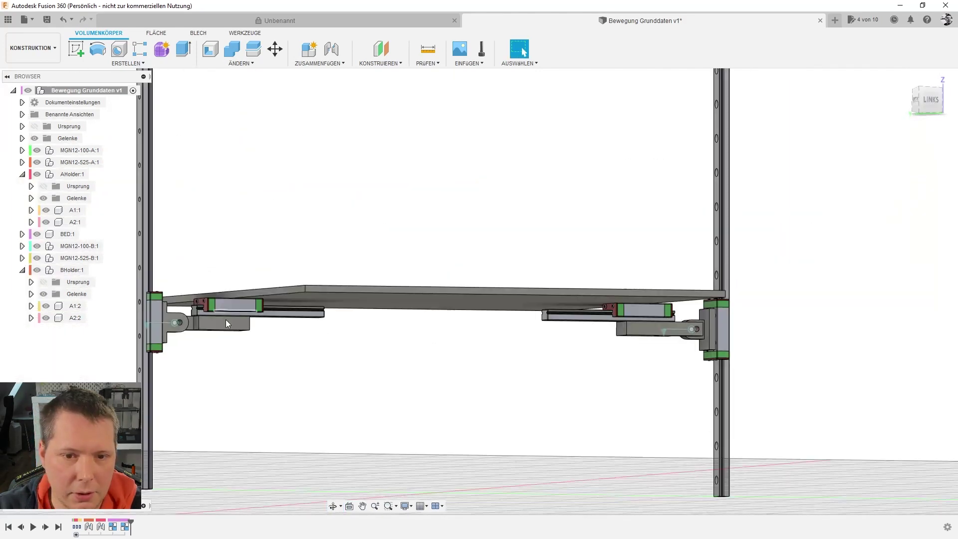
scroll(227, 318, "up", 3)
- Rigidly group A1:1 with the left holder arm
left_click(323, 66)
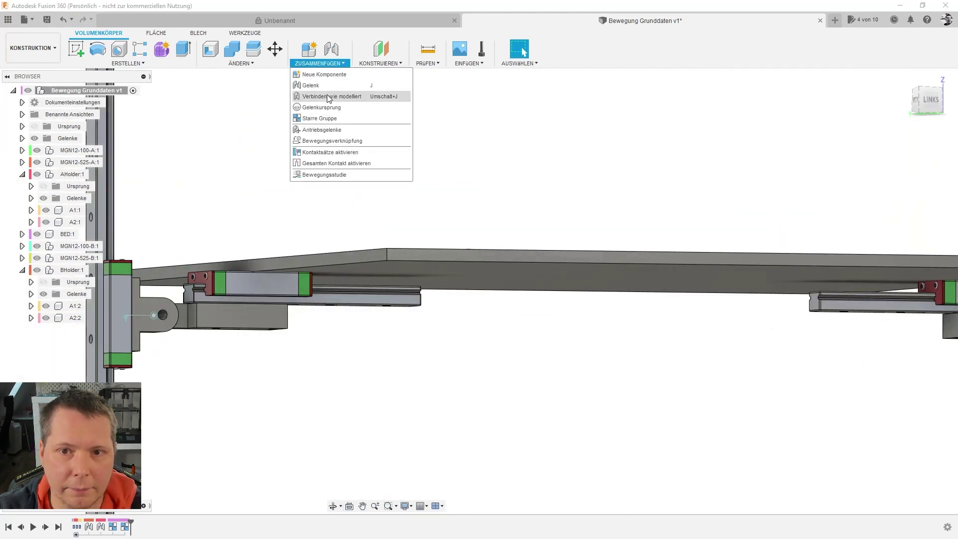
left_click(329, 118)
left_click(195, 289)
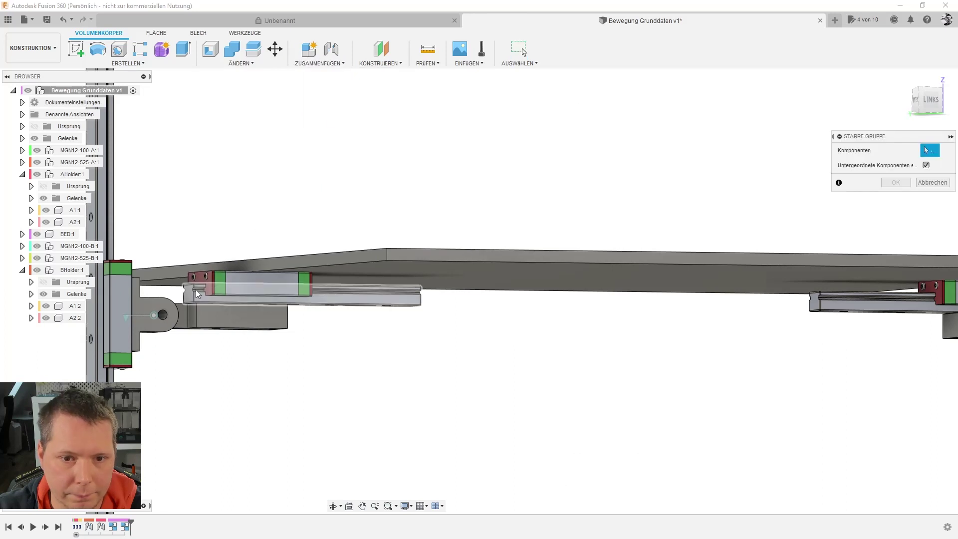
left_click(205, 315)
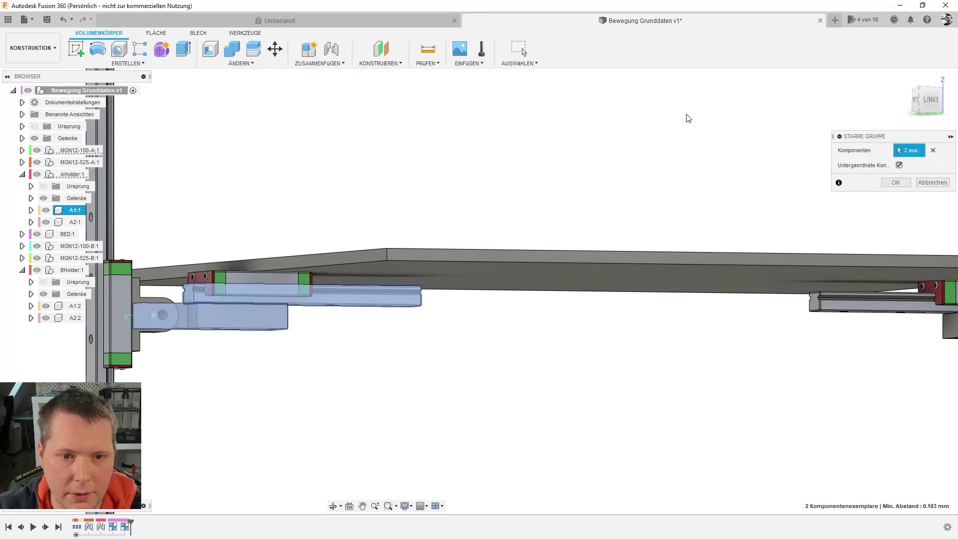
left_click(891, 186)
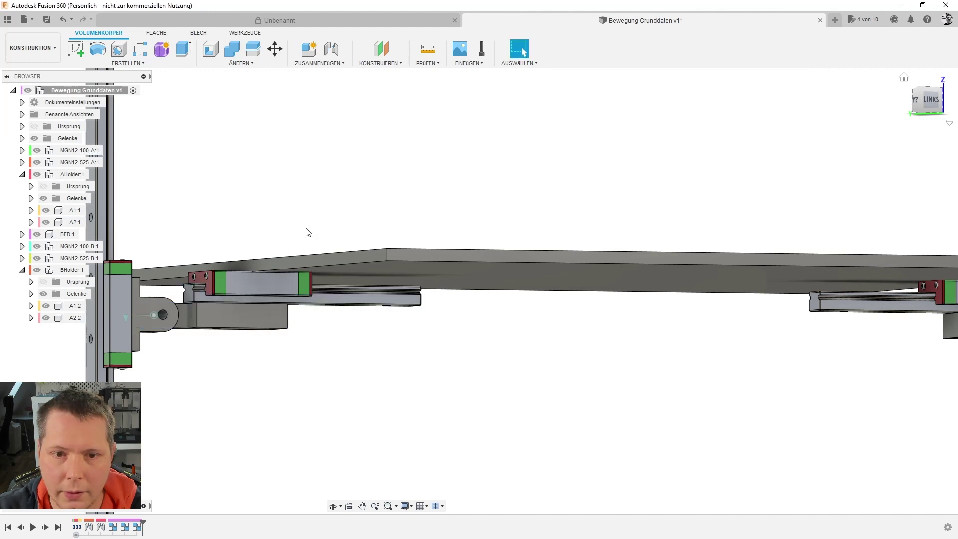
scroll(272, 220, "down", 5)
mouse_move(302, 325)
middle_mouse_down("shift")
mouse_move(288, 351)
mouse_move(241, 336)
middle_mouse_up("shift")
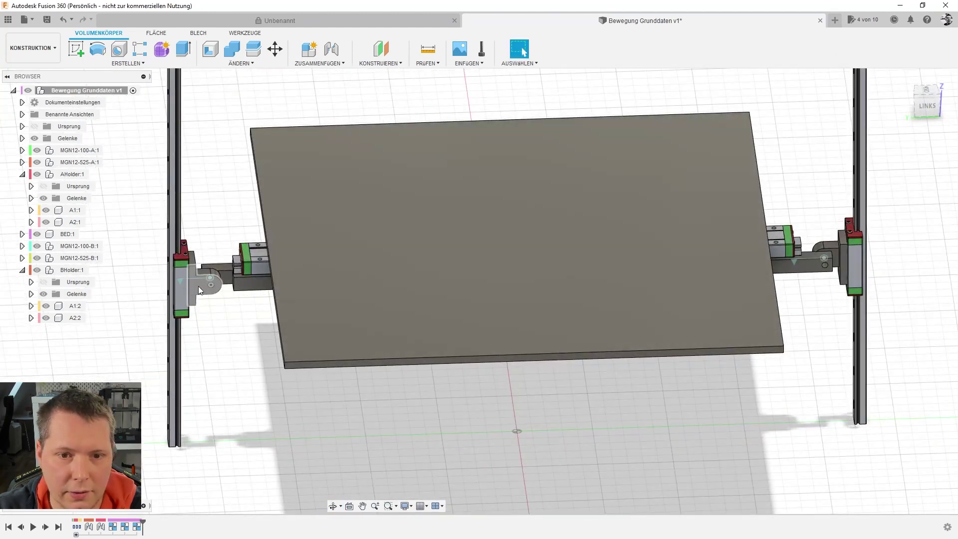
- Create a rigid group for the left pivot block A2:1
left_click(240, 63)
mouse_move(222, 130)
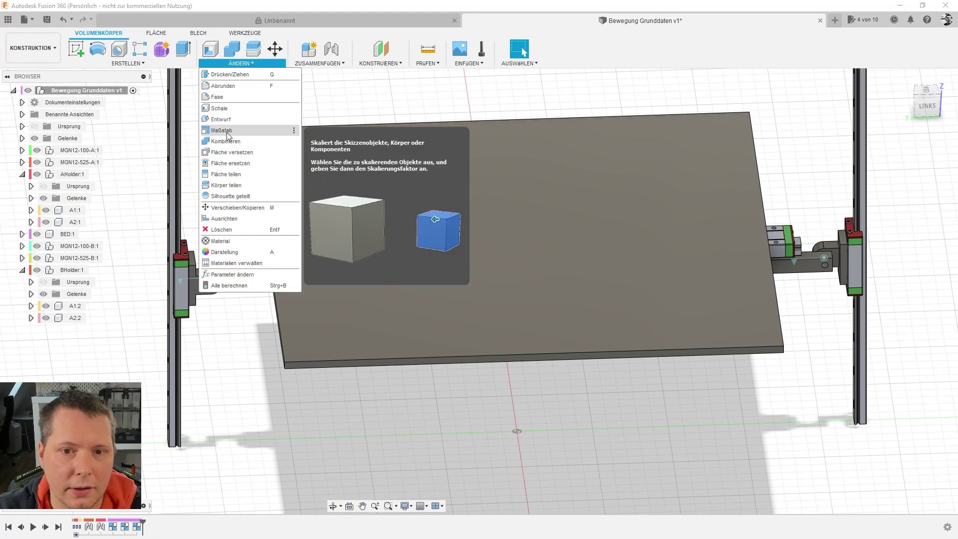
left_click(319, 118)
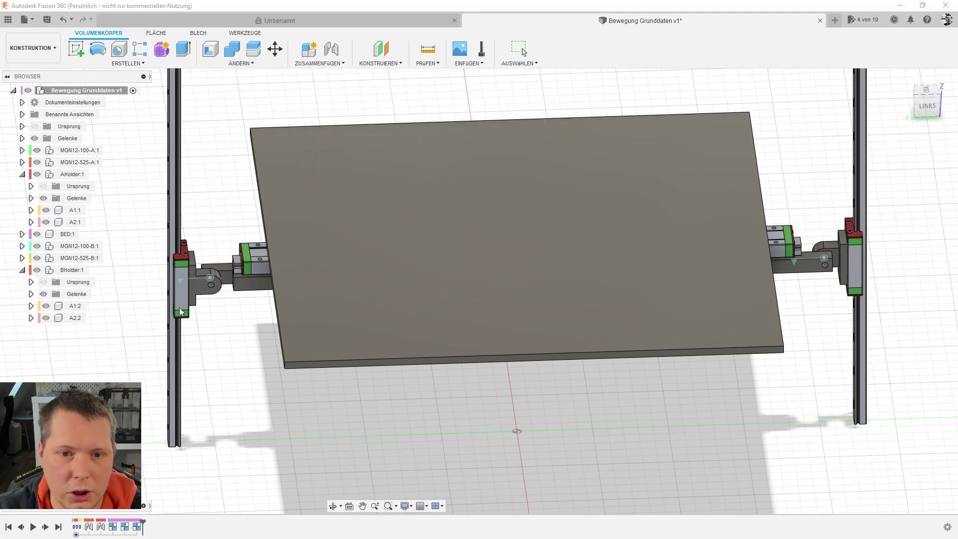
left_click(194, 286)
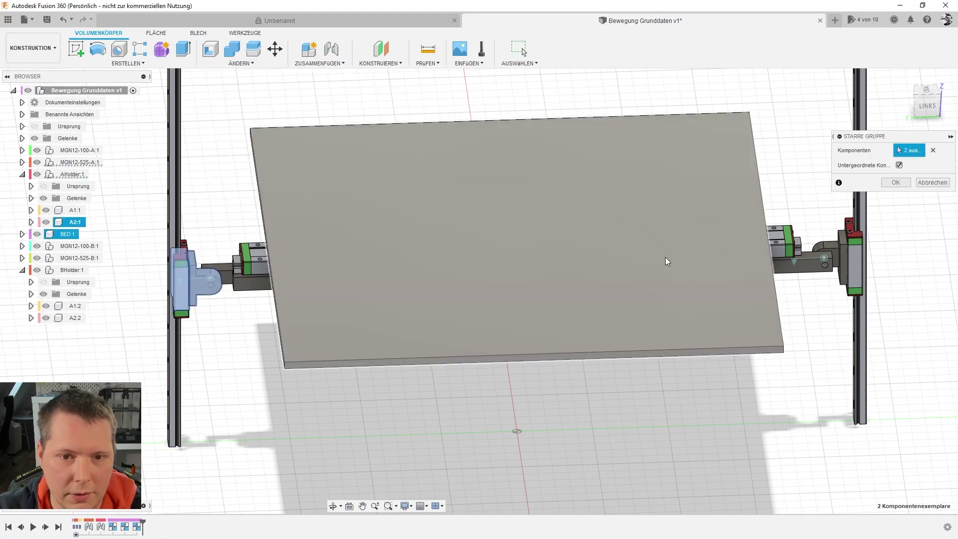
left_click(895, 182)
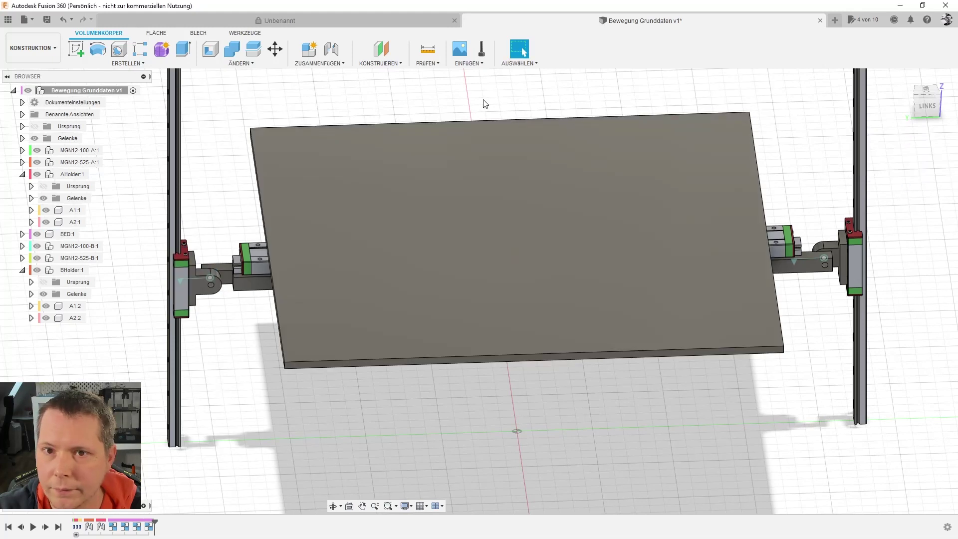
- Start a rigid group with the right pivot block A2:2 selected
left_click(329, 63)
left_click(320, 119)
left_click(846, 254)
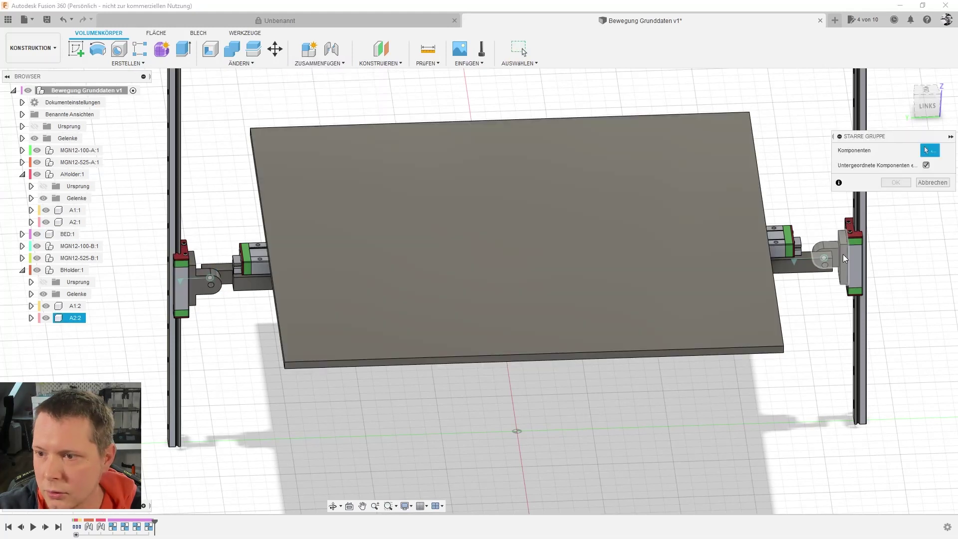
- Confirm the A2:2 pivot block rigid group and orbit to view the assembly
left_click(895, 182)
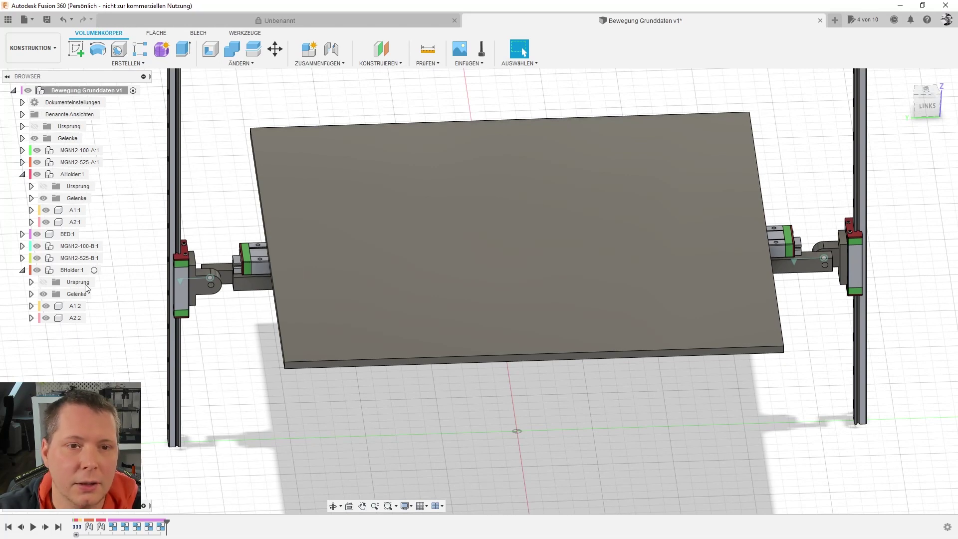
mouse_move(253, 393)
middle_mouse_down("shift")
mouse_move(242, 378)
mouse_move(260, 380)
middle_mouse_up("shift")
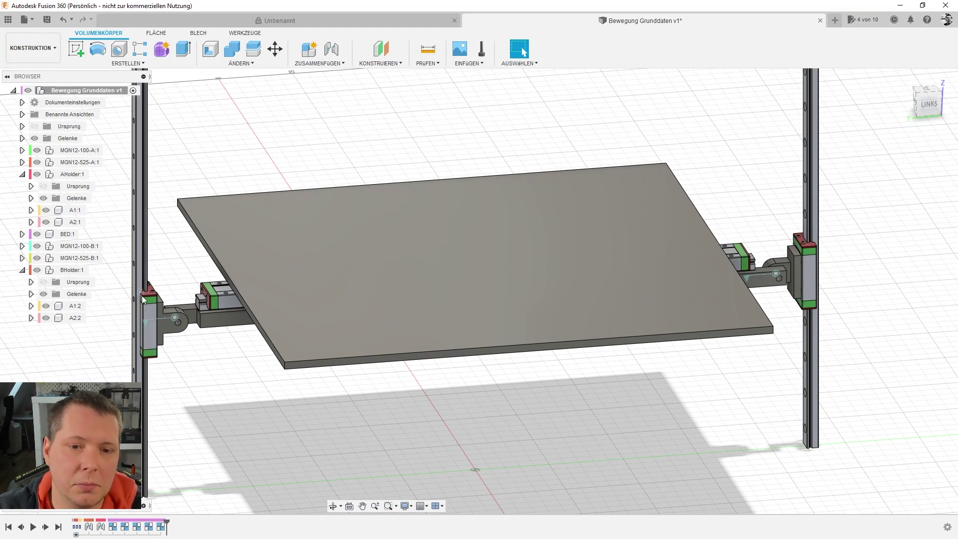
- Lock all Slider:6 parts (main block, end caps, M3x8 buttons) into one rigid group
left_click(23, 174)
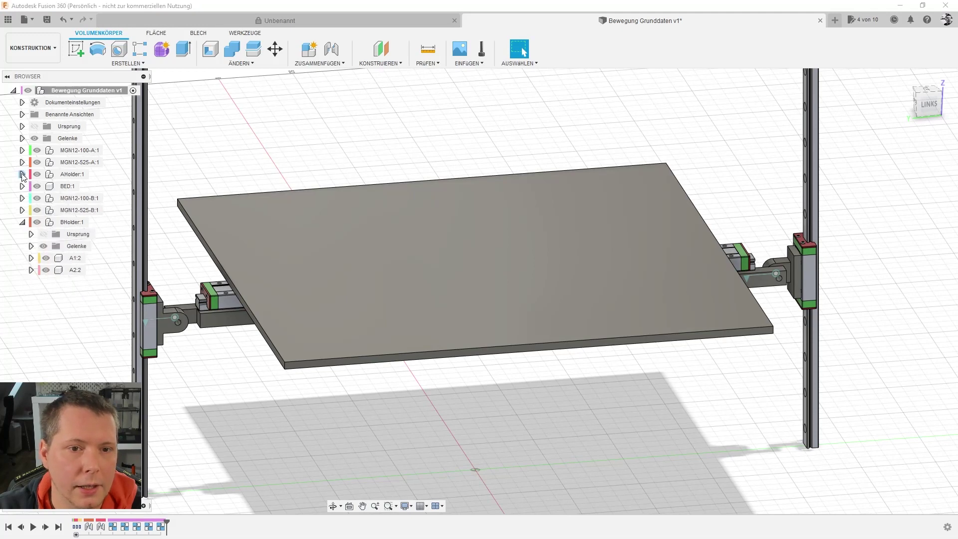
left_click(23, 223)
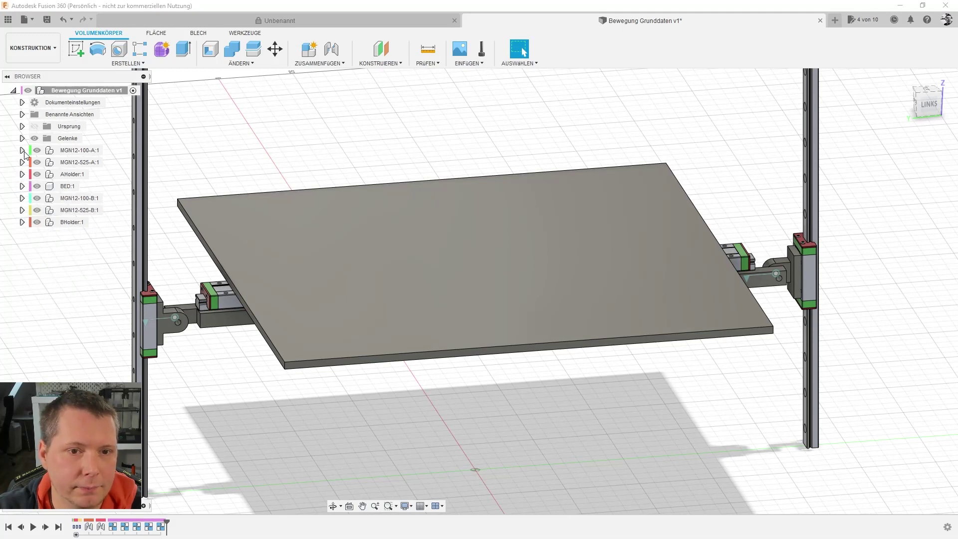
left_click(23, 150)
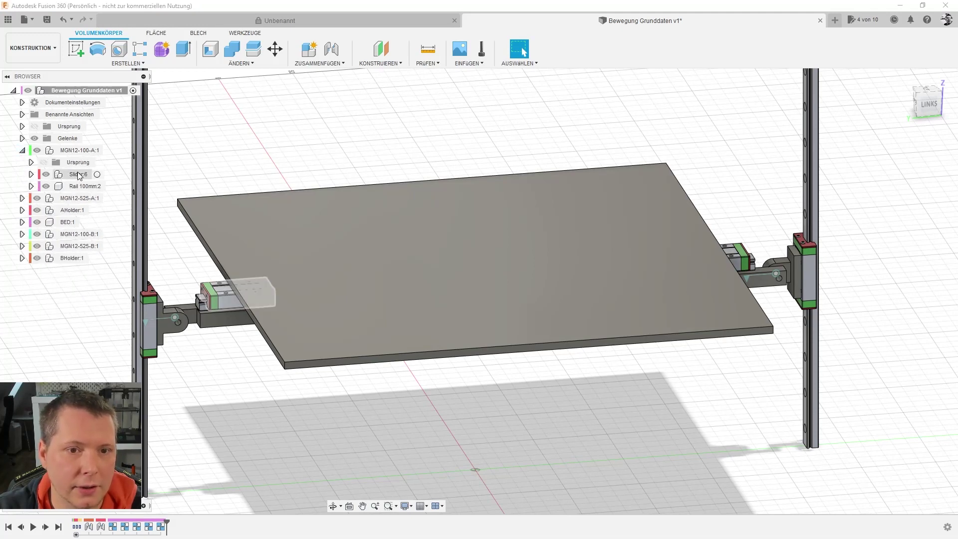
left_click(22, 198)
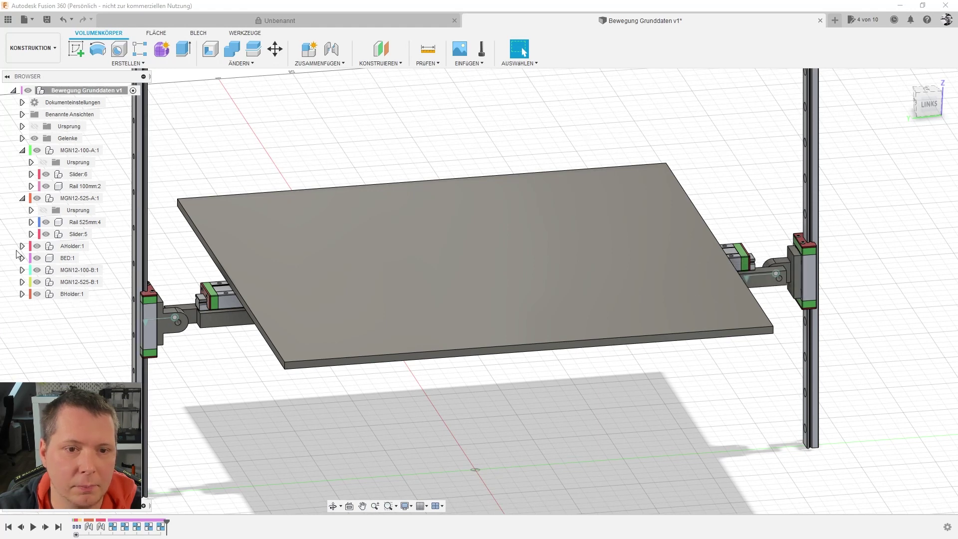
left_click(30, 174)
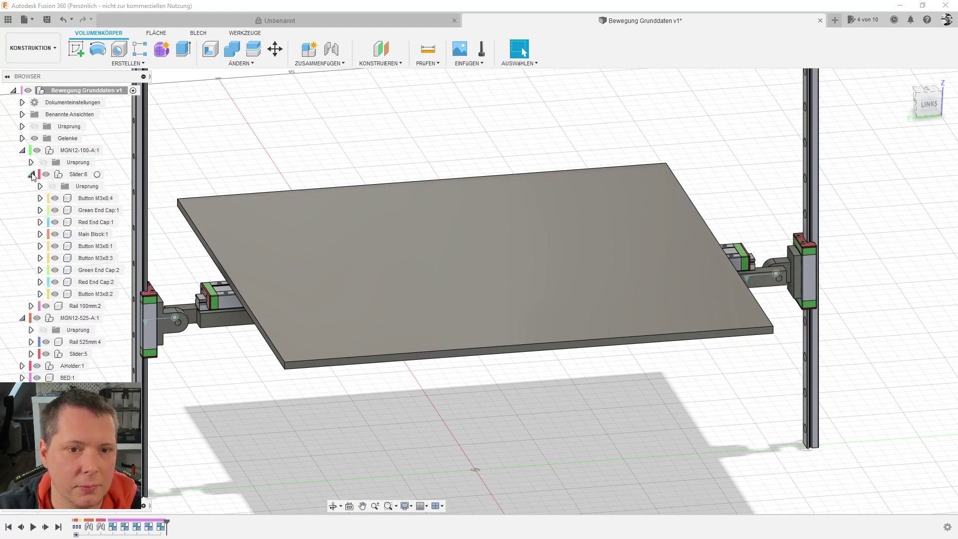
left_click(79, 199)
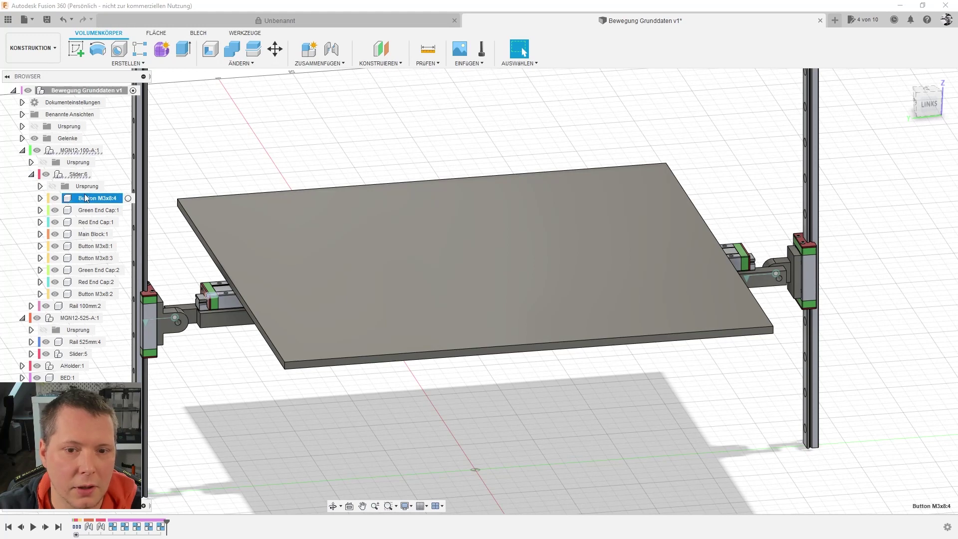
left_click(110, 294, "shift")
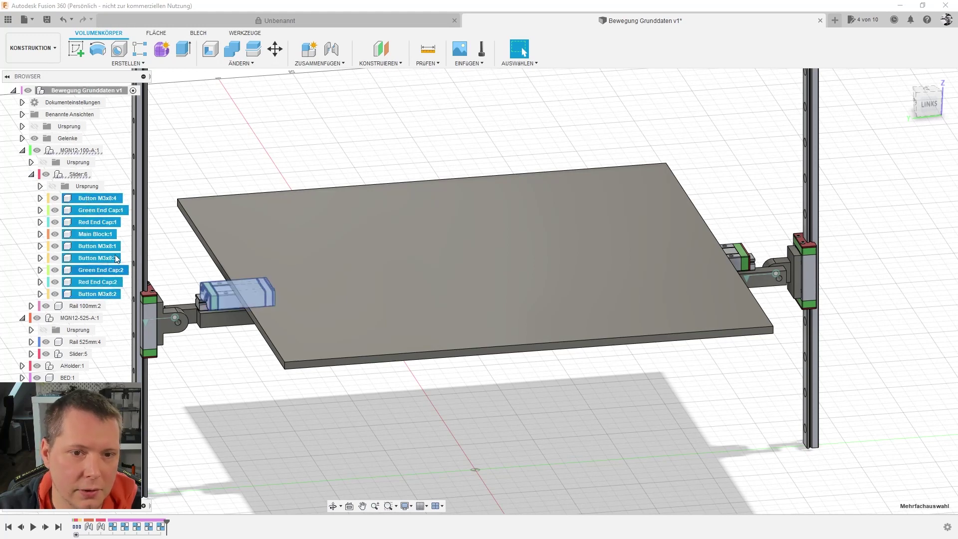
left_click(306, 64)
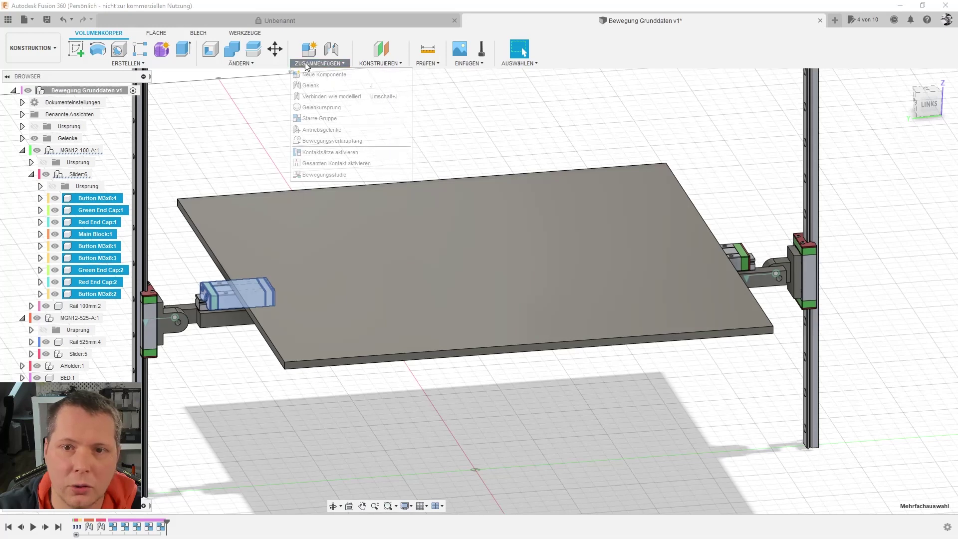
left_click(329, 118)
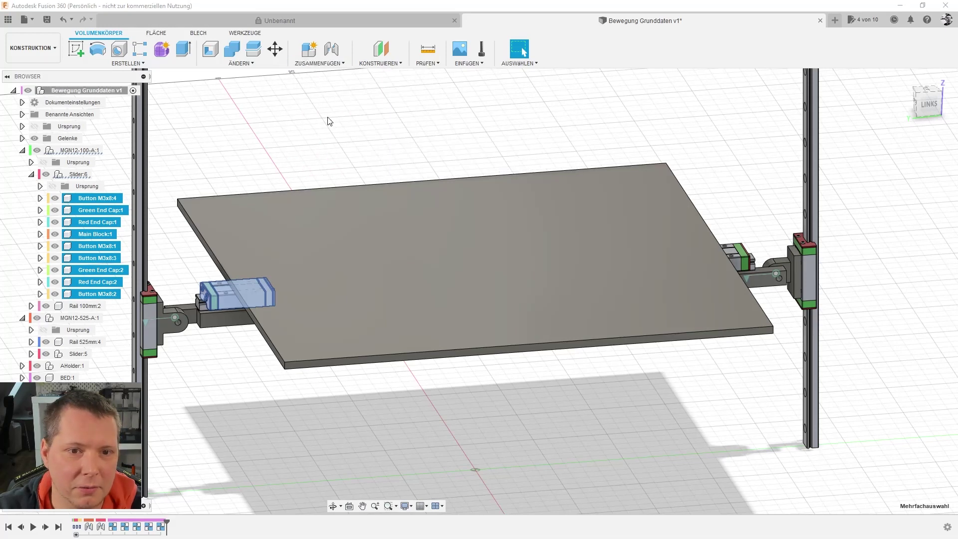
left_click(898, 183)
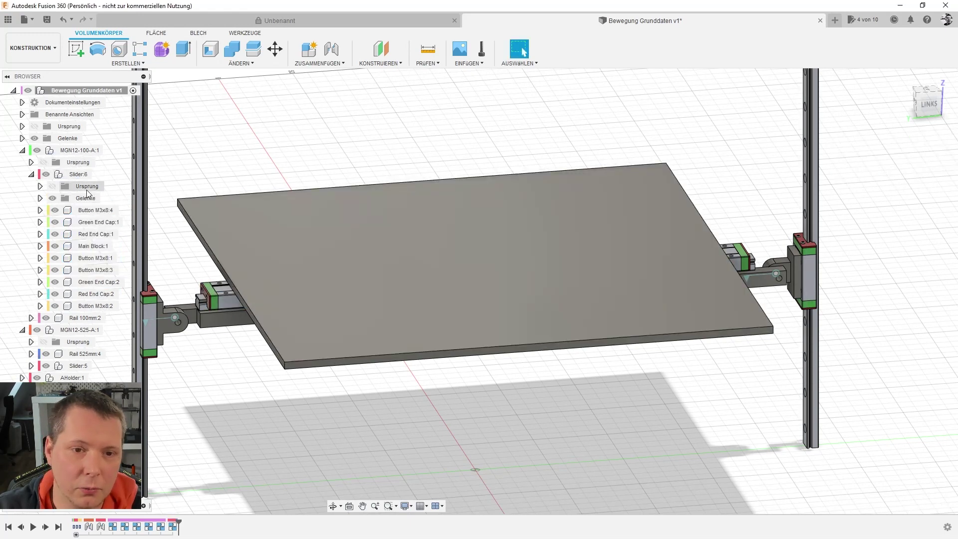
left_click(31, 366)
scroll(34, 369, "down", 2)
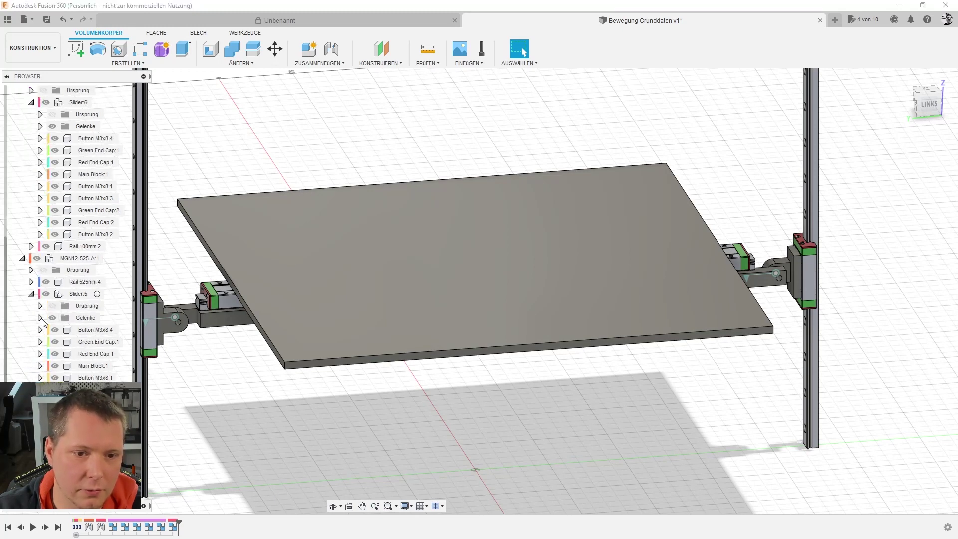
left_click(40, 318)
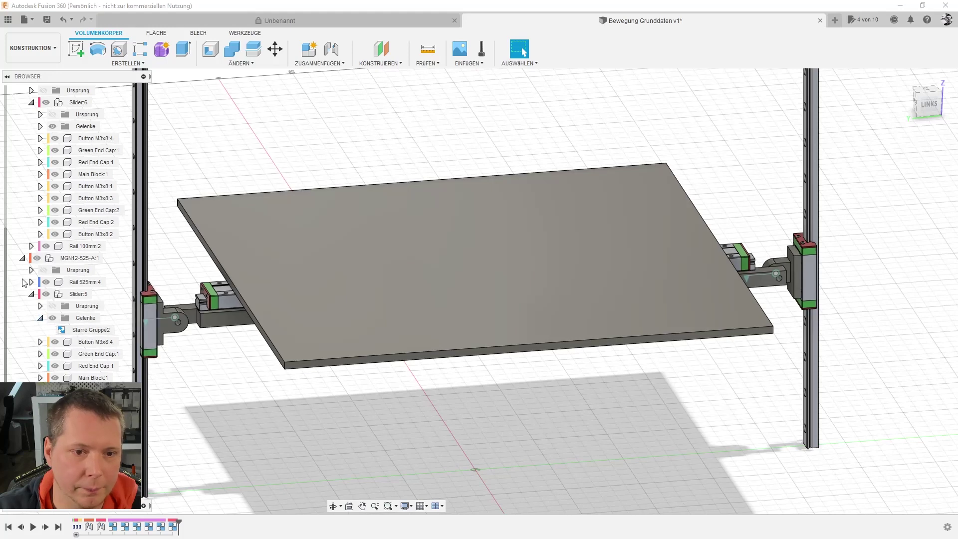
left_click(23, 259)
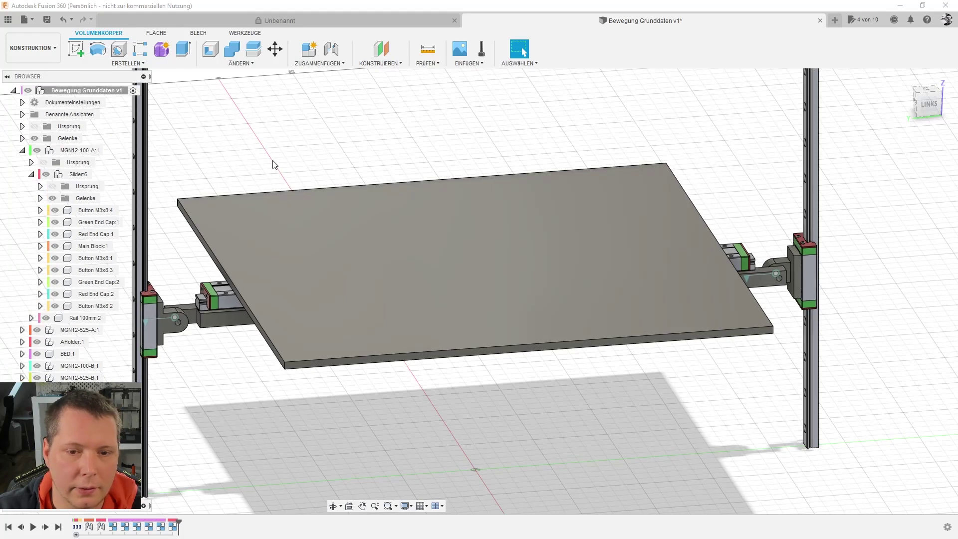
scroll(275, 164, "down", 2)
key("F6")
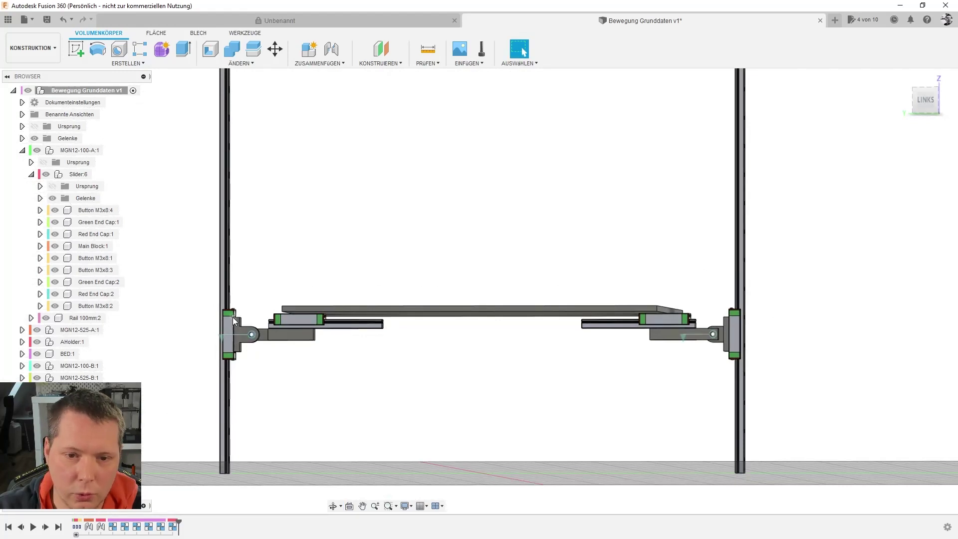
scroll(233, 321, "up", 3)
scroll(260, 243, "up", 2)
middle_click_drag(258, 243, 256, 251, "shift")
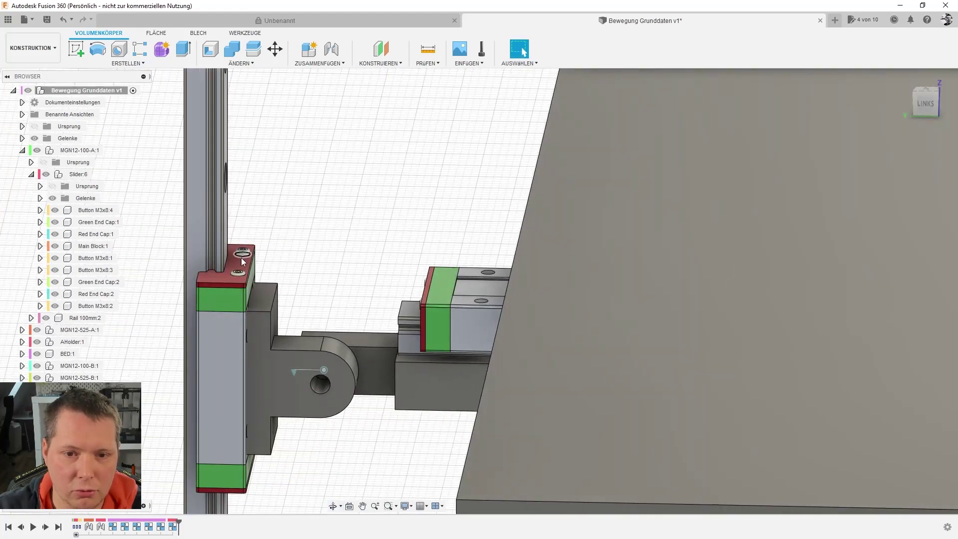
scroll(344, 265, "down", 5)
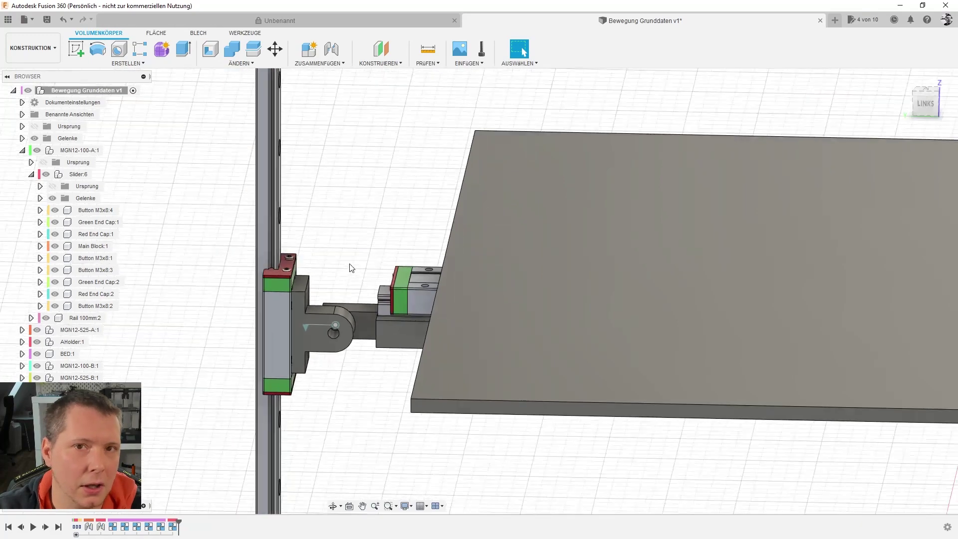
middle_click_drag(349, 267, 338, 354, "shift")
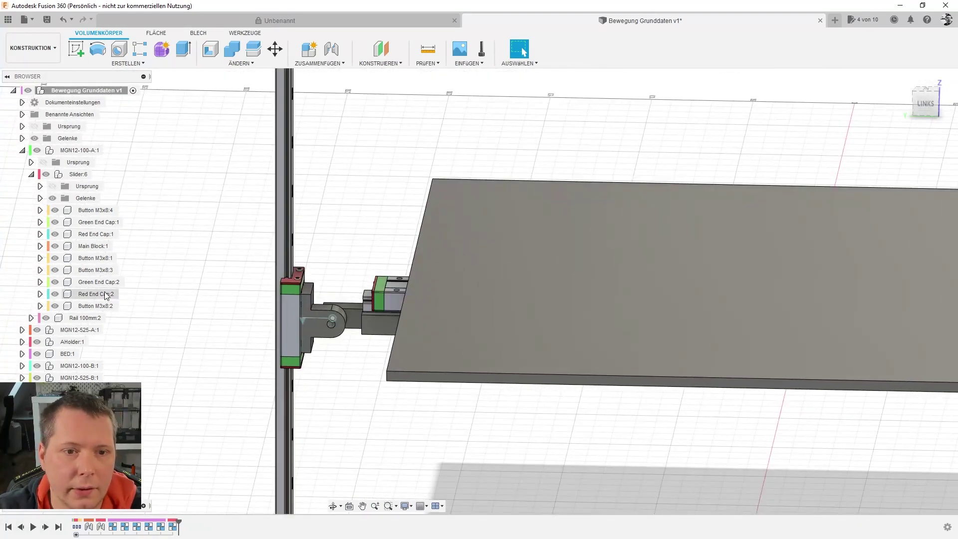
- Start a new joint with the view angled toward the short slider rail
left_click(31, 175)
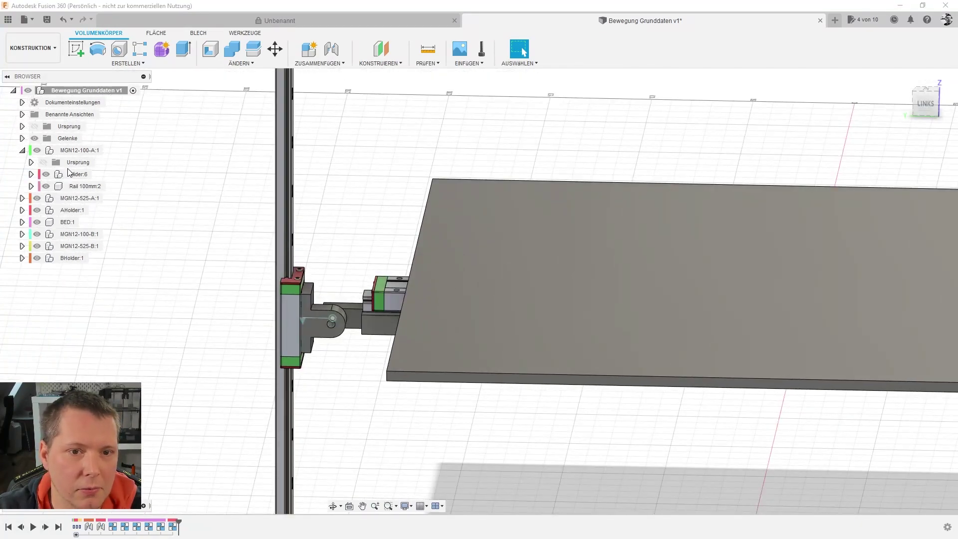
left_click(81, 151)
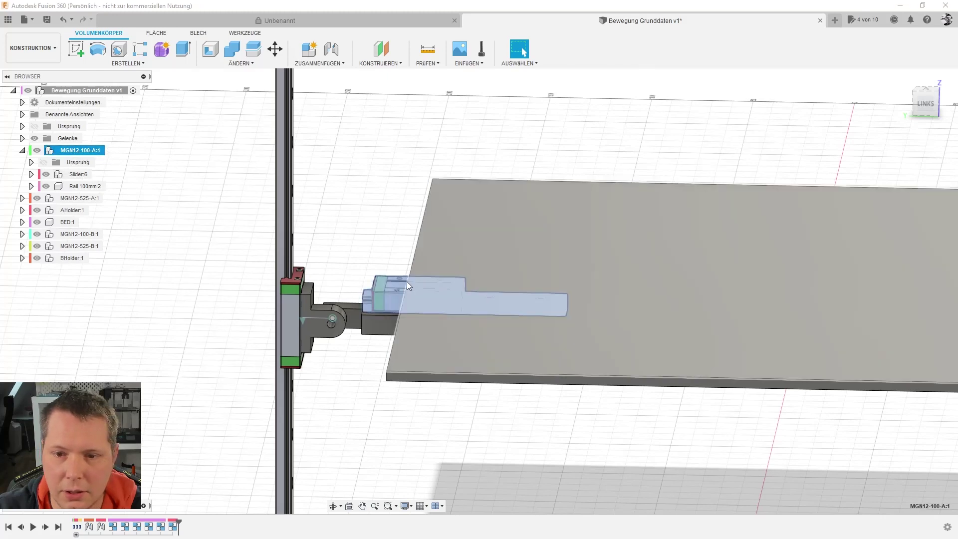
key("F4")
left_click_drag(348, 220, 391, 386)
key("Escape")
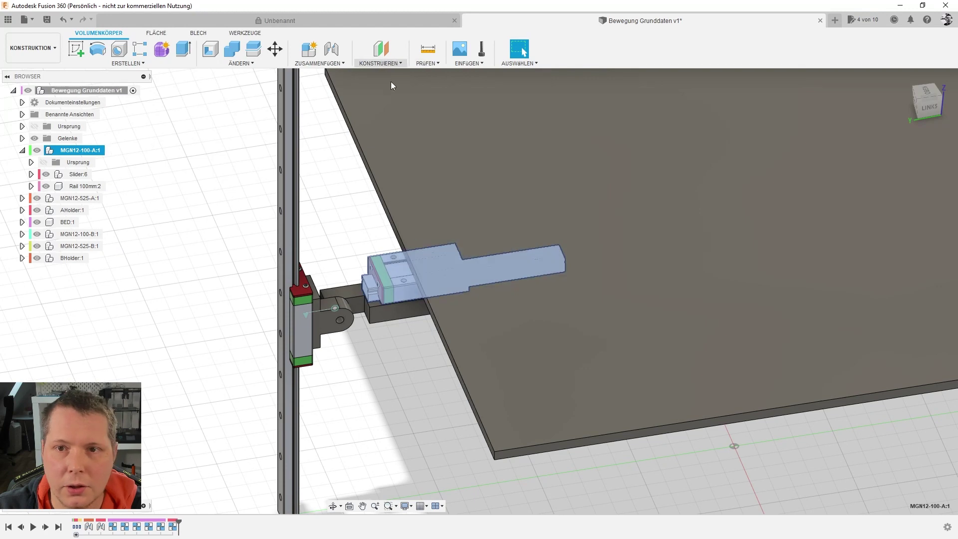
left_click(328, 154)
left_click(319, 63)
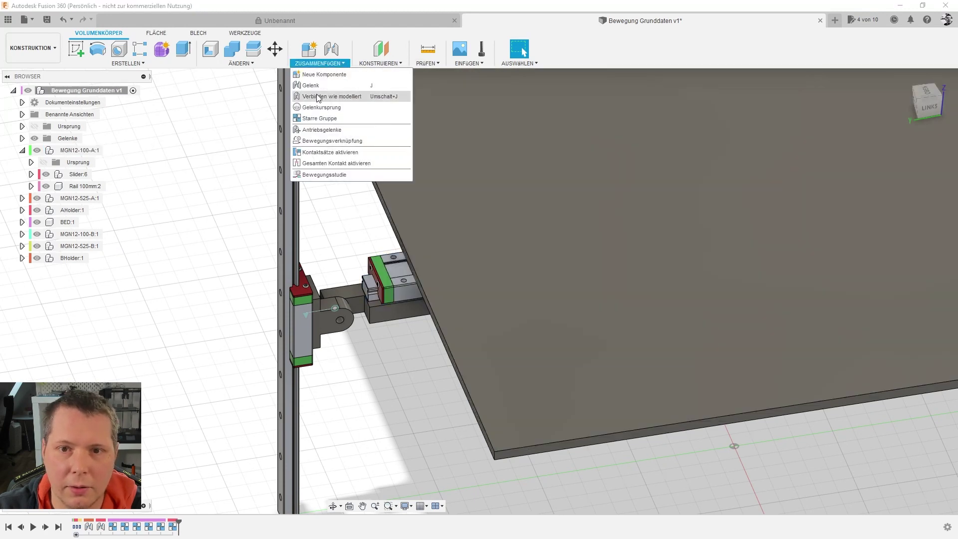
left_click(318, 86)
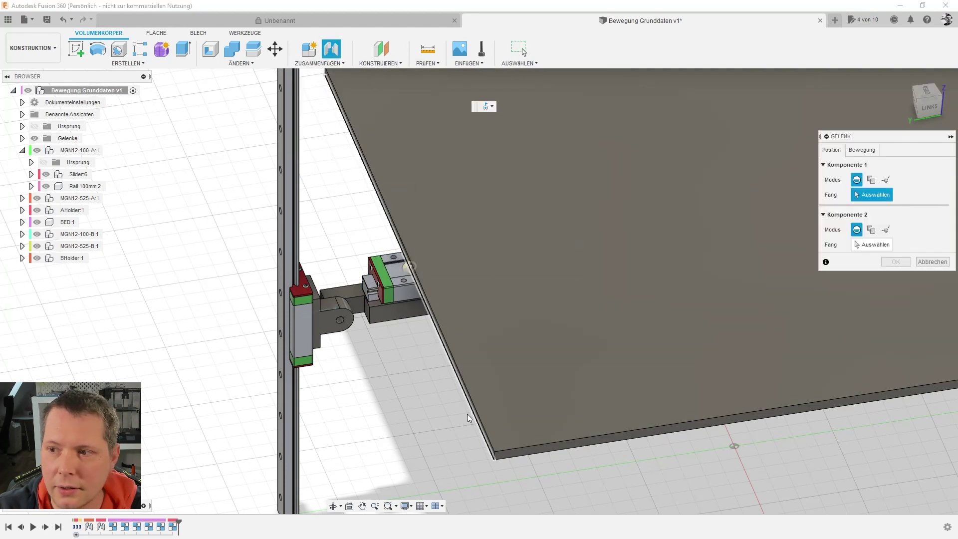
middle_click_drag(416, 403, 427, 395, "shift")
scroll(427, 396, "up", 3)
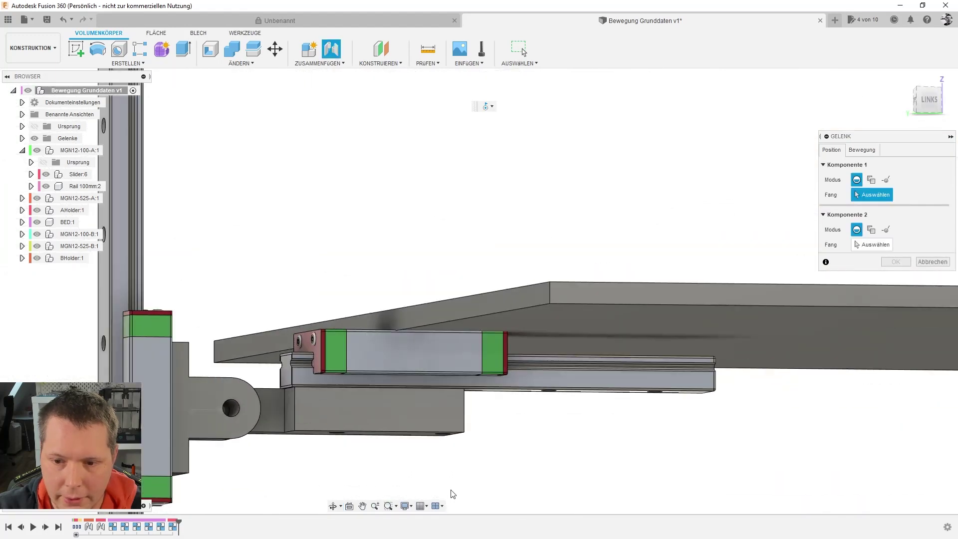
scroll(463, 483, "up", 3)
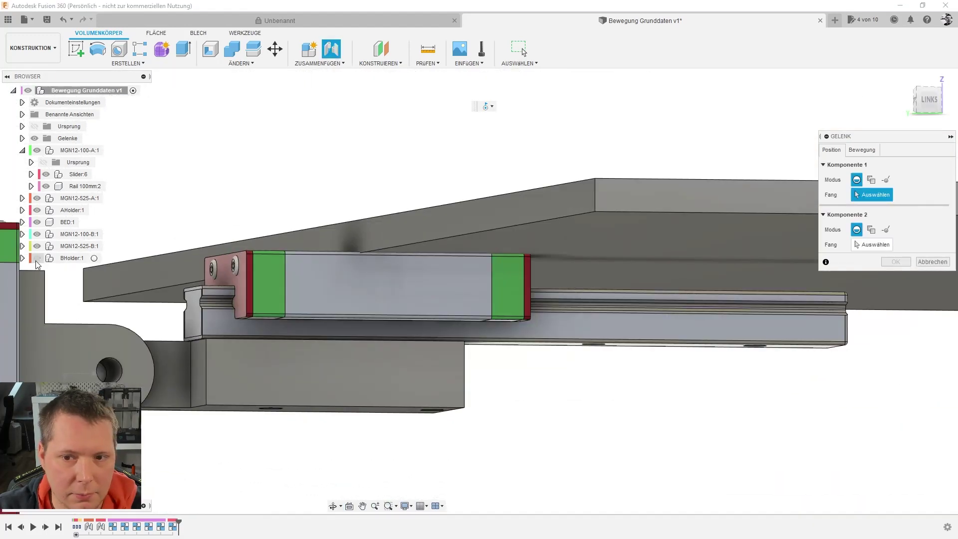
- Hide BED:1 and AHolder:1, and set the Main Block:1 centre as the first joint origin
left_click(37, 222)
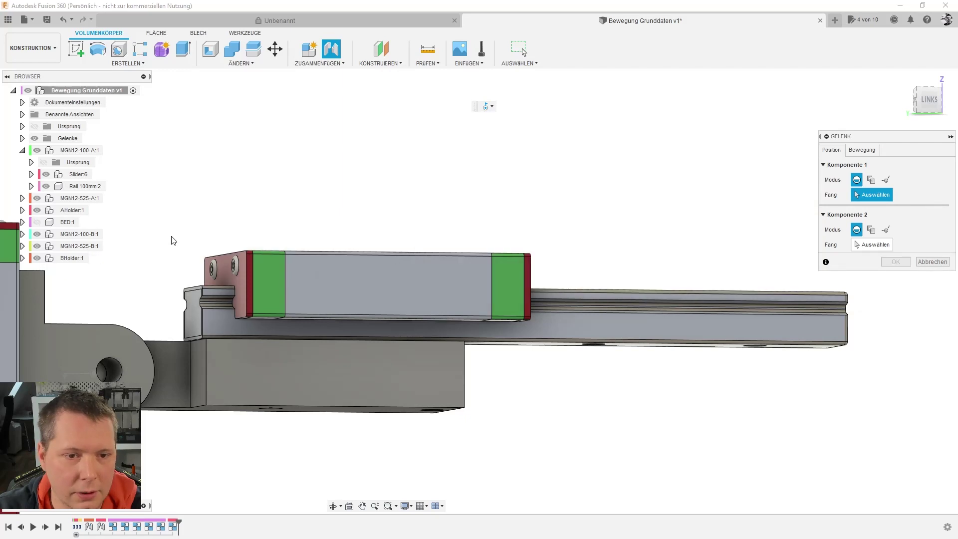
left_click(37, 210)
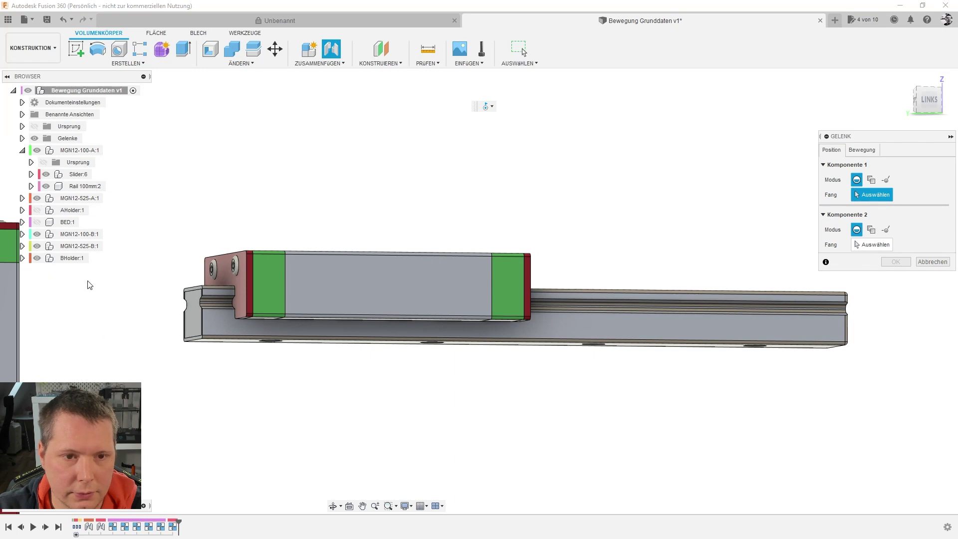
middle_click_drag(137, 378, 134, 356, "shift")
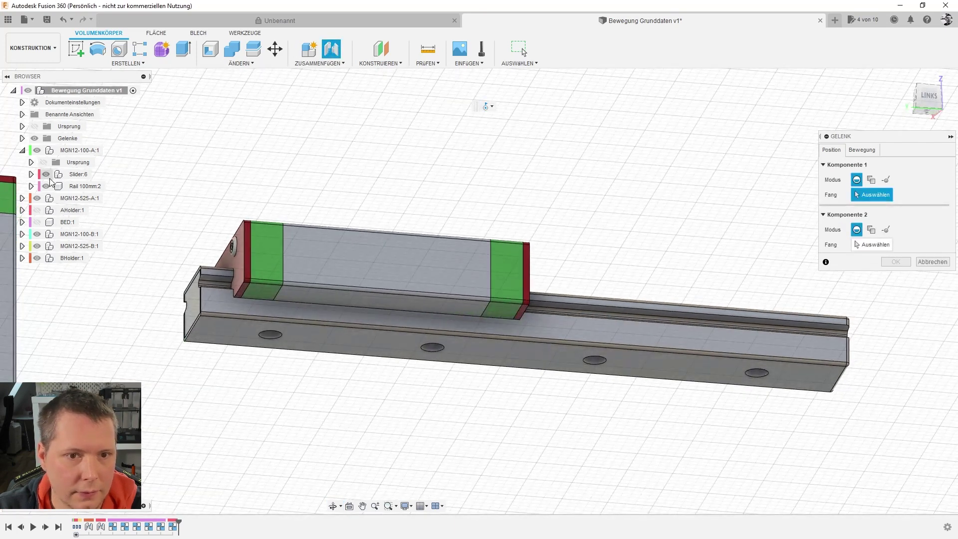
left_click(46, 186)
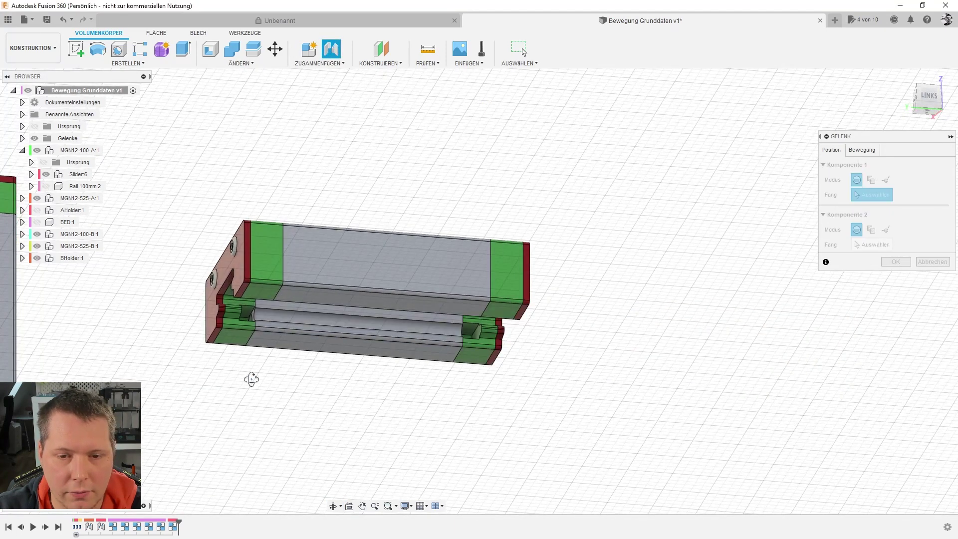
middle_click_drag(250, 380, 336, 272, "shift")
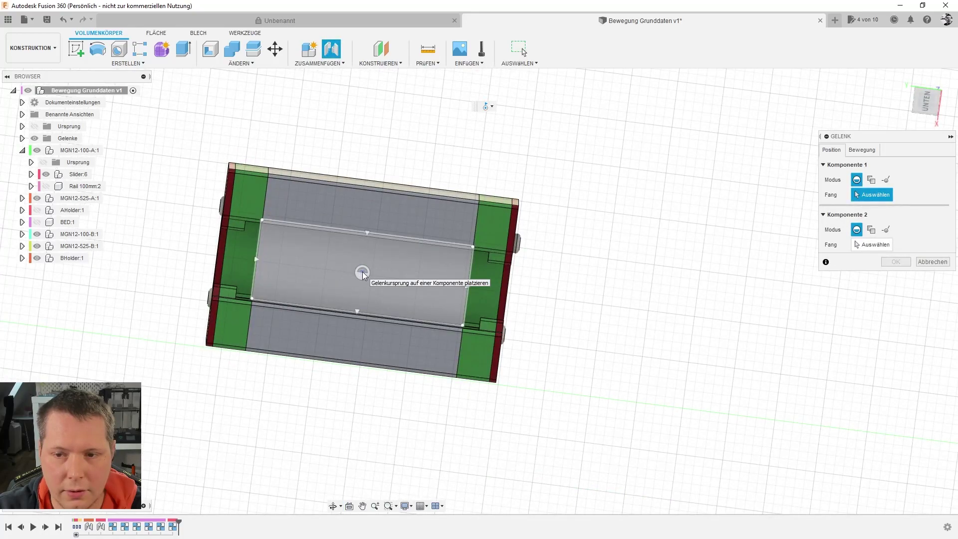
left_click(362, 274)
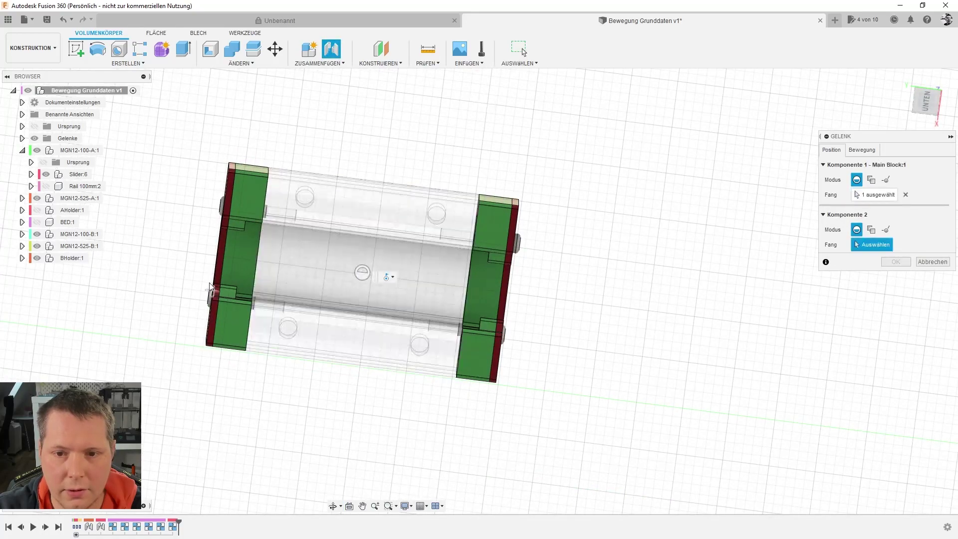
left_click(45, 186)
middle_click_drag(470, 131, 502, 195, "shift")
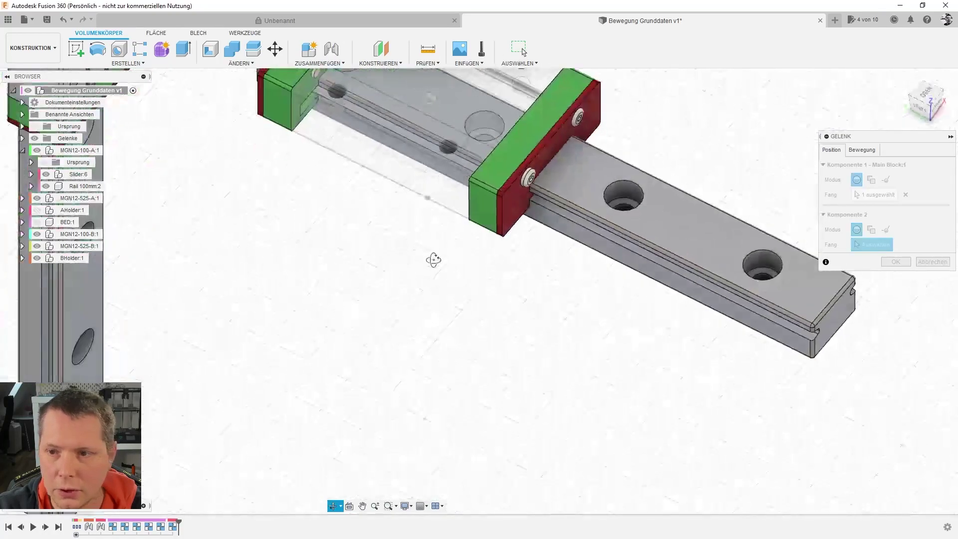
- Snap the joint to Rail 100mm:2 and make it a slider along the X axis
left_click(555, 157)
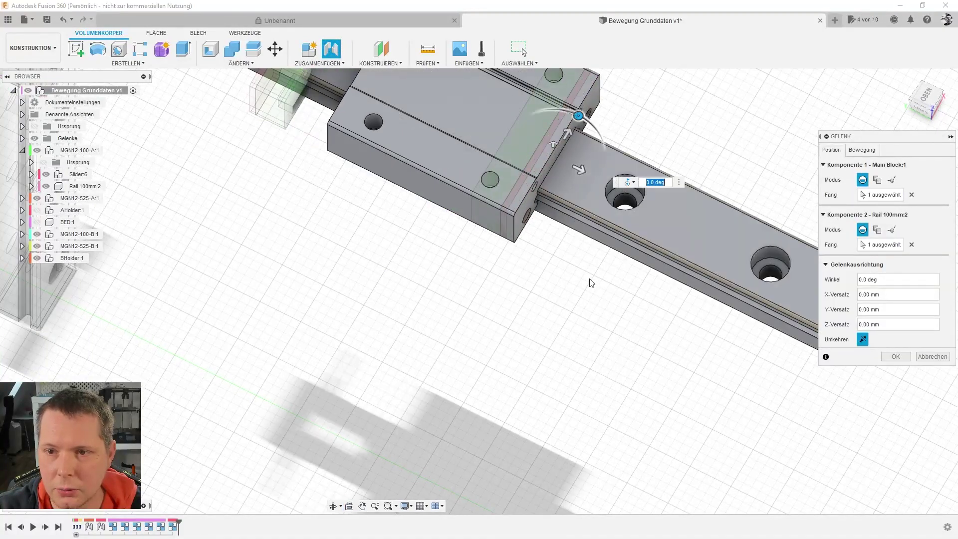
scroll(523, 278, "down", 5)
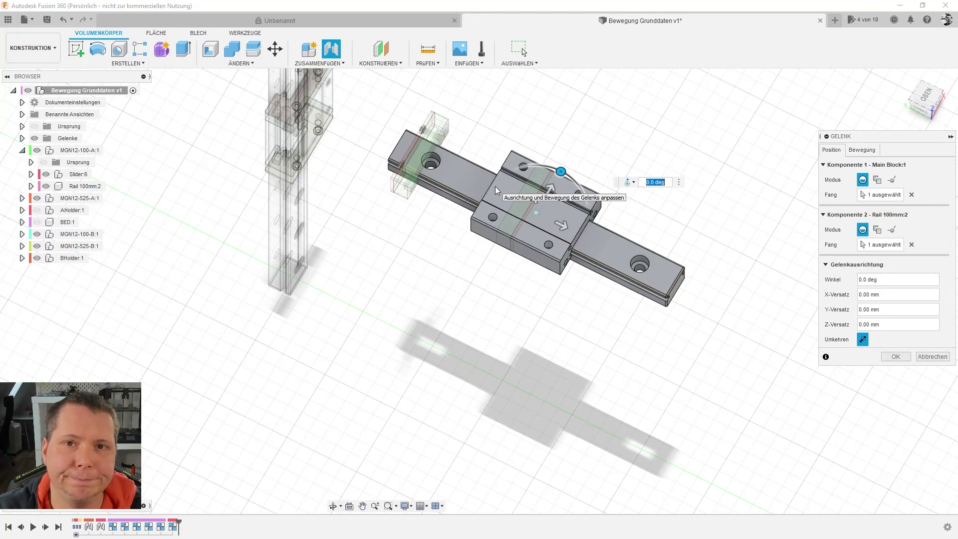
left_click(863, 151)
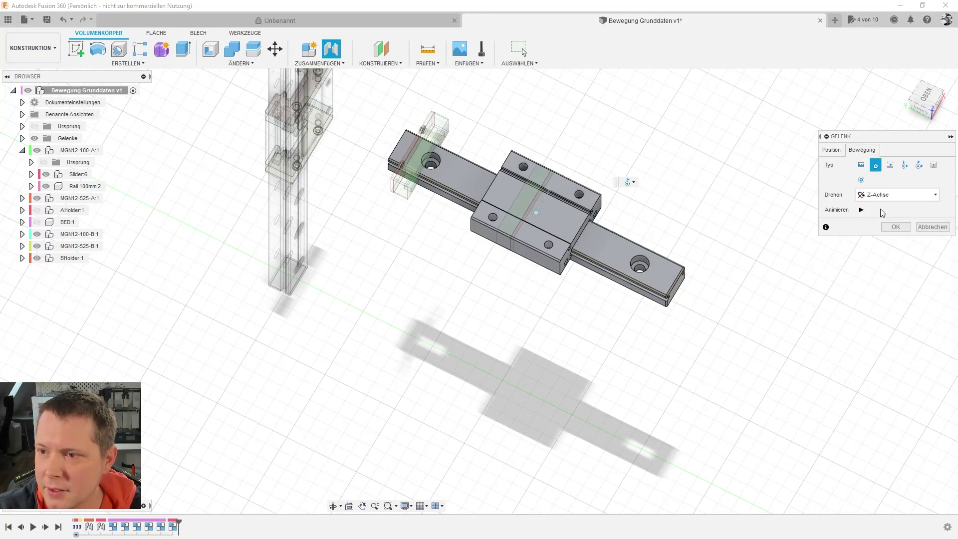
left_click(890, 165)
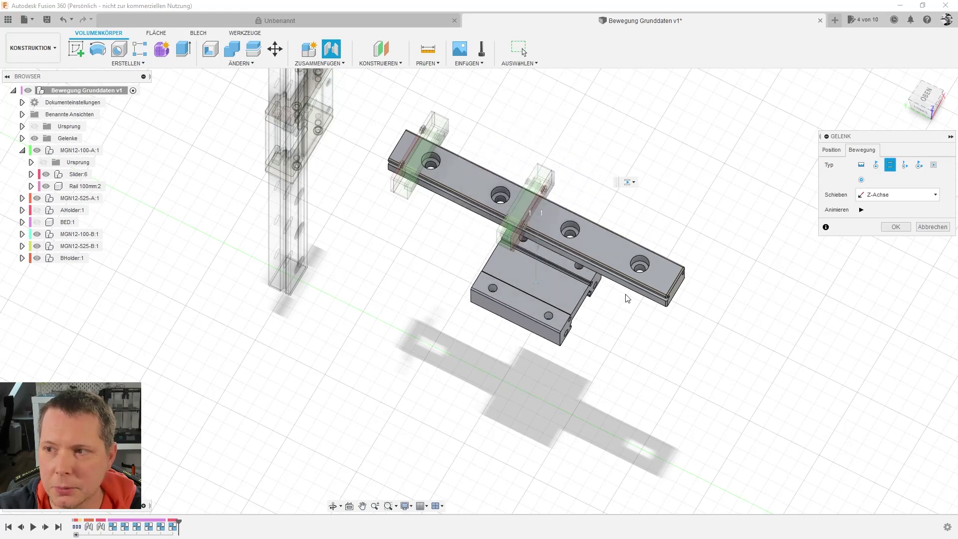
left_click(904, 197)
left_click(900, 215)
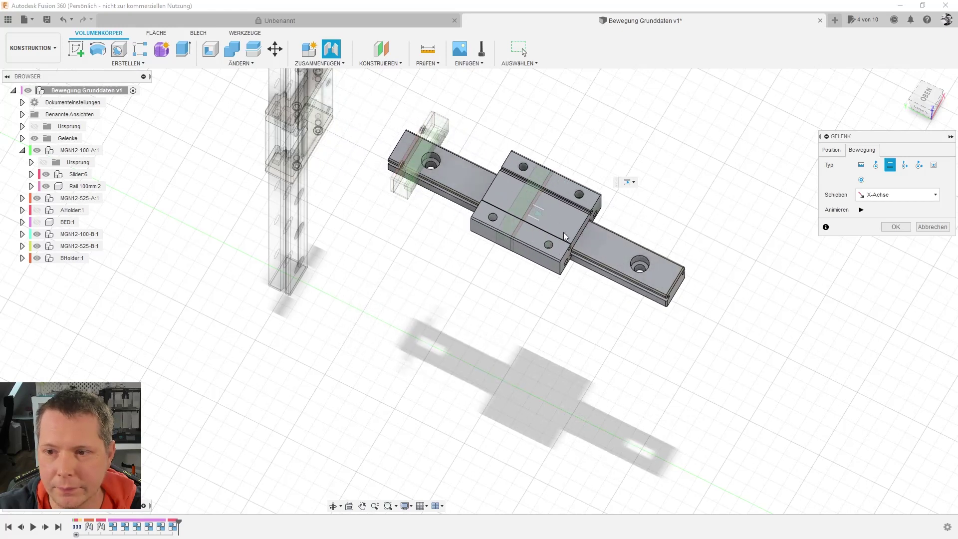
left_click(893, 227)
- Show BED:1 again and zoom in on the bed and its slider
scroll(454, 319, "down", 5)
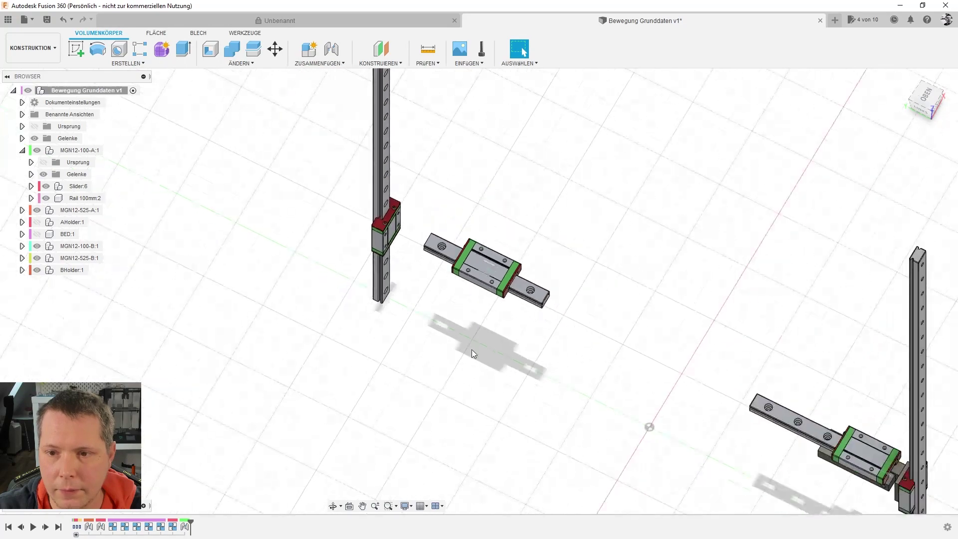
middle_click_drag(471, 349, 563, 374, "shift")
mouse_move(530, 409)
middle_mouse_down("shift")
mouse_move(547, 375)
mouse_move(564, 368)
middle_mouse_up("shift")
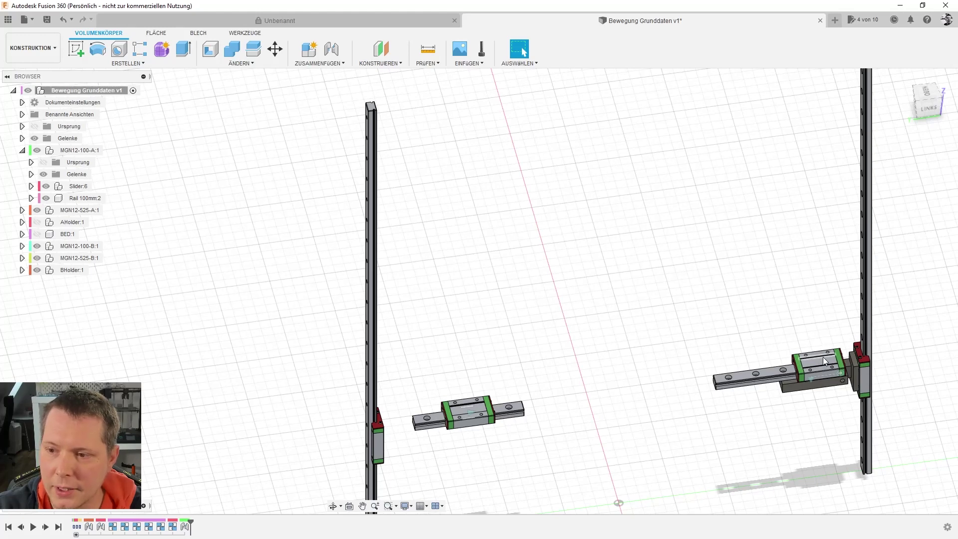
left_click(37, 234)
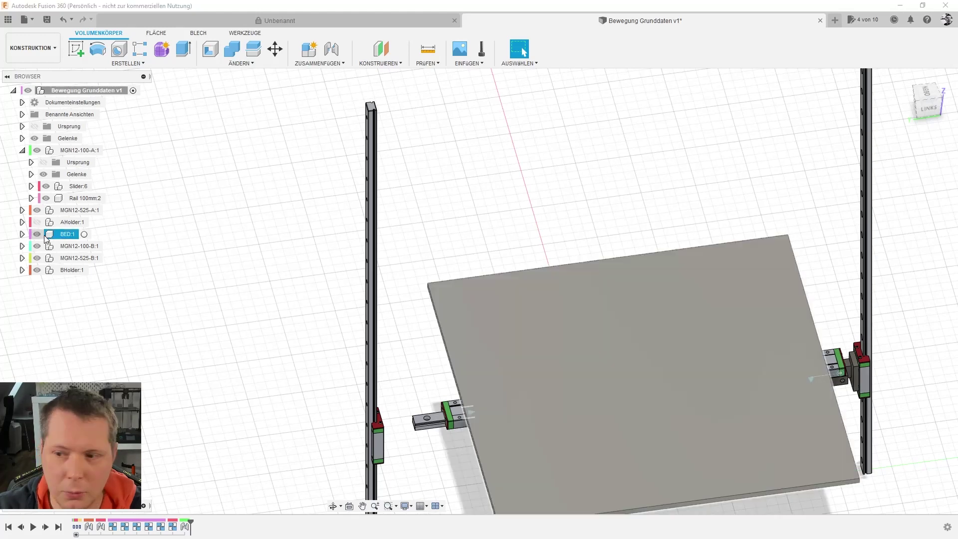
scroll(505, 370, "down", 3)
scroll(491, 448, "up", 4)
middle_click_drag(465, 434, 457, 419, "shift")
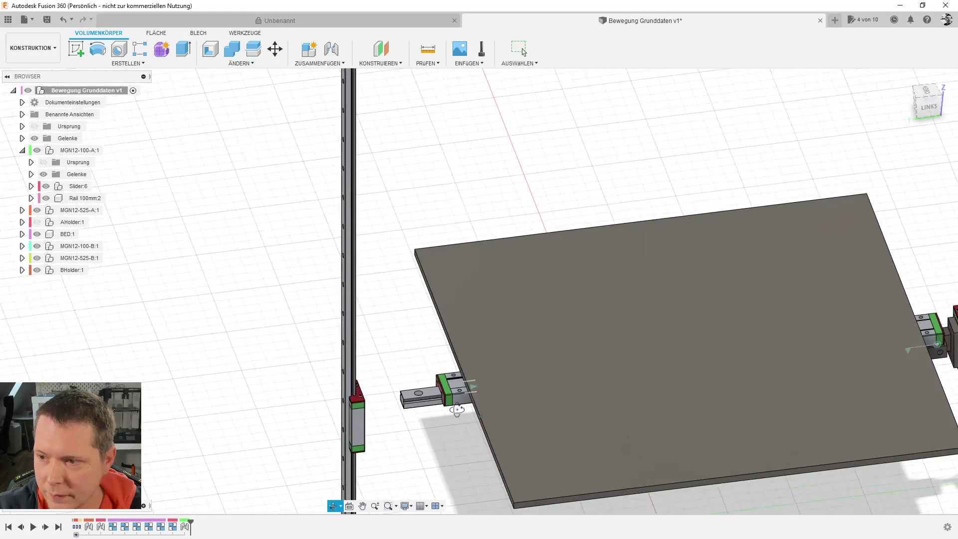
scroll(456, 419, "up", 2)
- Drive the slider joint to move the carriage about -20 mm along its rail
double_click(472, 375)
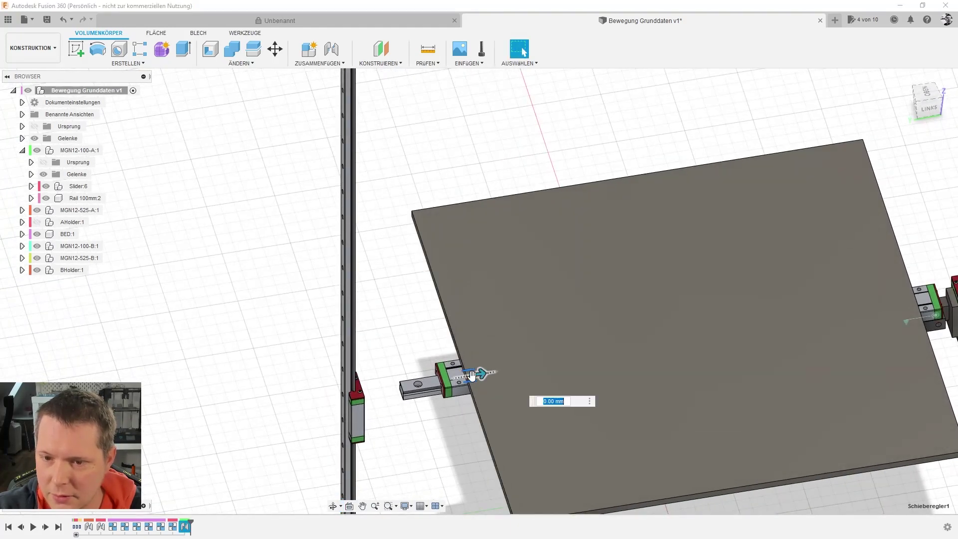
left_click_drag(482, 372, 456, 379)
scroll(404, 384, "down", 5)
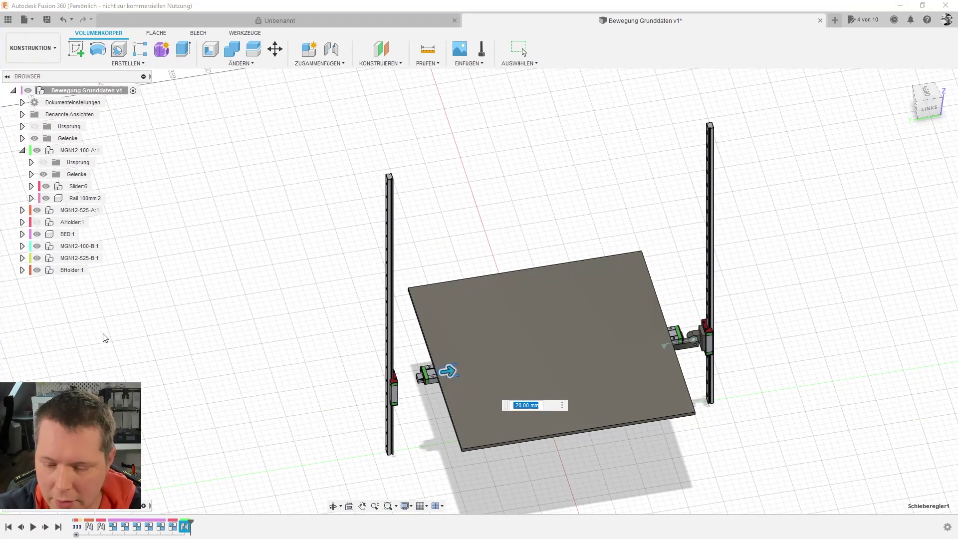
key("Return")
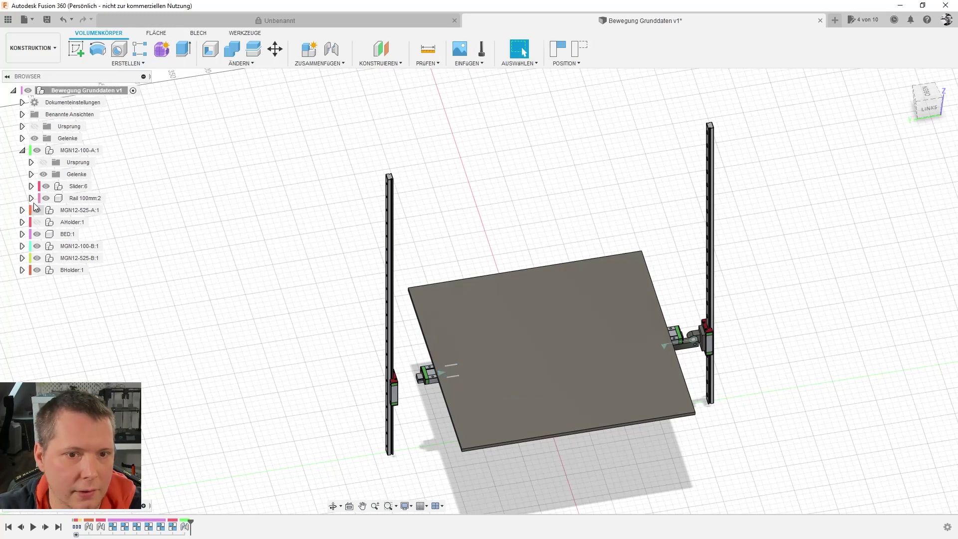
- Hide the bed, expand MGN12-100-B:1, and capture the moved component positions
left_click(22, 150)
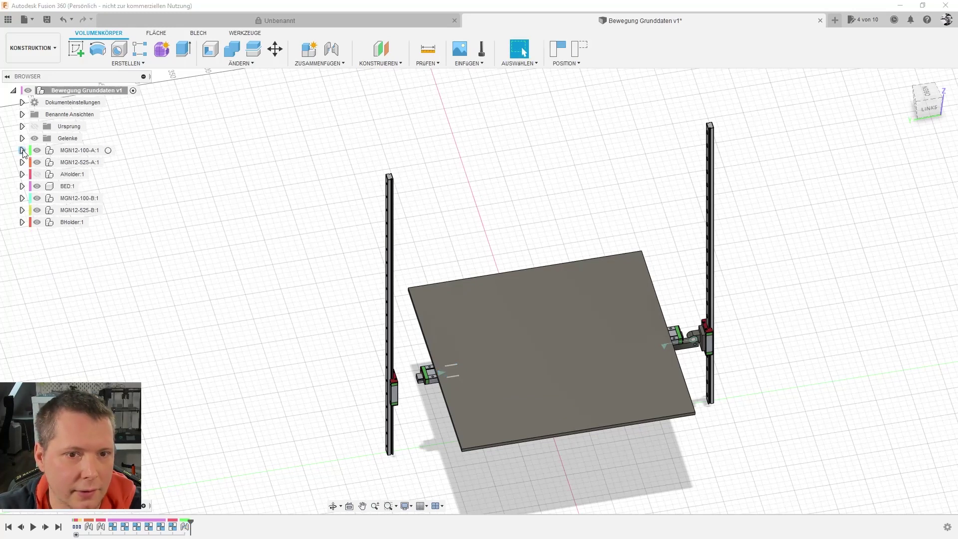
left_click(22, 198)
left_click(37, 186)
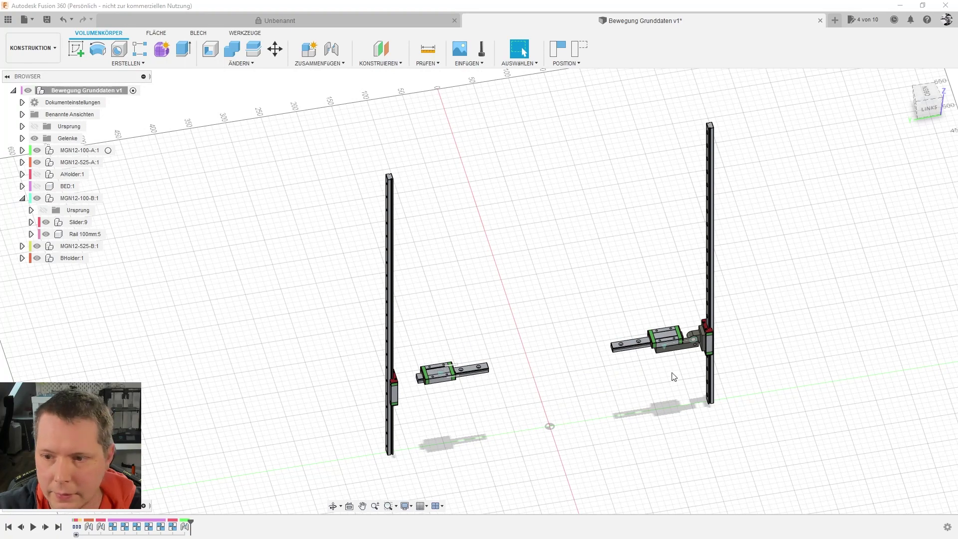
scroll(673, 376, "up", 5)
scroll(689, 303, "up", 3)
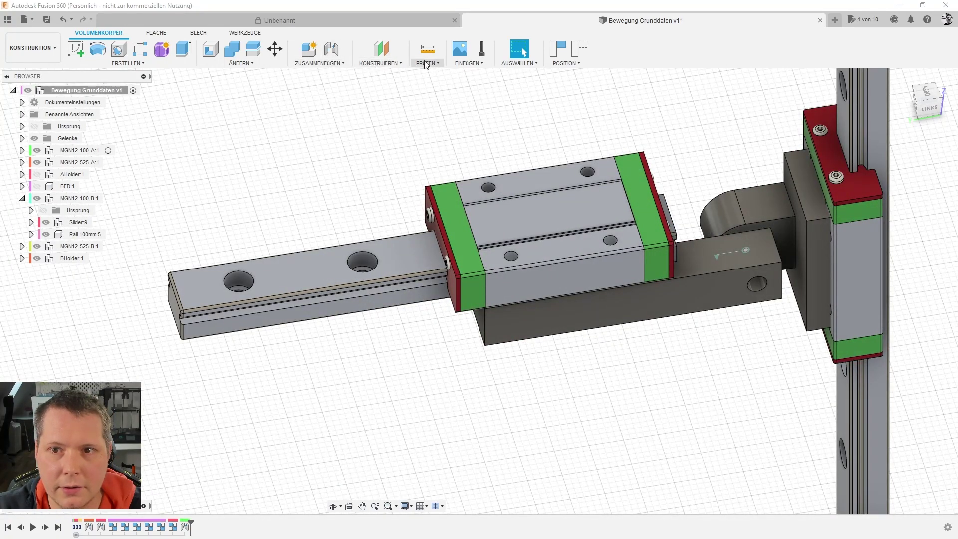
left_click(319, 64)
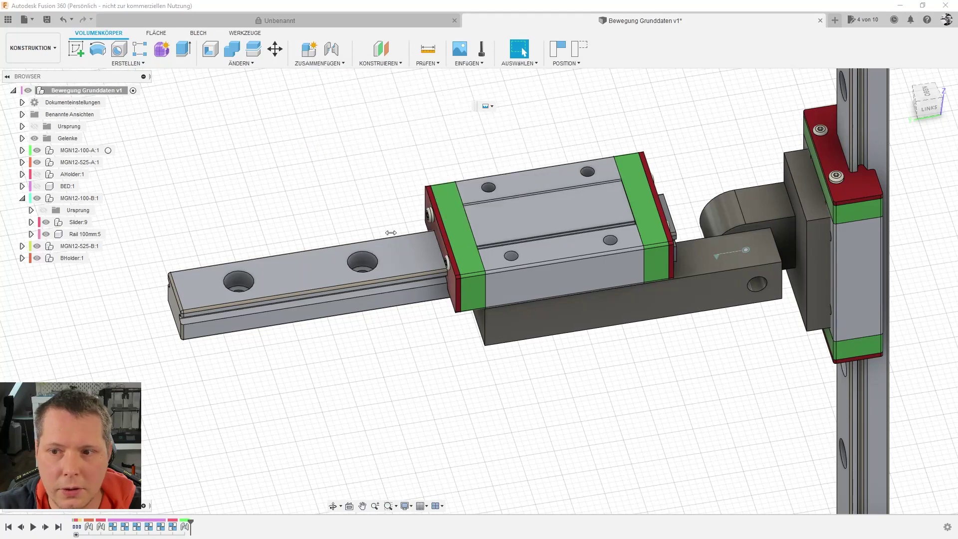
left_click(539, 291)
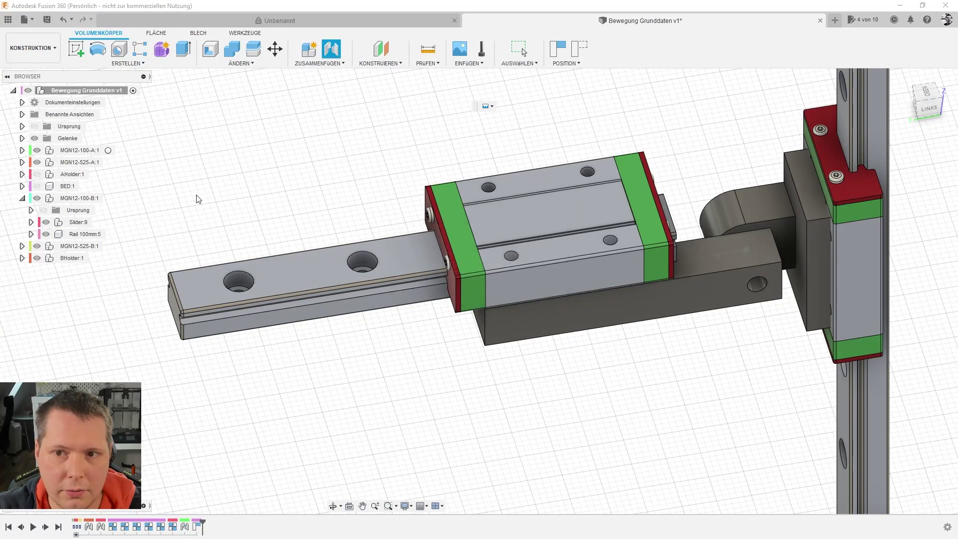
- Join the second carriage's Main Block to Rail 100mm:5 with an X-axis slider joint
key("j")
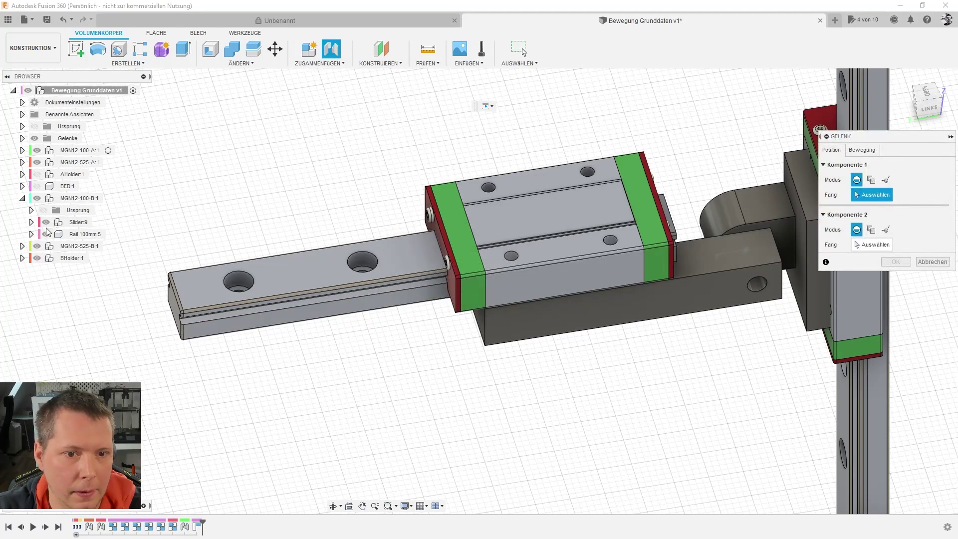
left_click(46, 234)
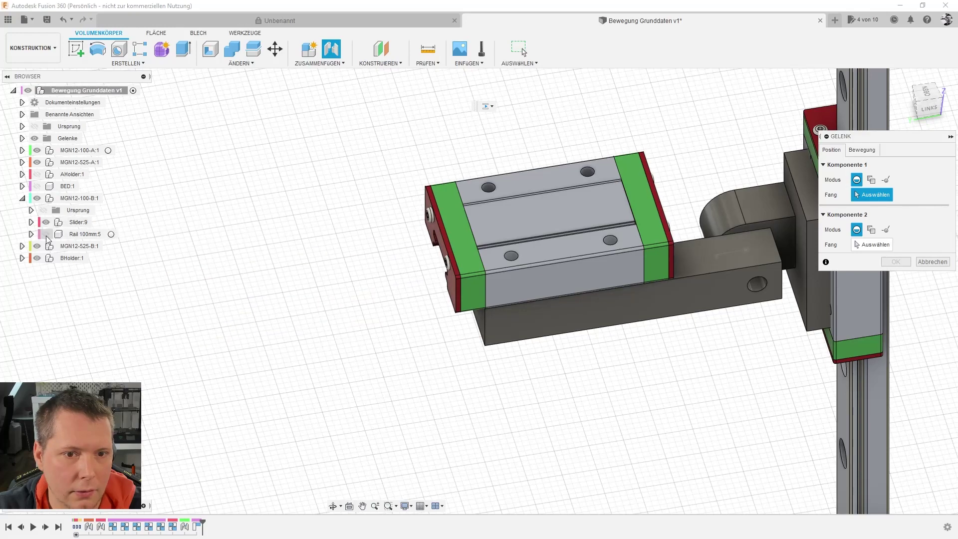
middle_click_drag(327, 389, 409, 334, "shift")
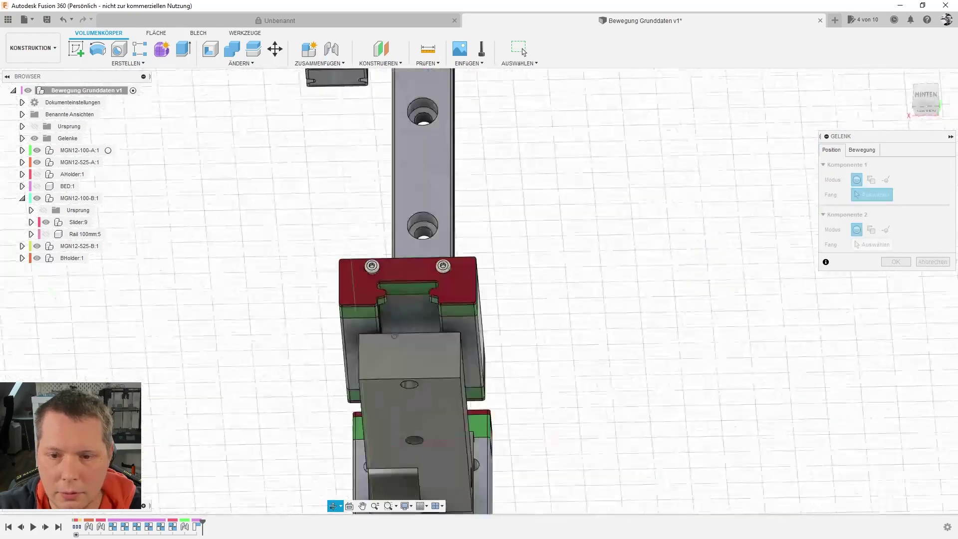
left_click(409, 329)
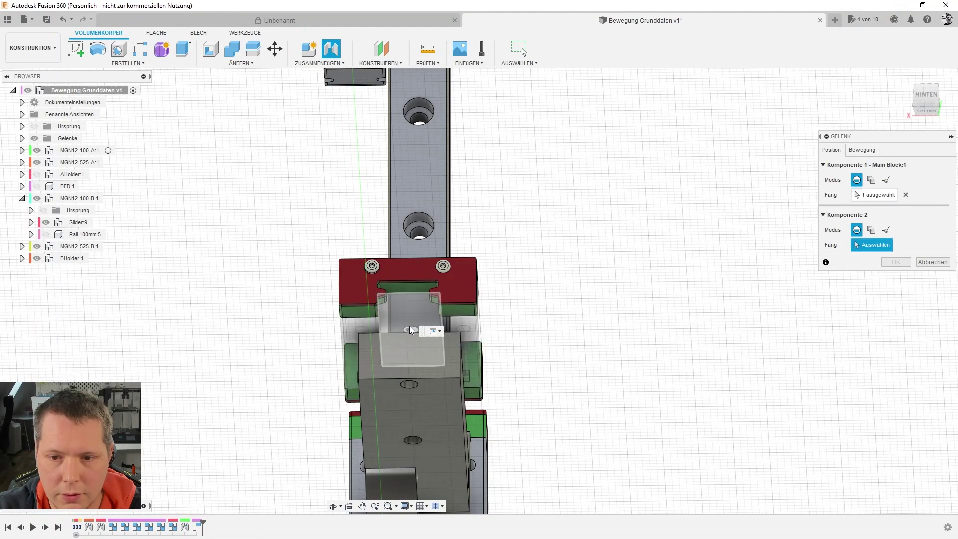
left_click(46, 234)
middle_click_drag(267, 275, 295, 333, "shift")
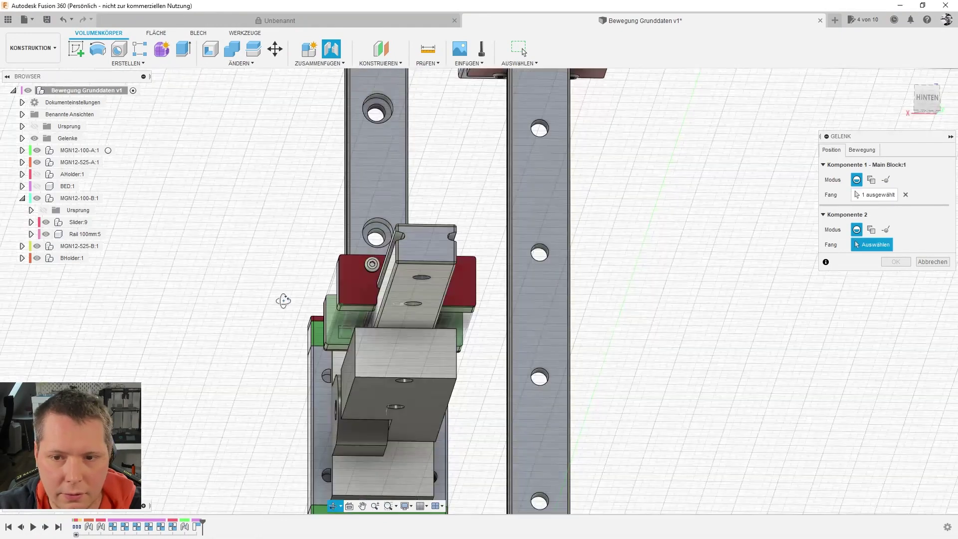
left_click(414, 293)
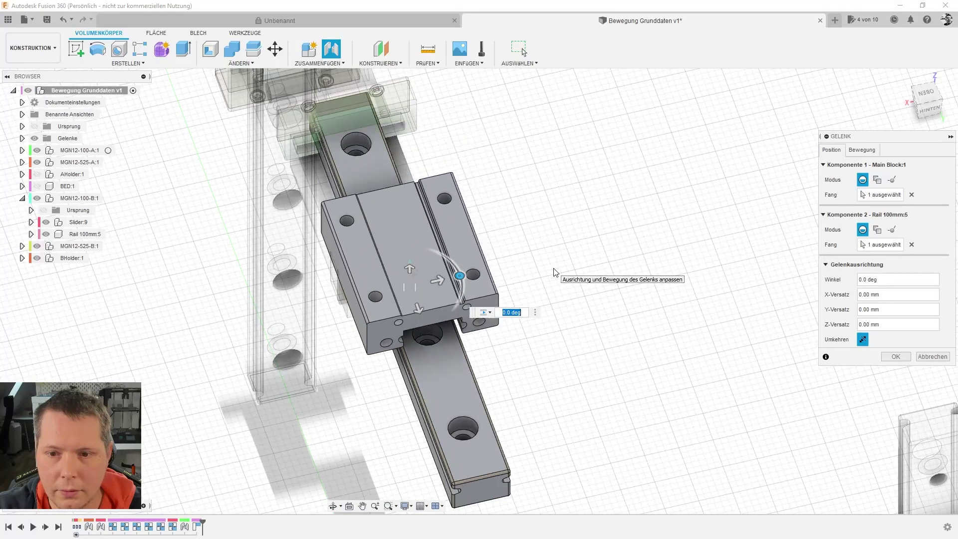
left_click(863, 150)
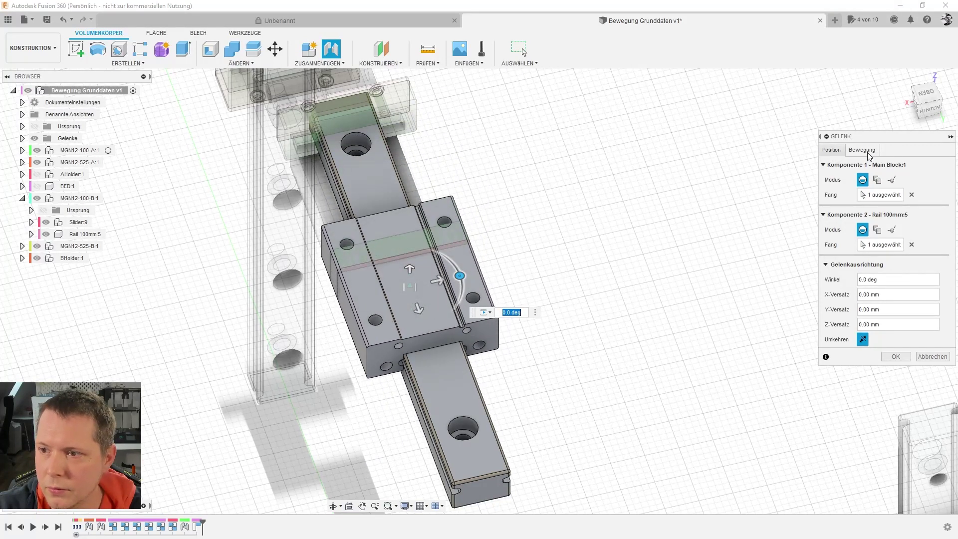
left_click(892, 197)
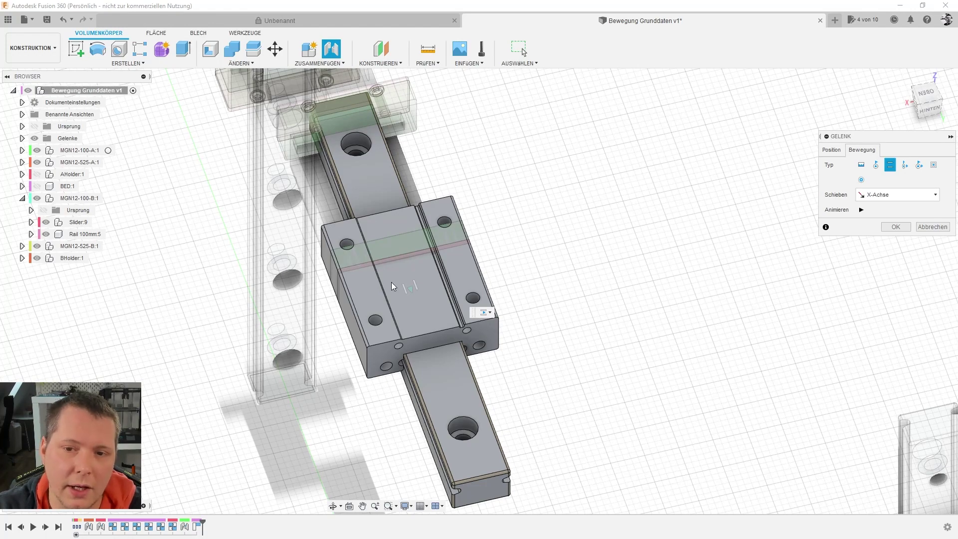
left_click(896, 226)
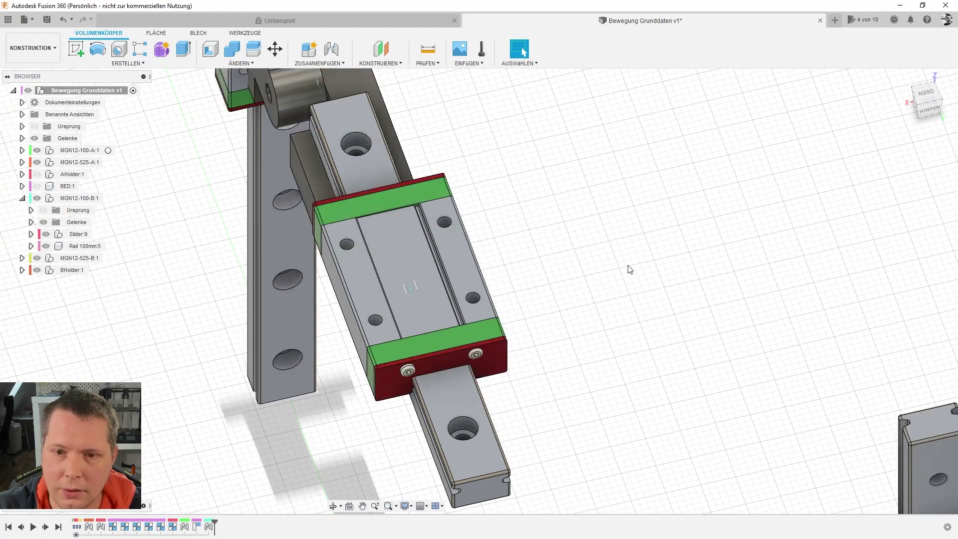
- Slide the second carriage along Rail 100mm:5 to -20.00 mm, orbiting to check the motion
scroll(498, 298, "down", 3)
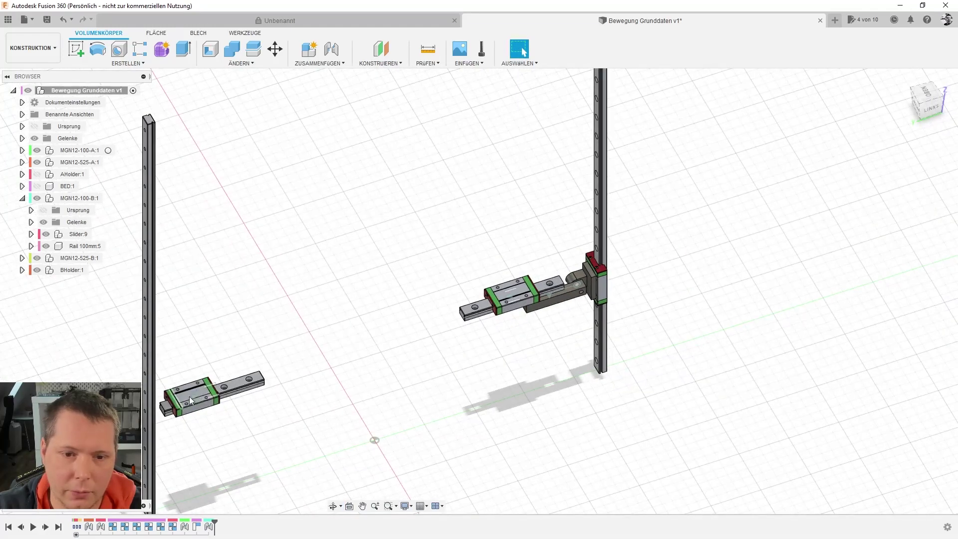
mouse_move(193, 396)
left_mouse_down()
mouse_move(218, 390)
mouse_move(202, 398)
left_mouse_up()
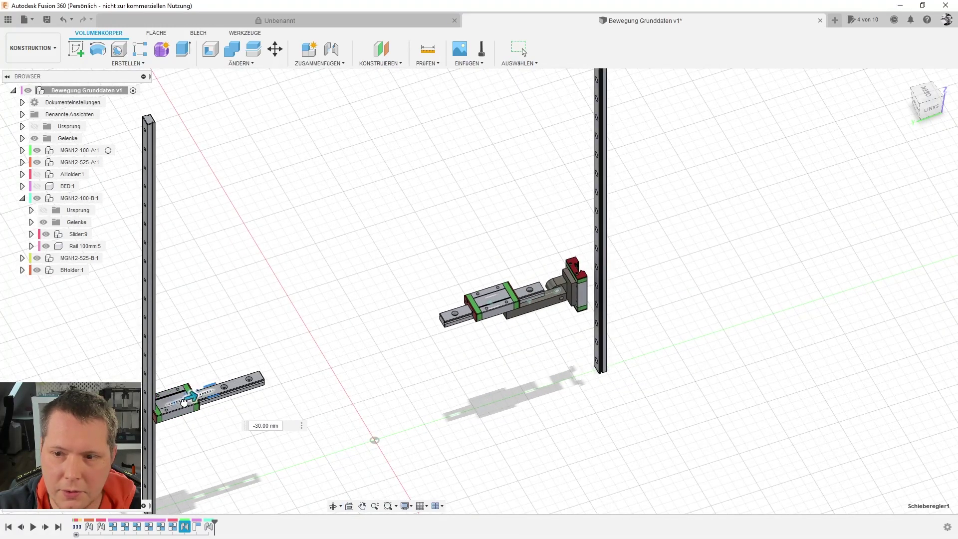
middle_click_drag(202, 397, 300, 350, "shift")
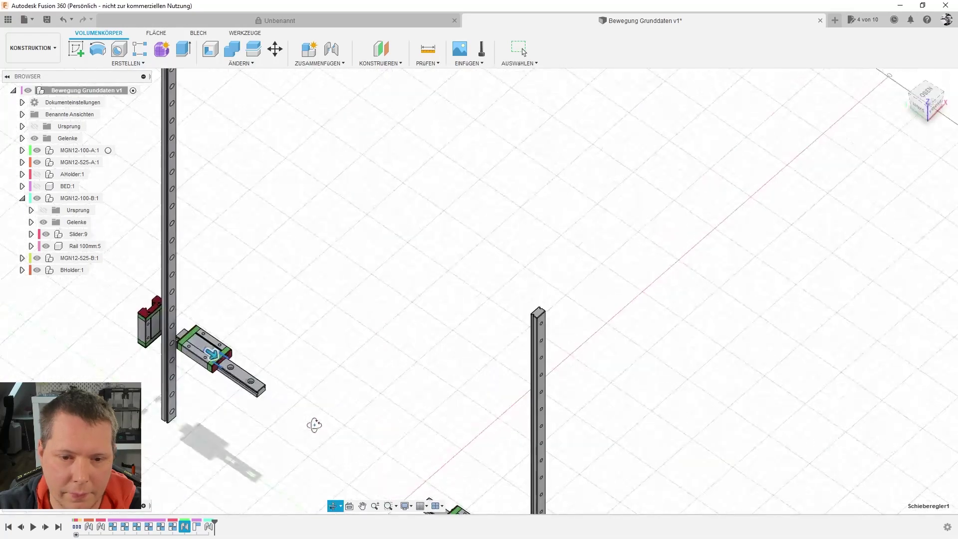
mouse_move(374, 454)
middle_mouse_down("shift")
mouse_move(324, 453)
mouse_move(369, 421)
middle_mouse_up("shift")
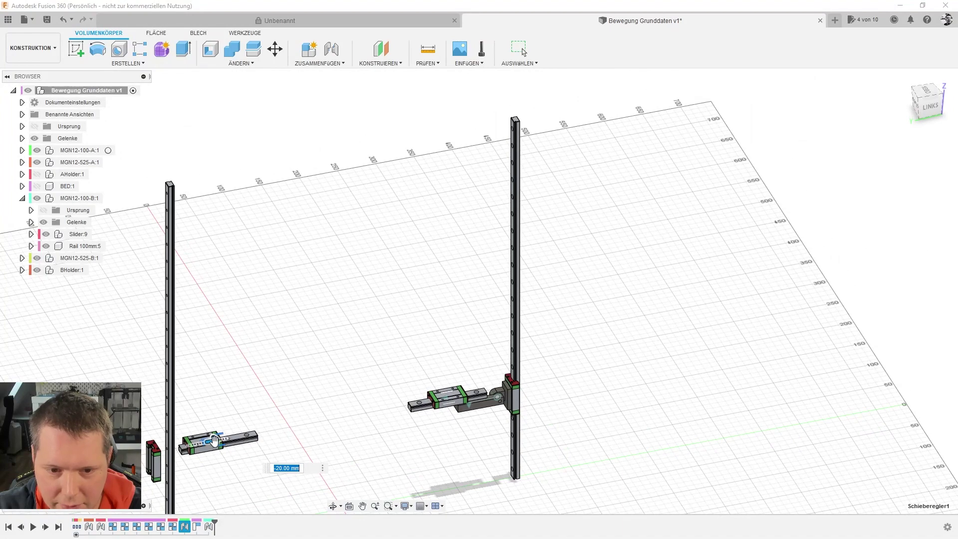
mouse_move(214, 440)
left_mouse_down()
mouse_move(205, 444)
mouse_move(214, 441)
left_mouse_up()
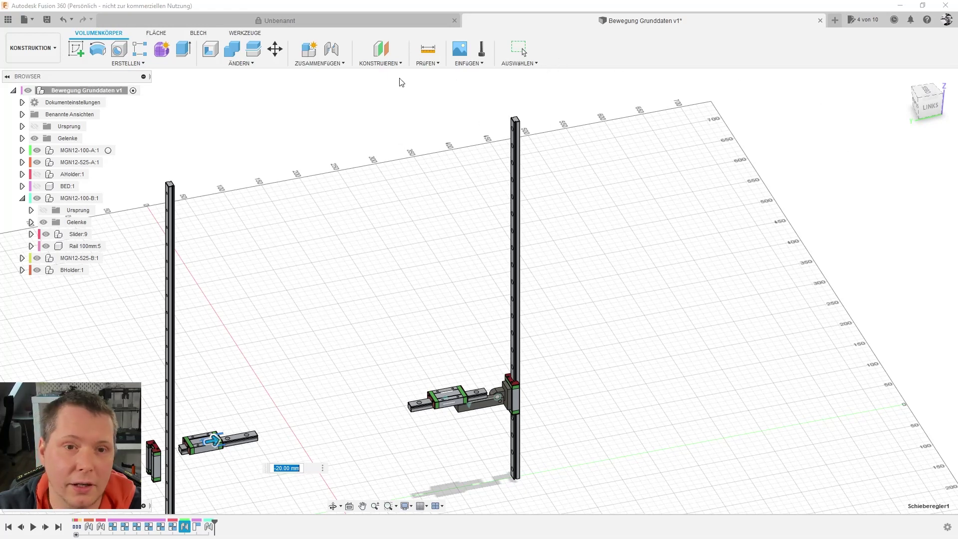
- Show the bed plate and holder again and end the slider-move mode
left_click(37, 174)
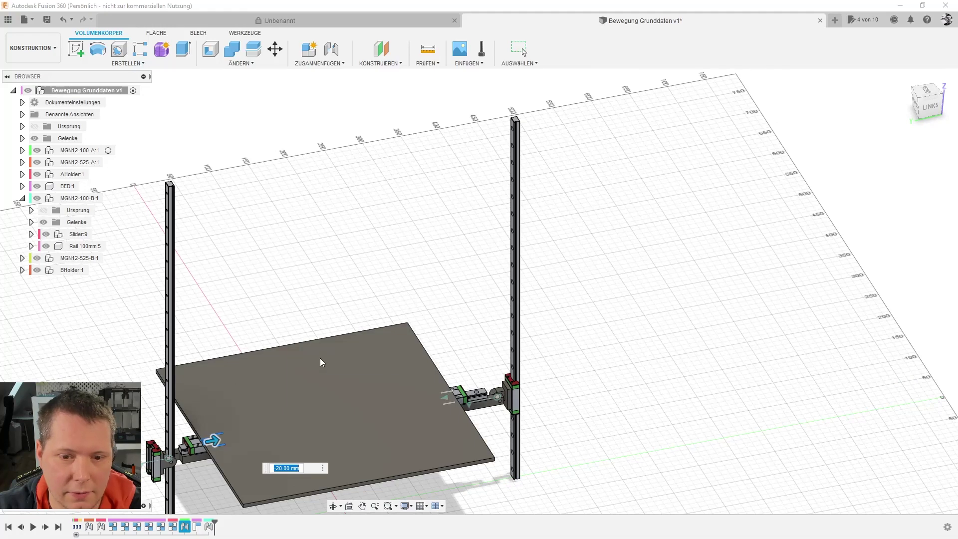
key("Escape")
scroll(299, 364, "down", 3)
scroll(287, 373, "up", 5)
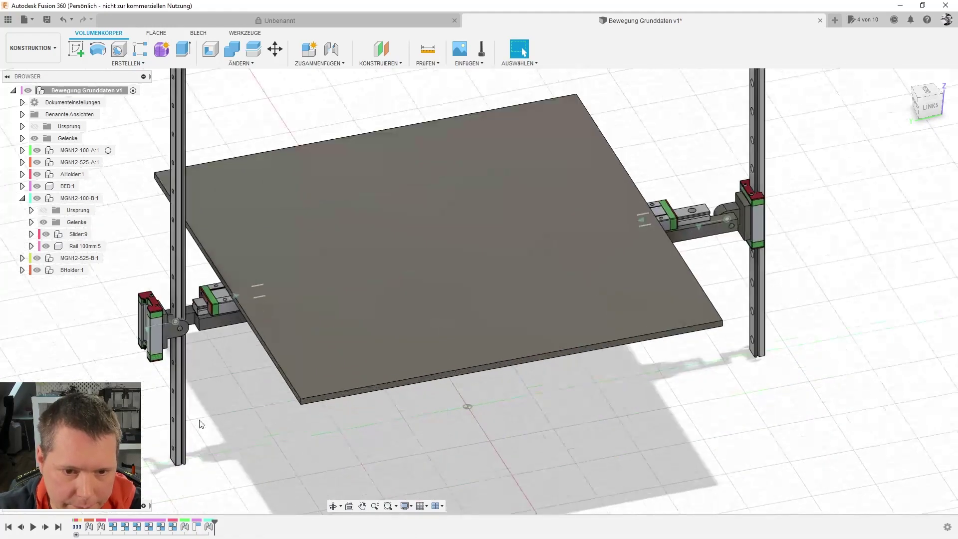
scroll(265, 363, "up", 4)
scroll(253, 346, "up", 3)
middle_click_drag(253, 346, 157, 345, "shift")
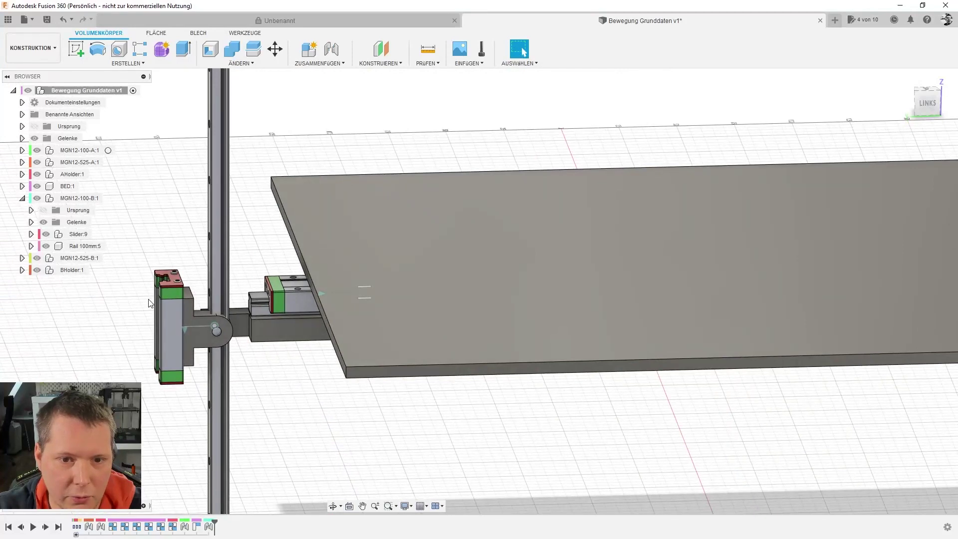
- Inspect the MGN12-525-A:1 rail, then open the ZUSAMMENFÜGEN assembly menu
left_click(68, 162)
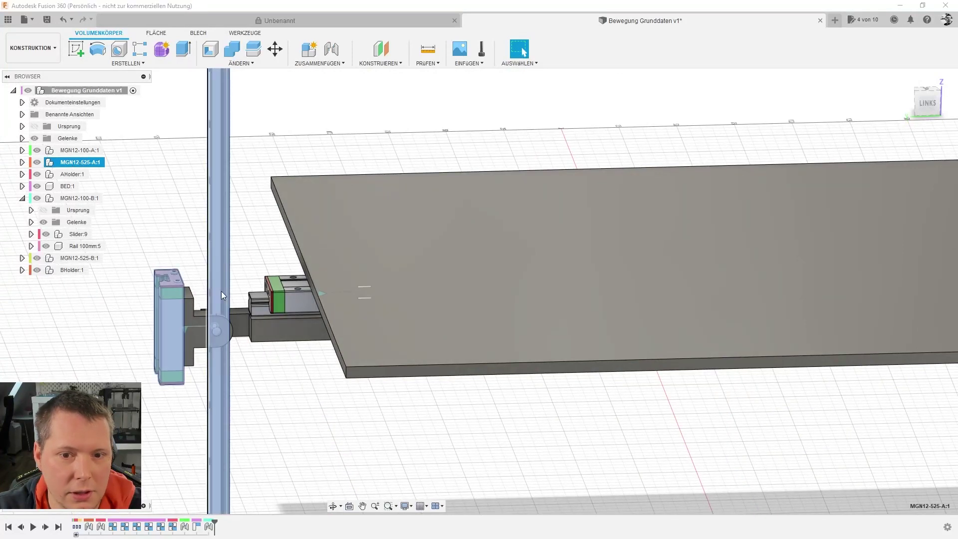
scroll(228, 290, "down", 5)
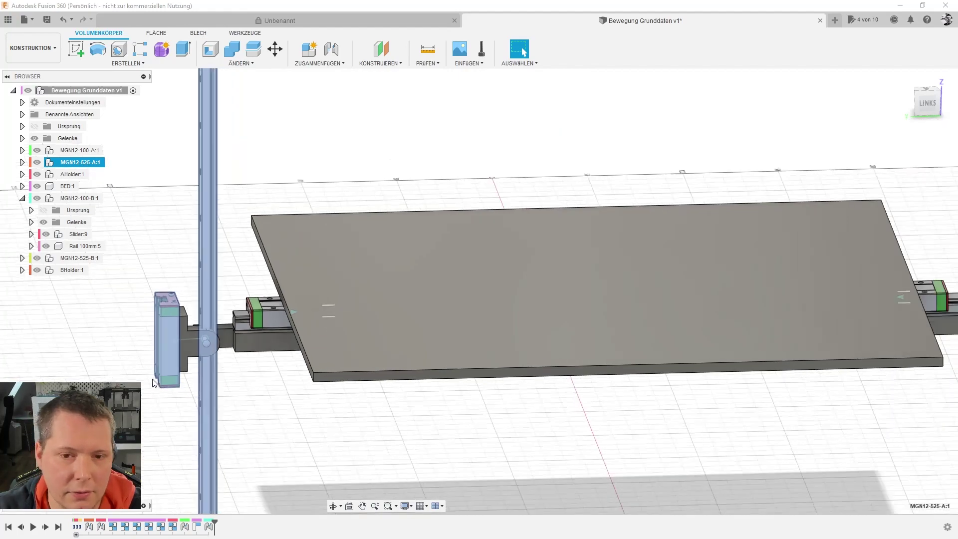
scroll(167, 378, "down", 1)
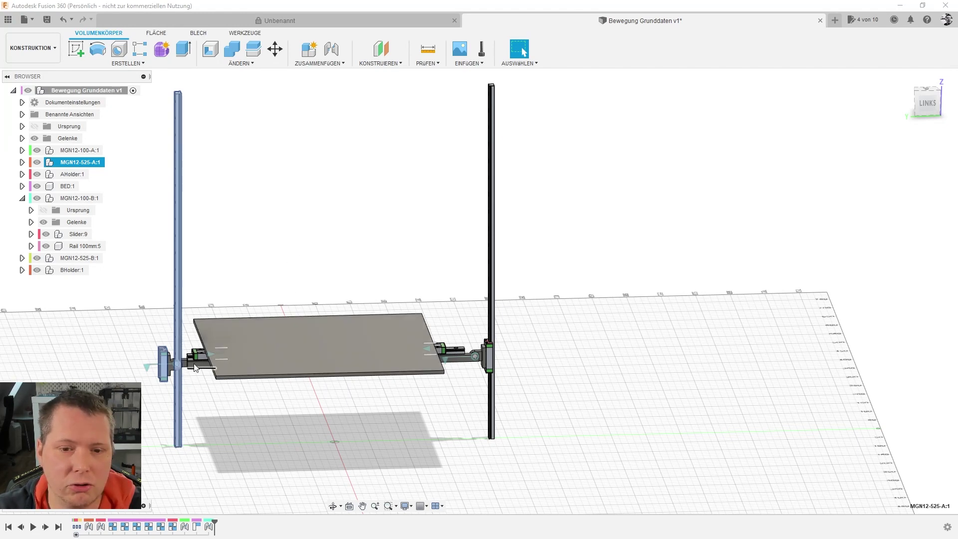
left_click(163, 205)
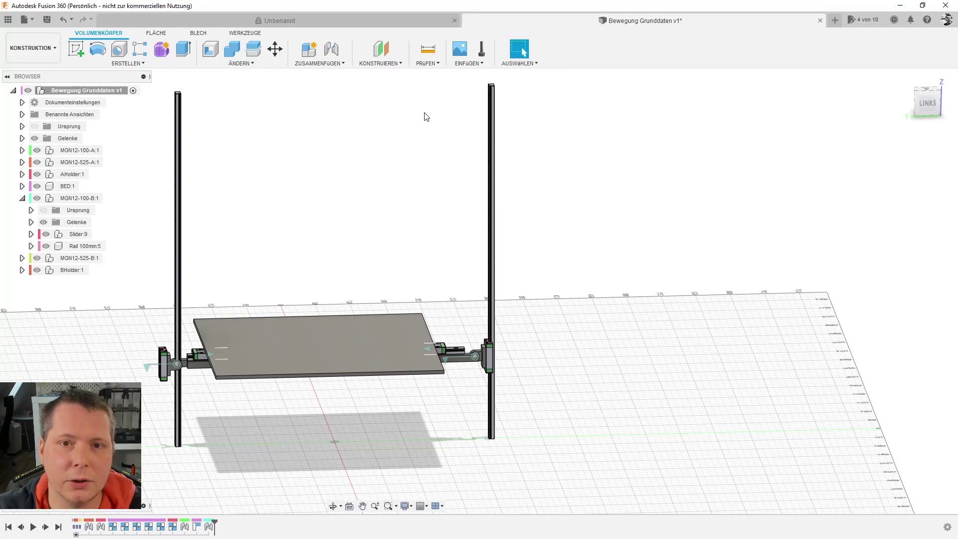
left_click(310, 63)
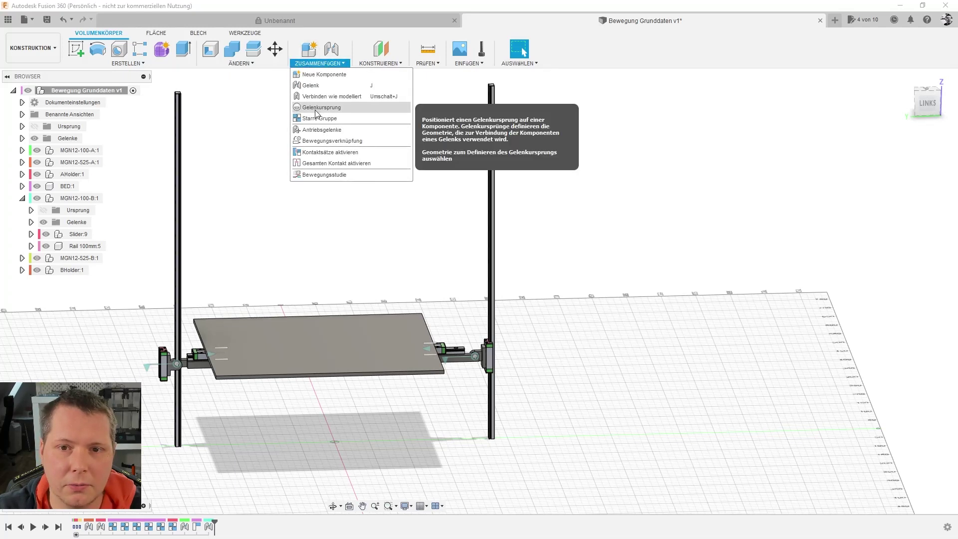
- Lock the left and right vertical rails into one rigid group
left_click(313, 119)
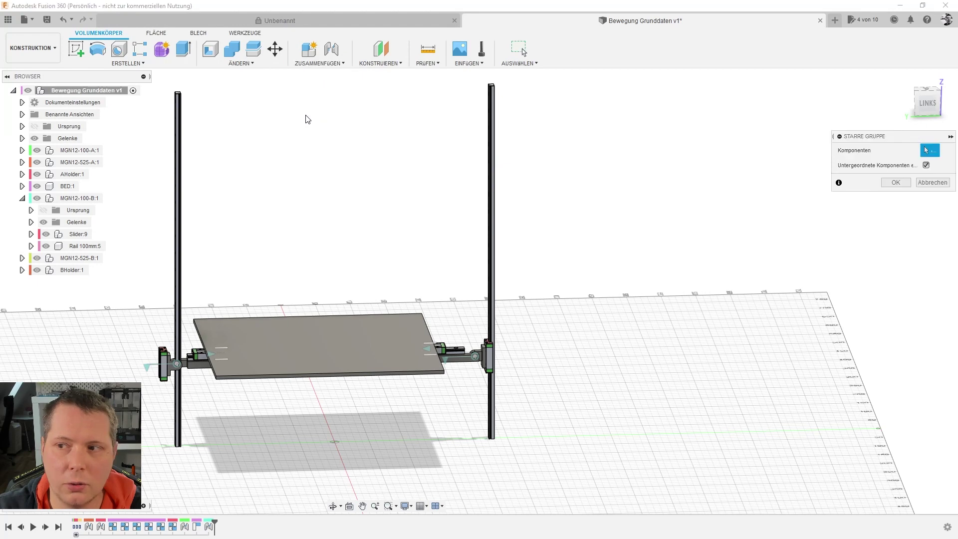
left_click_drag(874, 143, 775, 137)
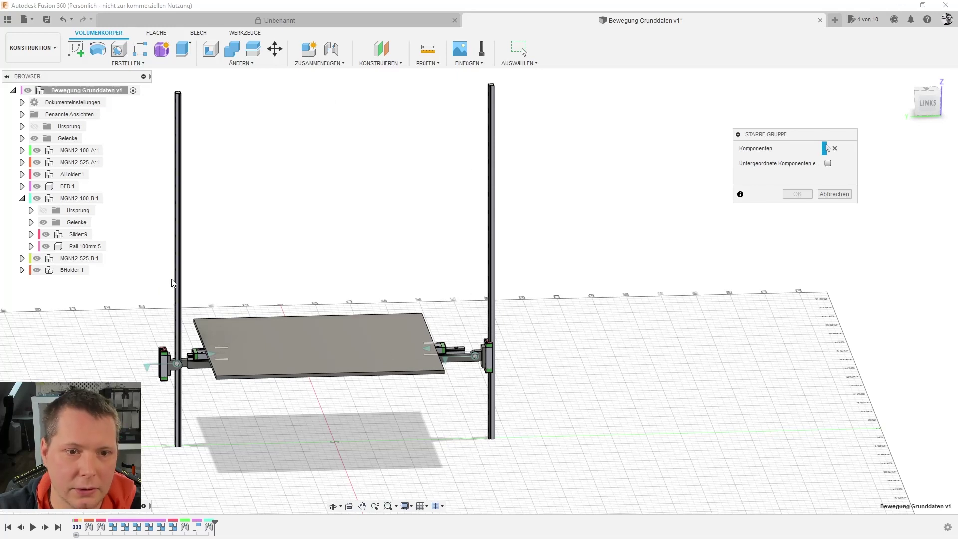
left_click(177, 250)
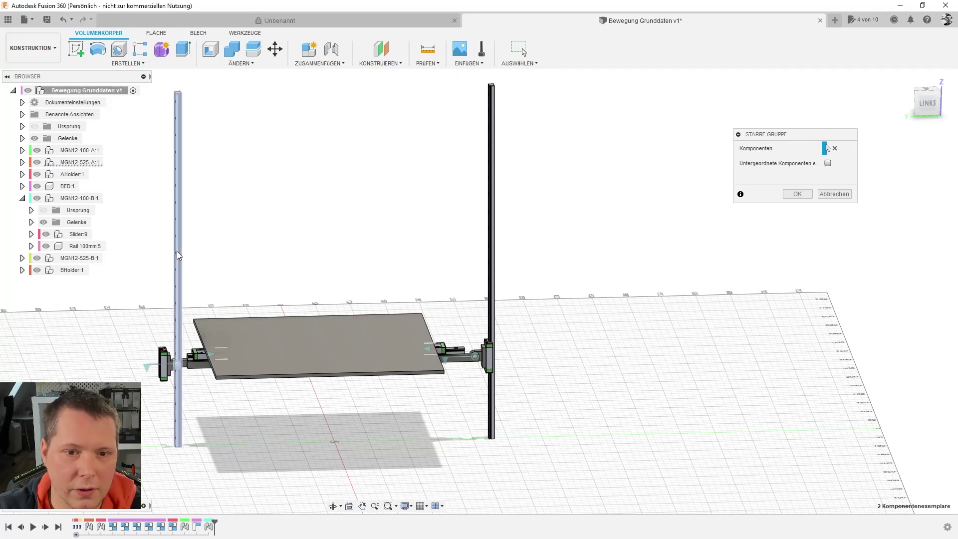
left_click(489, 193)
left_click(796, 194)
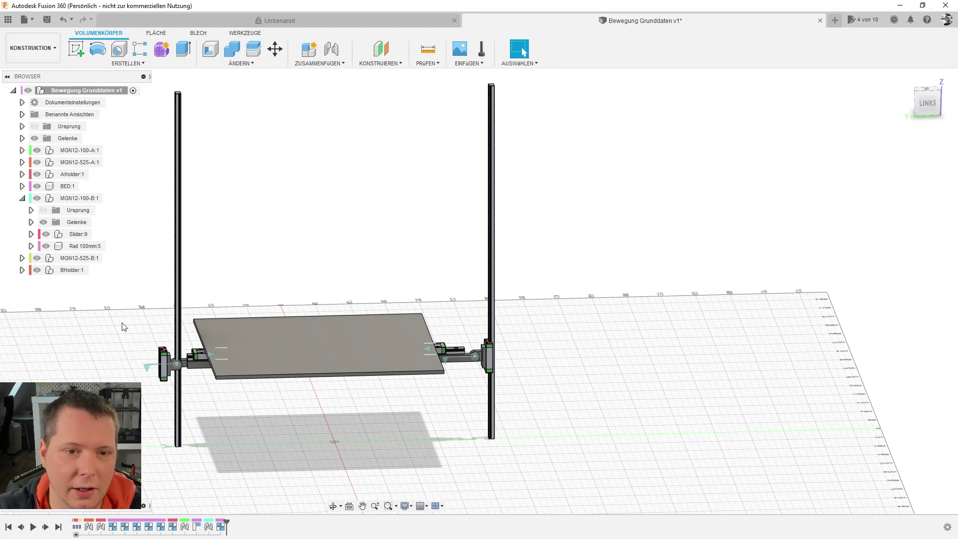
- Collapse MGN12-100-B:1 and Slider:5, expand MGN12-525-A:1, and reopen the assembly menu
left_click(22, 198)
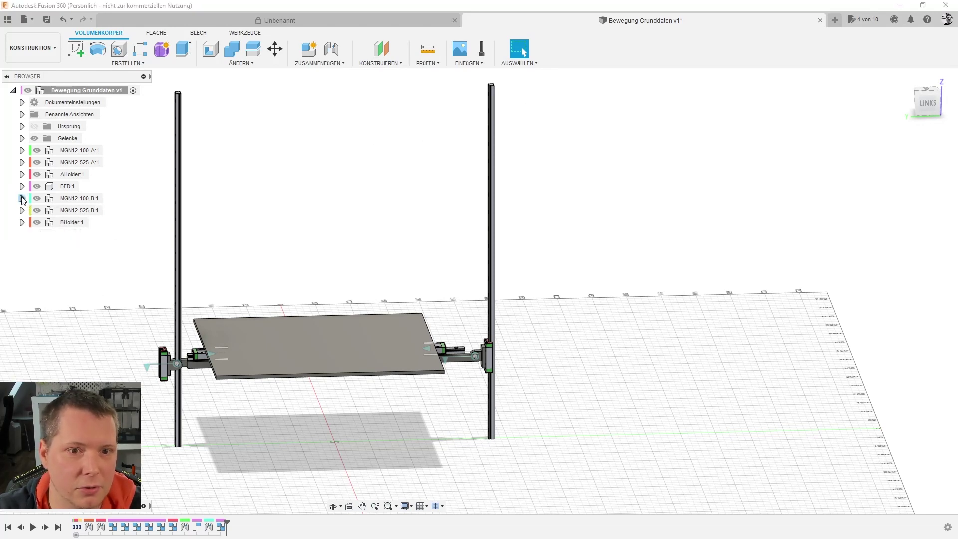
left_click(22, 162)
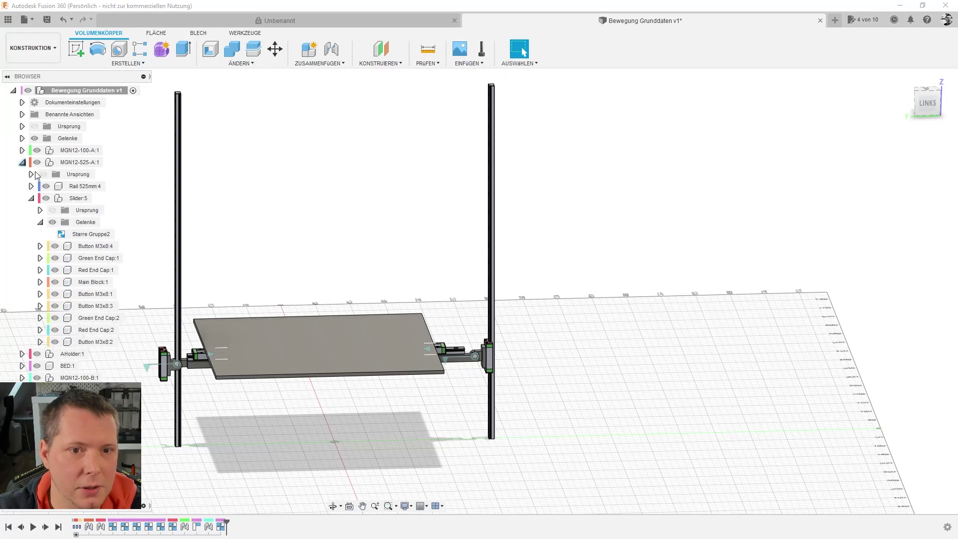
left_click(32, 199)
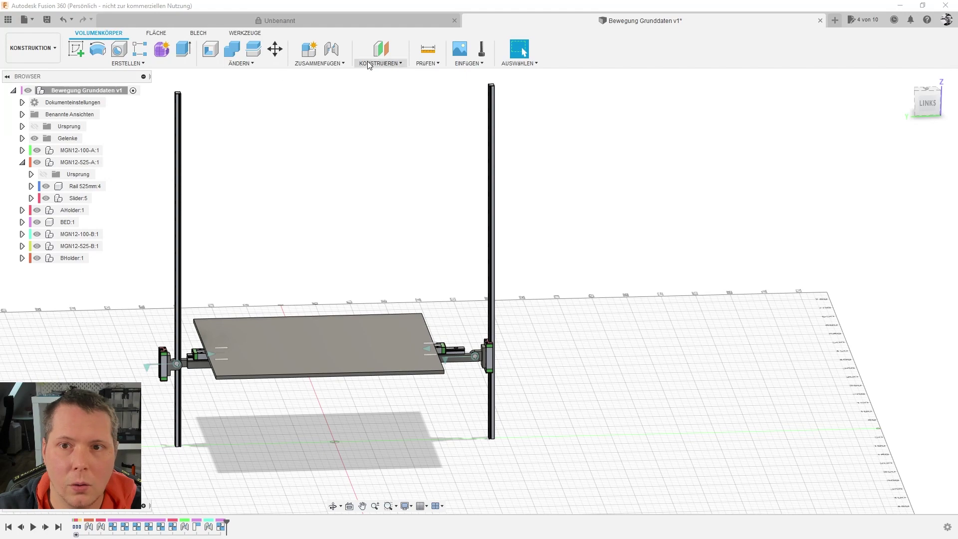
left_click(319, 63)
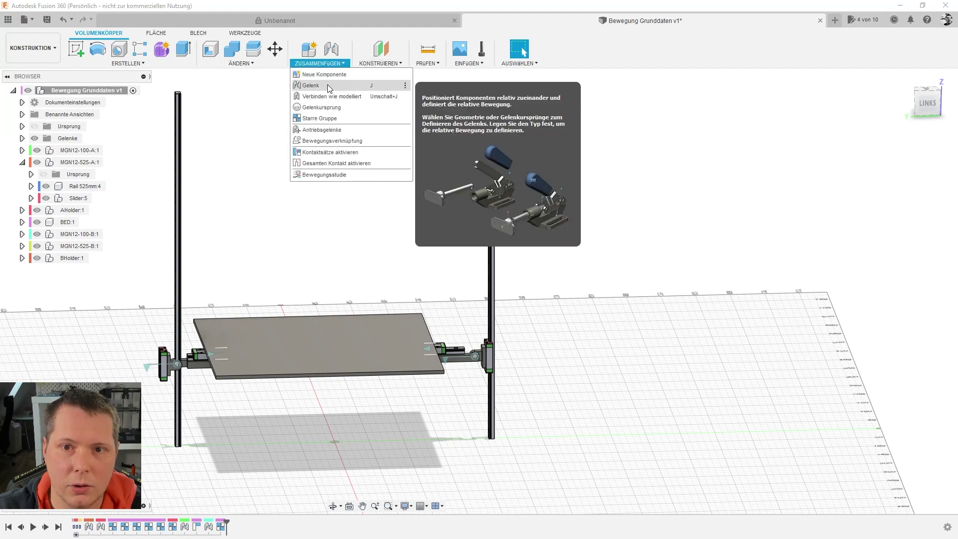
- Start a joint from the left carriage's Main Block:1 to the vertical Rail 525mm:4
left_click(327, 85)
middle_click_drag(349, 249, 257, 429, "shift")
scroll(257, 429, "up", 5)
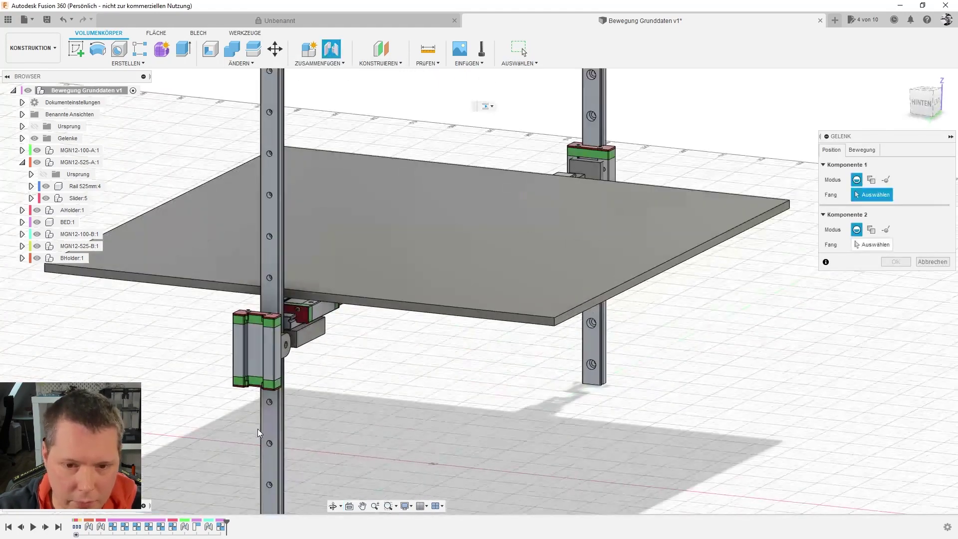
left_click(256, 357)
middle_click_drag(345, 388, 231, 394, "shift")
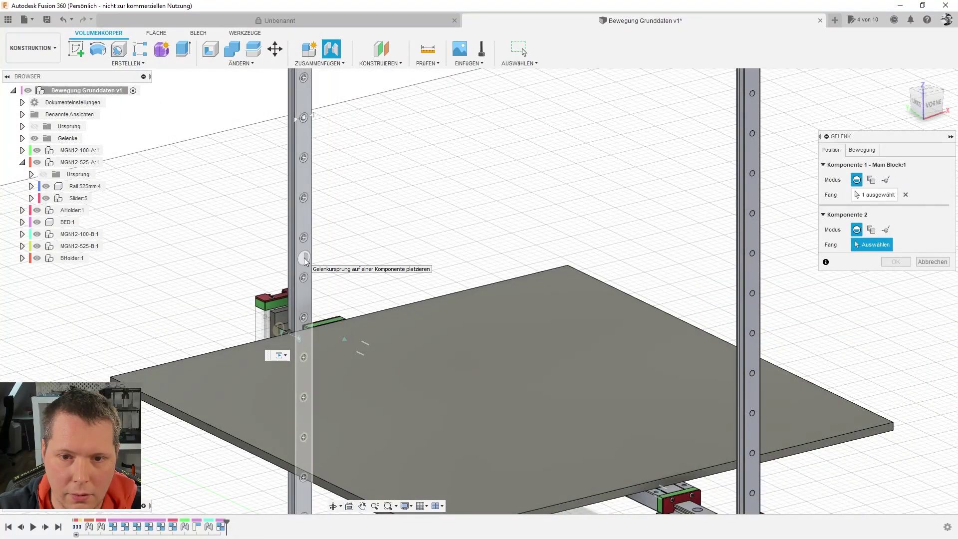
left_click(305, 259)
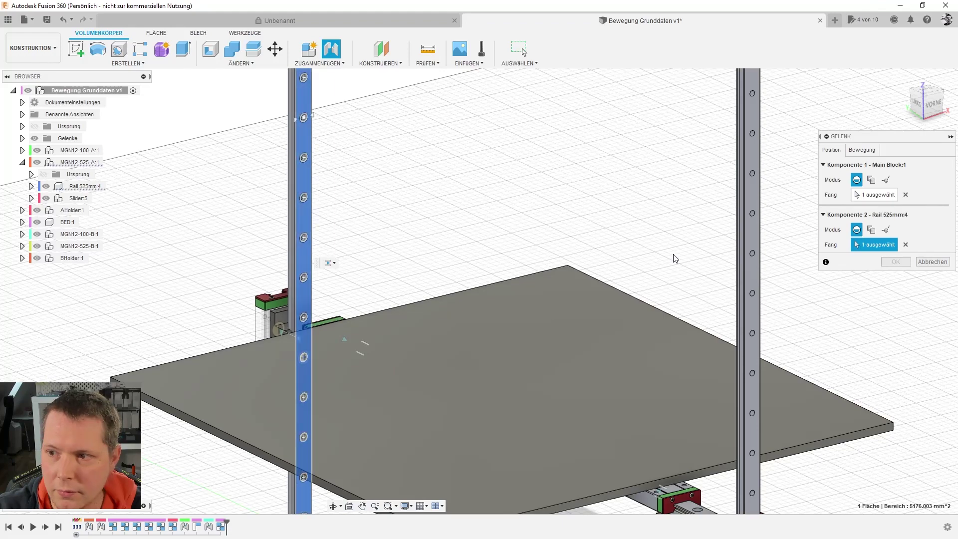
middle_click_drag(573, 262, 365, 297, "shift")
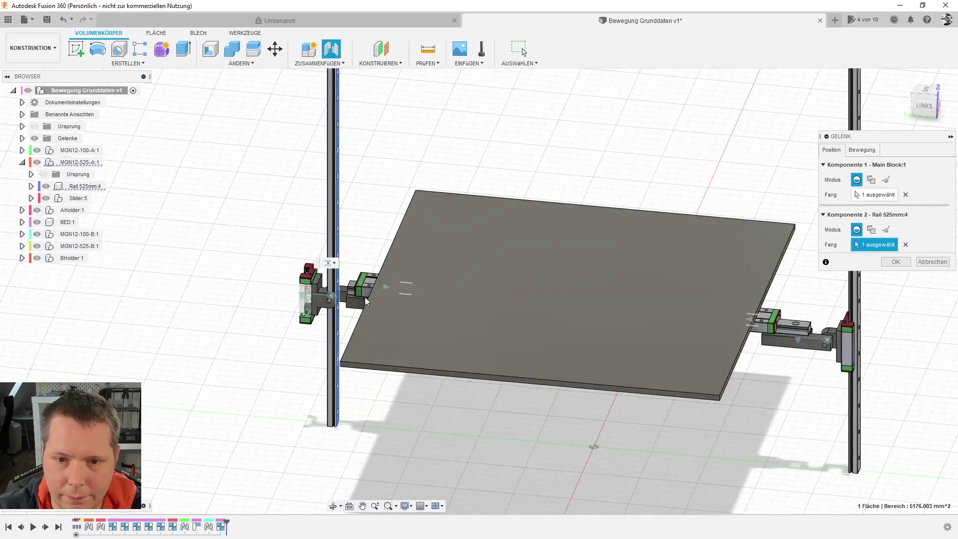
scroll(289, 315, "up", 5)
scroll(406, 240, "down", 1)
scroll(406, 240, "down", 3)
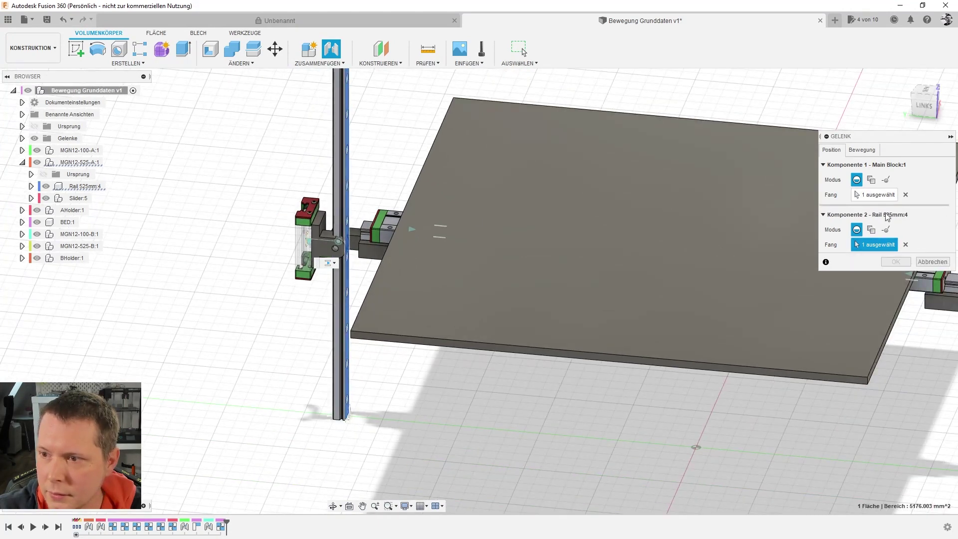
- Re-snap the joint to a hole on Rail 525mm:4 and make it an X-axis slider
left_click(861, 150)
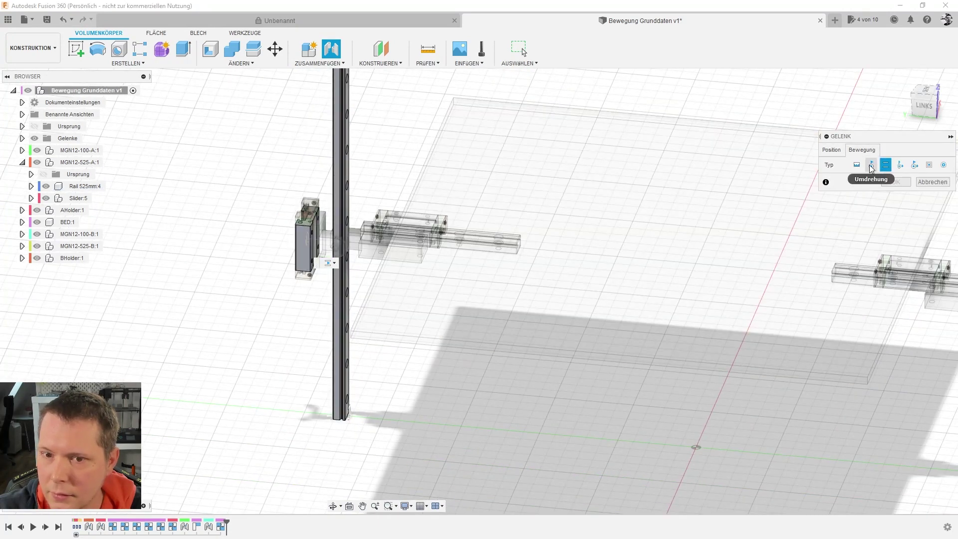
scroll(255, 255, "up", 4)
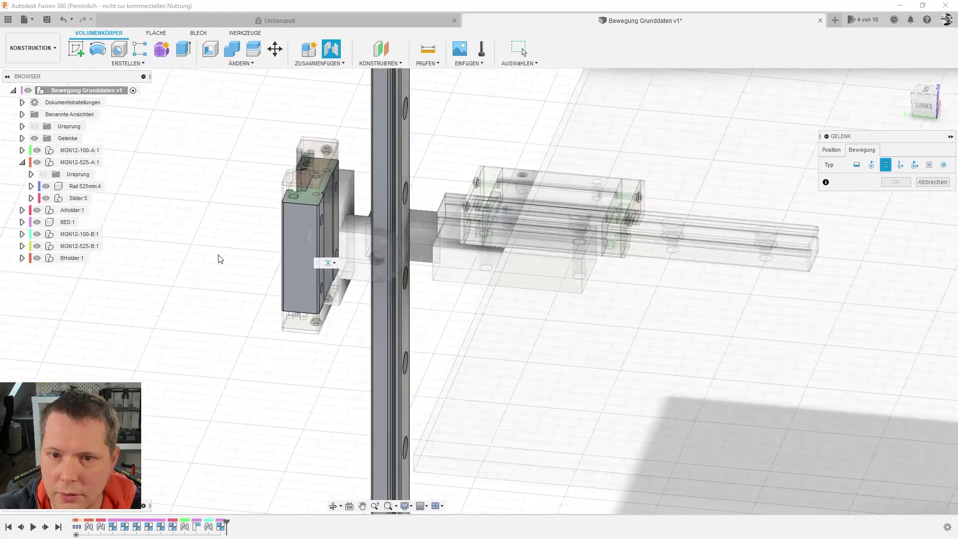
middle_click_drag(219, 258, 390, 250, "shift")
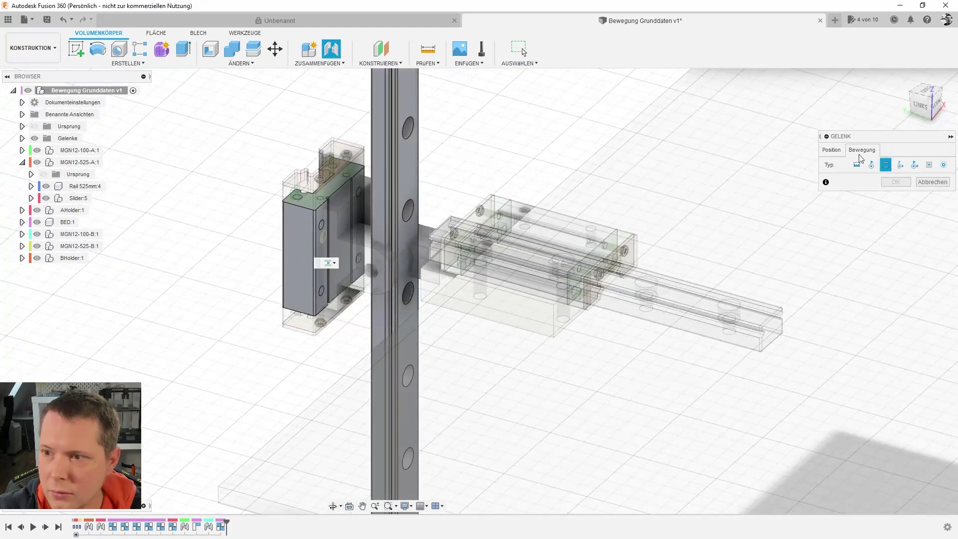
left_click(830, 150)
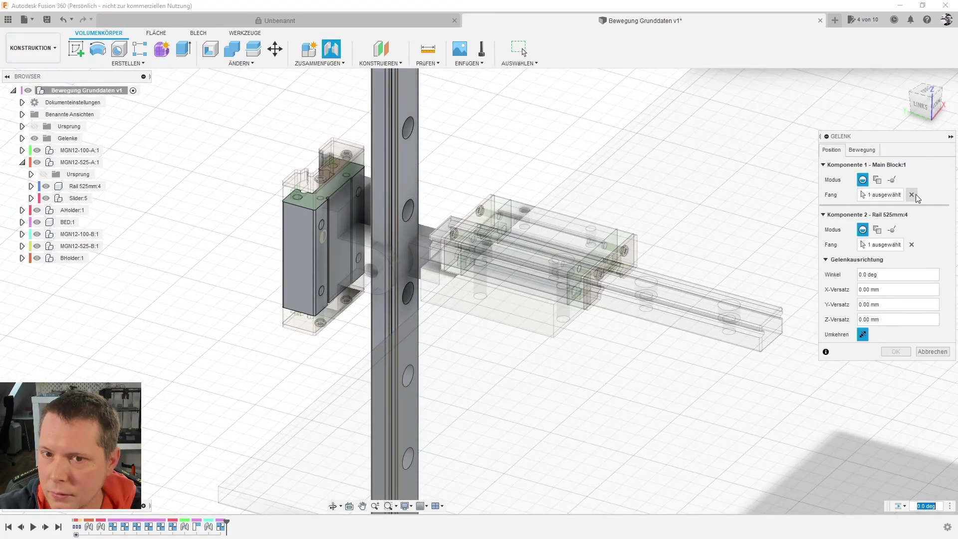
left_click(911, 244)
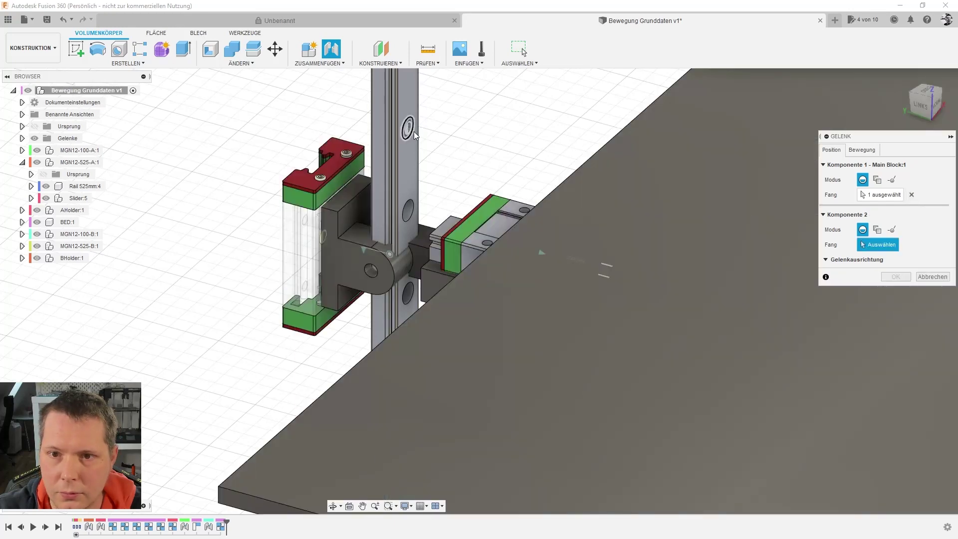
left_click(414, 131)
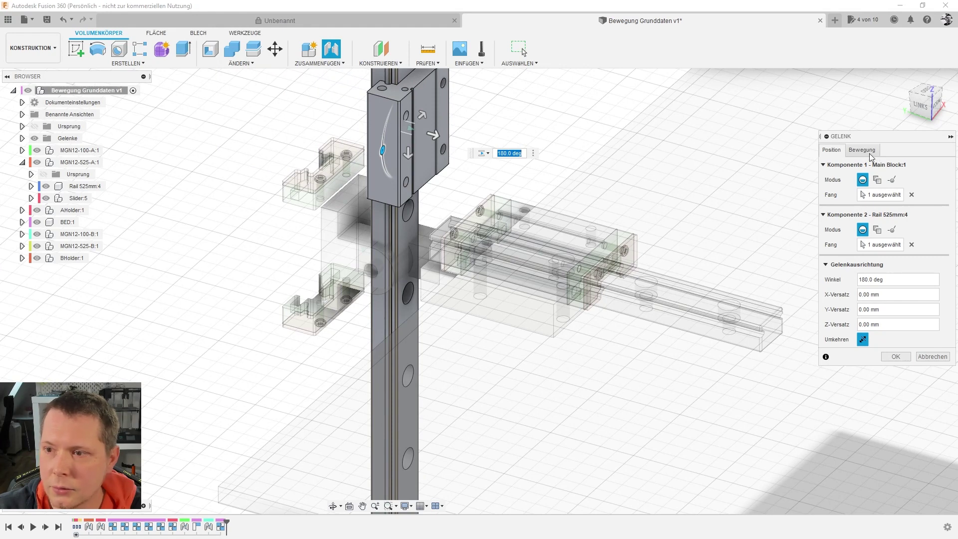
left_click(870, 151)
left_click(877, 196)
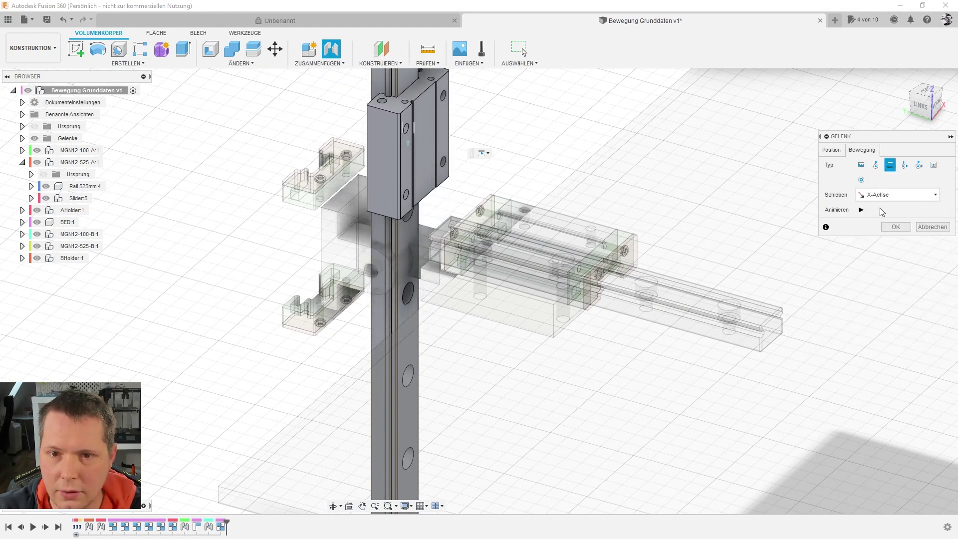
left_click(894, 227)
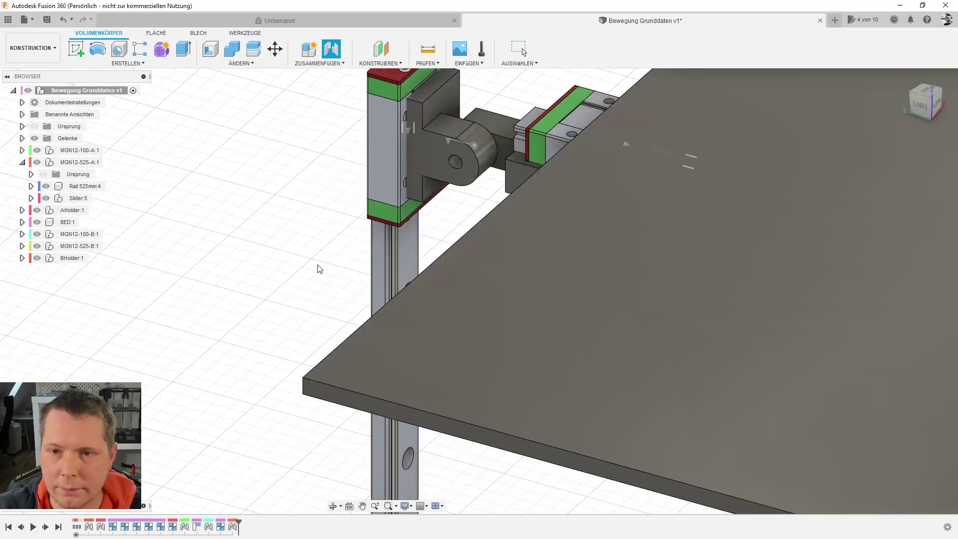
scroll(320, 269, "down", 2)
scroll(321, 272, "down", 5)
scroll(349, 277, "down", 3)
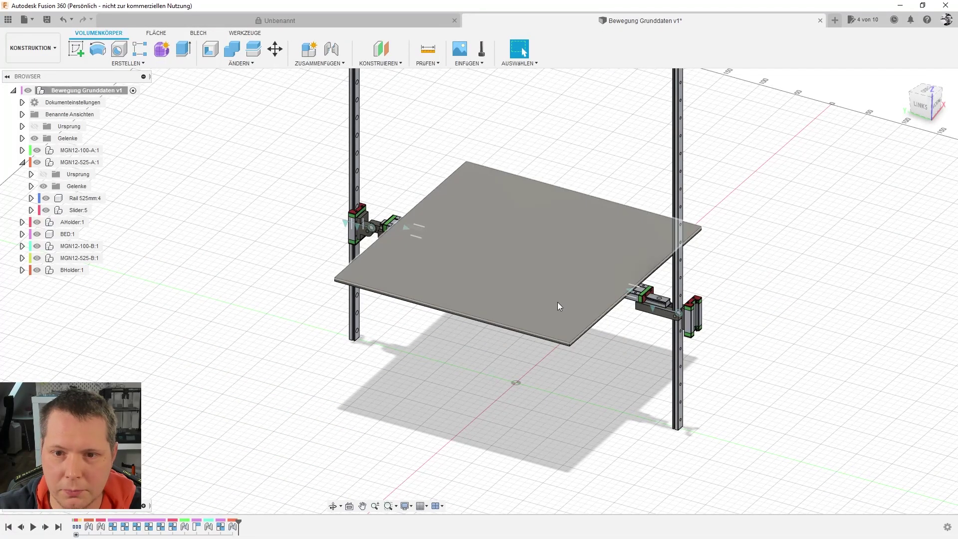
scroll(787, 329, "up", 3)
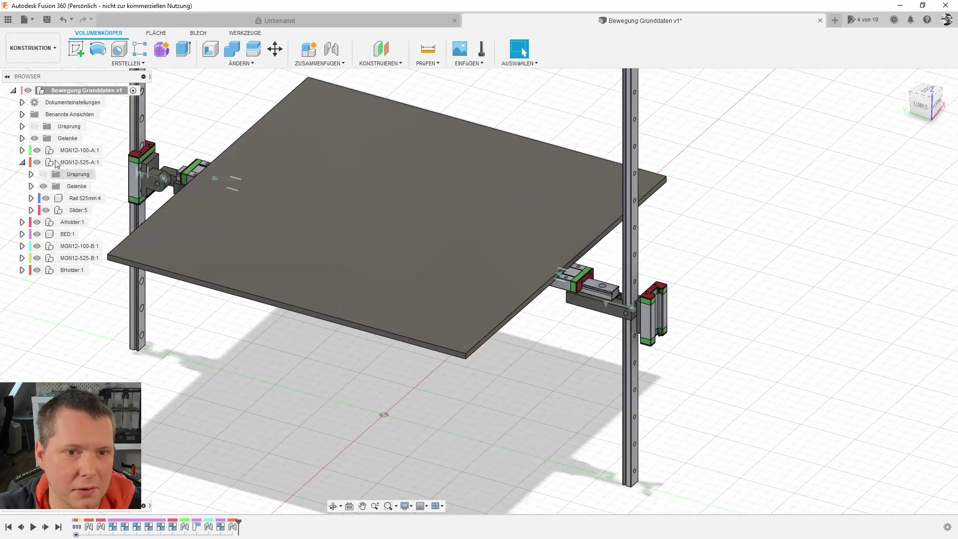
- Expand MGN12-525-B:1 and start a joint from Main Block:1 to Rail 525mm:5
left_click(22, 162)
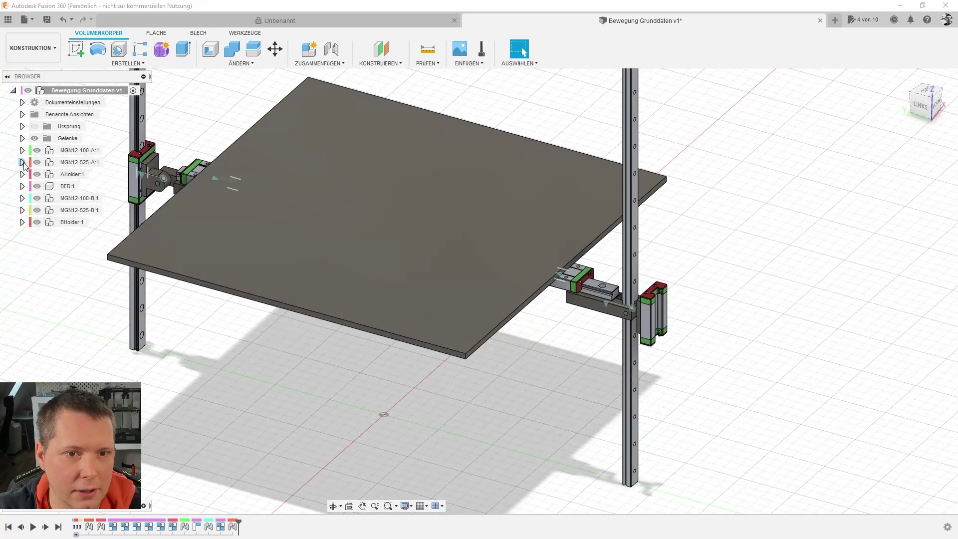
left_click(22, 210)
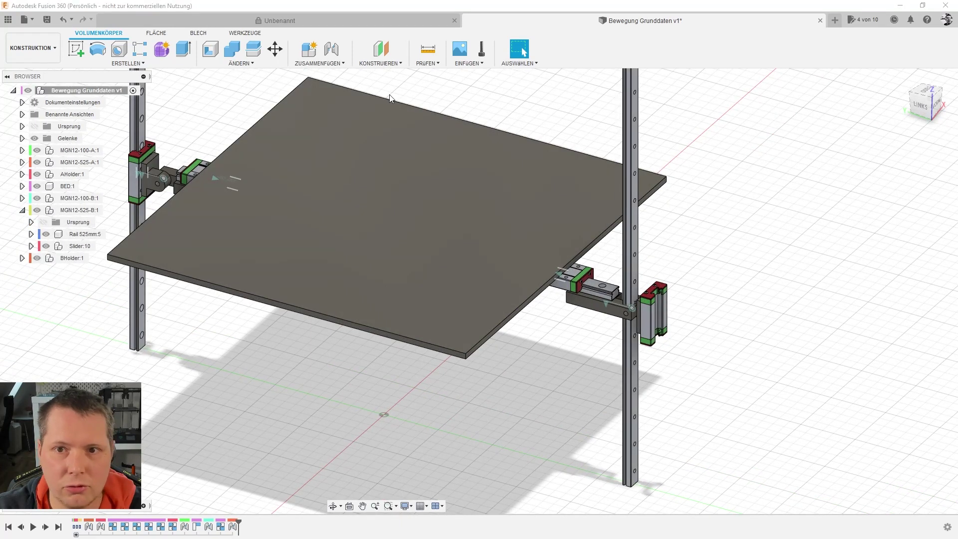
left_click(321, 65)
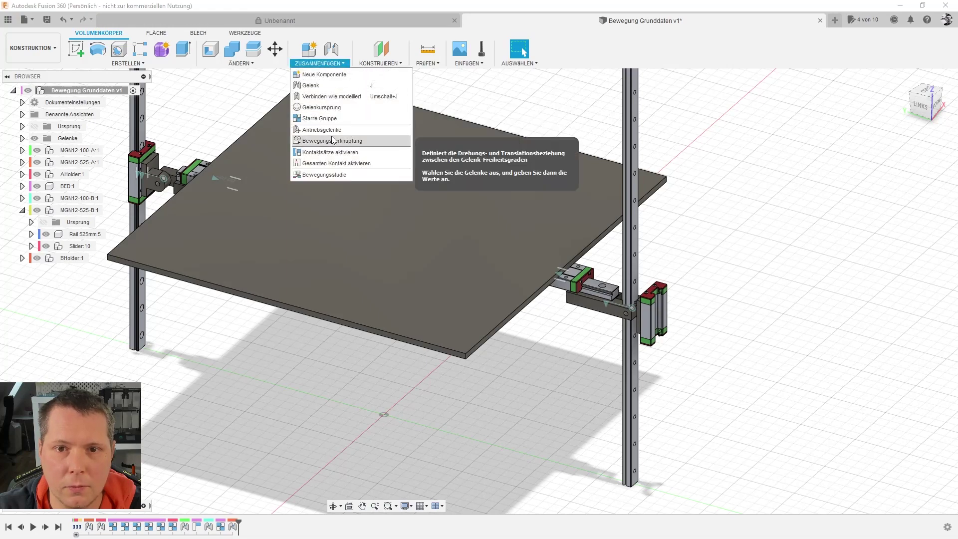
left_click(333, 91)
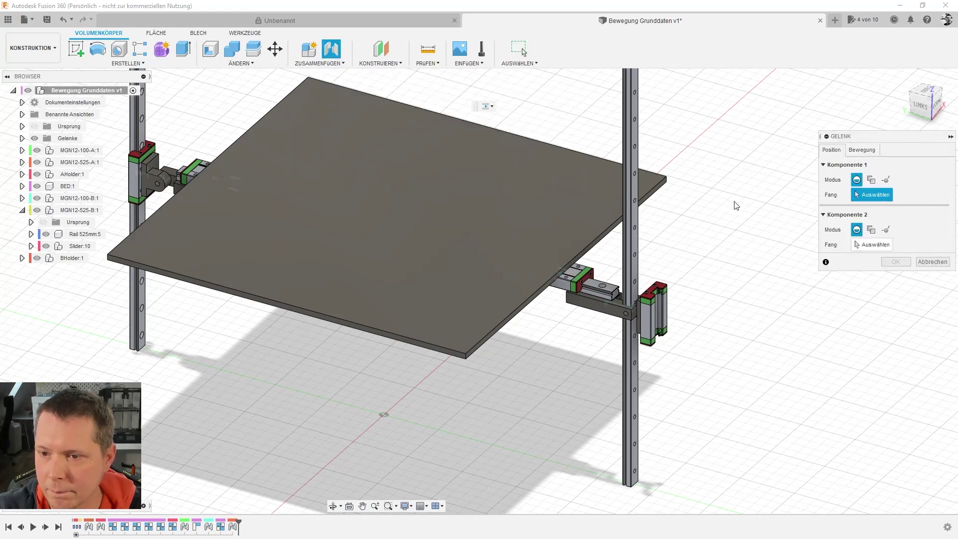
middle_click_drag(735, 205, 565, 276, "shift")
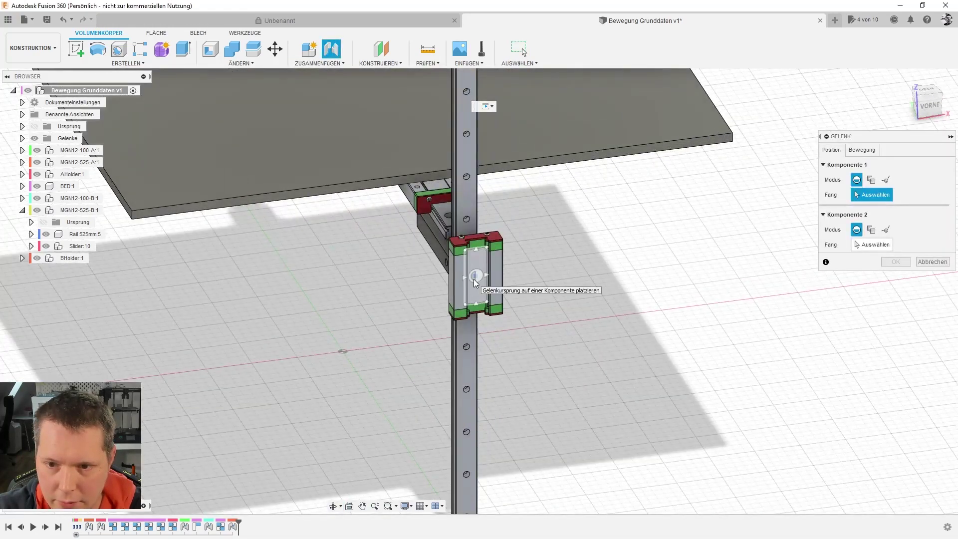
left_click(475, 280)
middle_click_drag(614, 235, 733, 230, "shift")
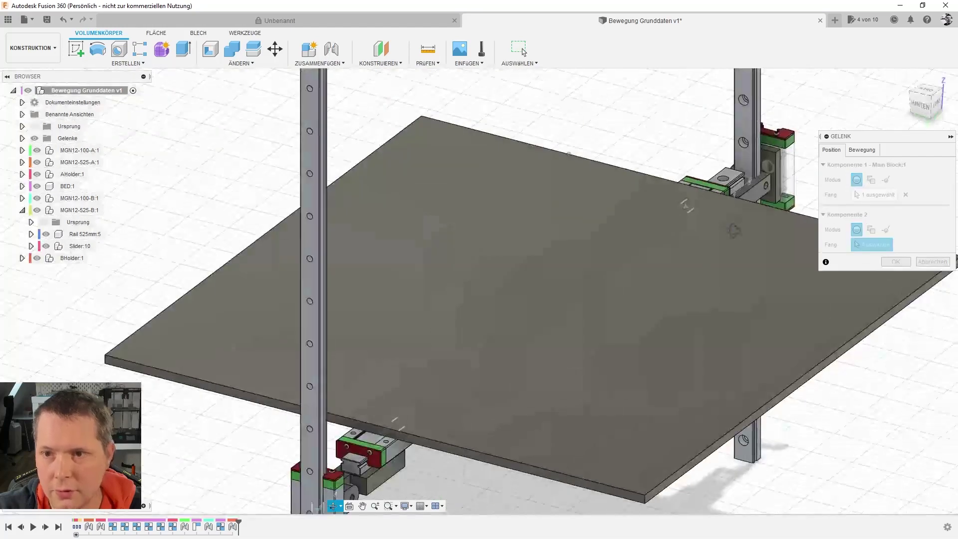
left_click(744, 142)
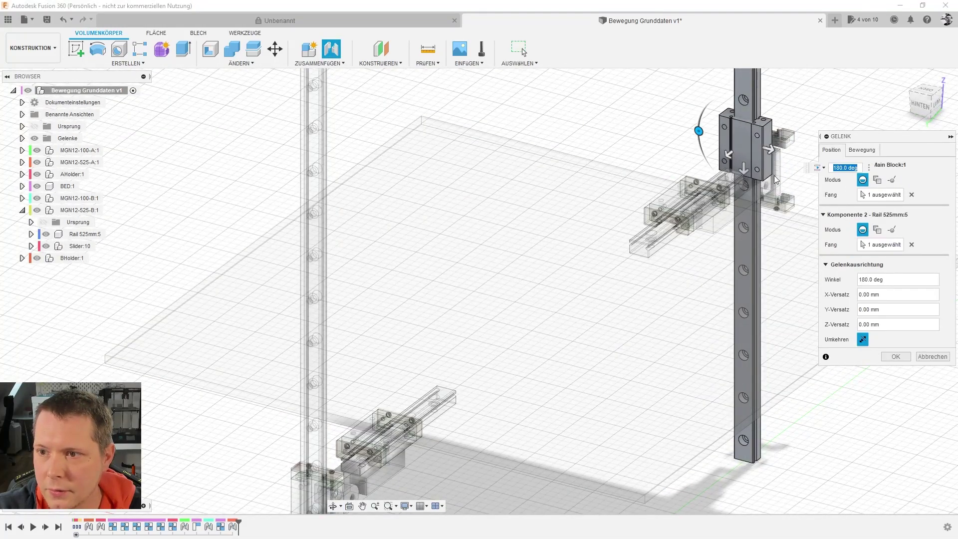
- Set the joint to slide along the X axis and create it
middle_click_drag(824, 101, 876, 172, "shift")
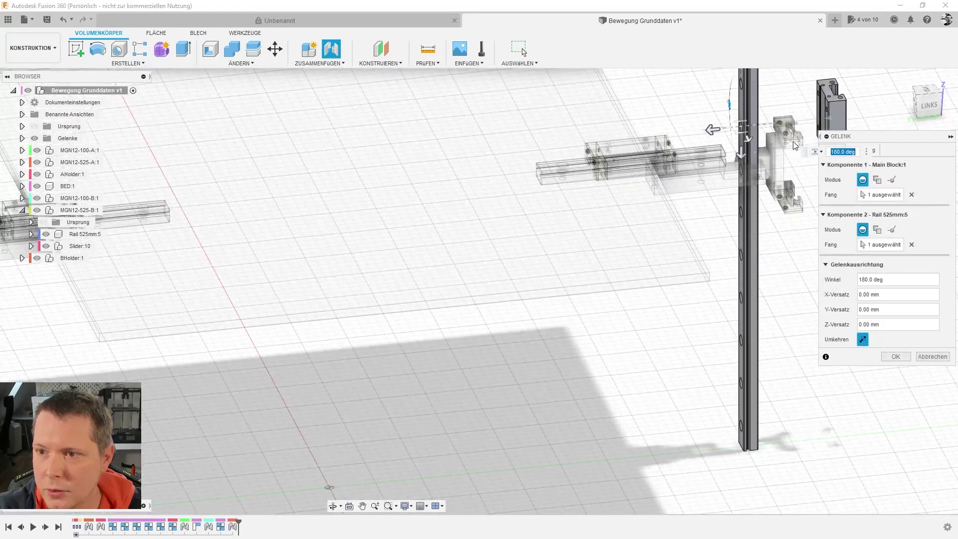
left_click(862, 150)
left_click(893, 195)
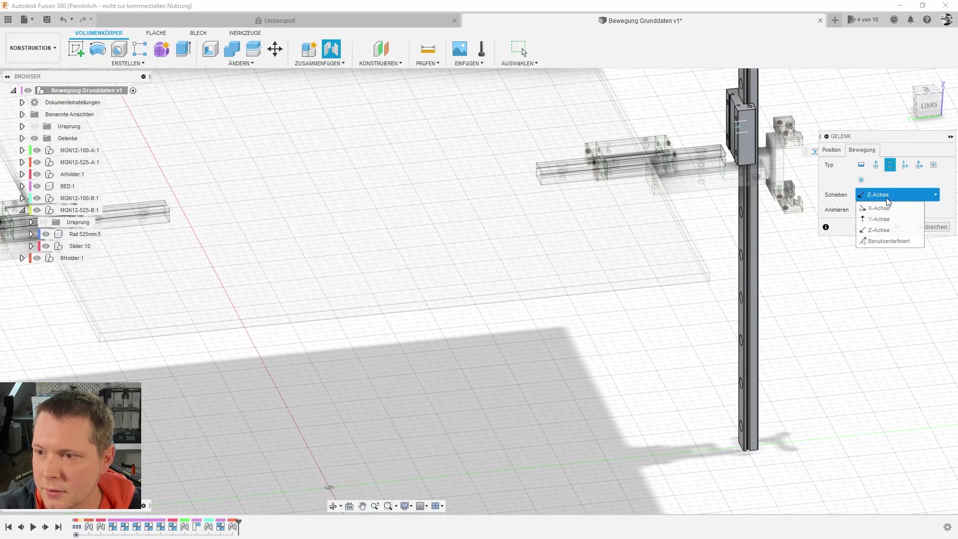
left_click(898, 195)
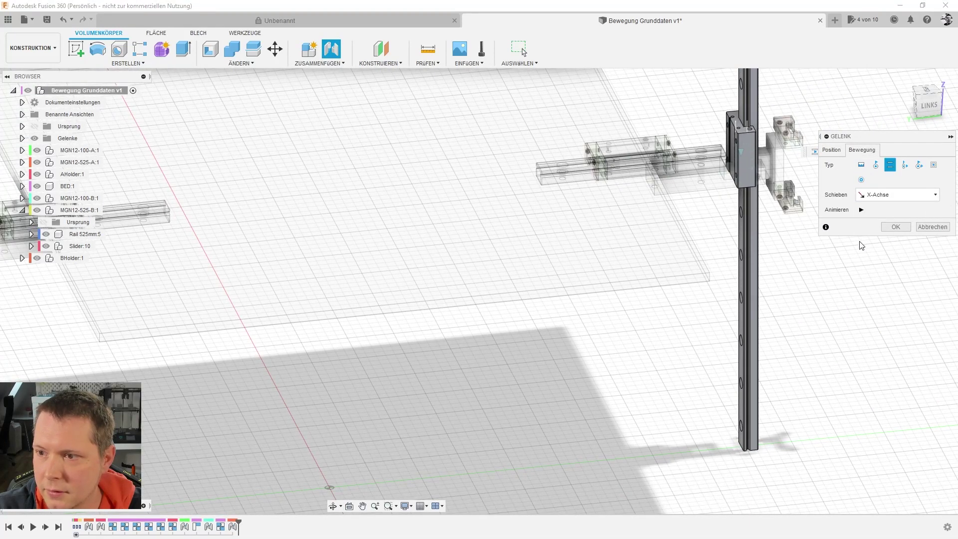
left_click(895, 227)
scroll(740, 306, "down", 3)
- Slide the right carriage down its rail, then move the left carriage to level the bed at -30 mm
scroll(707, 311, "down", 2)
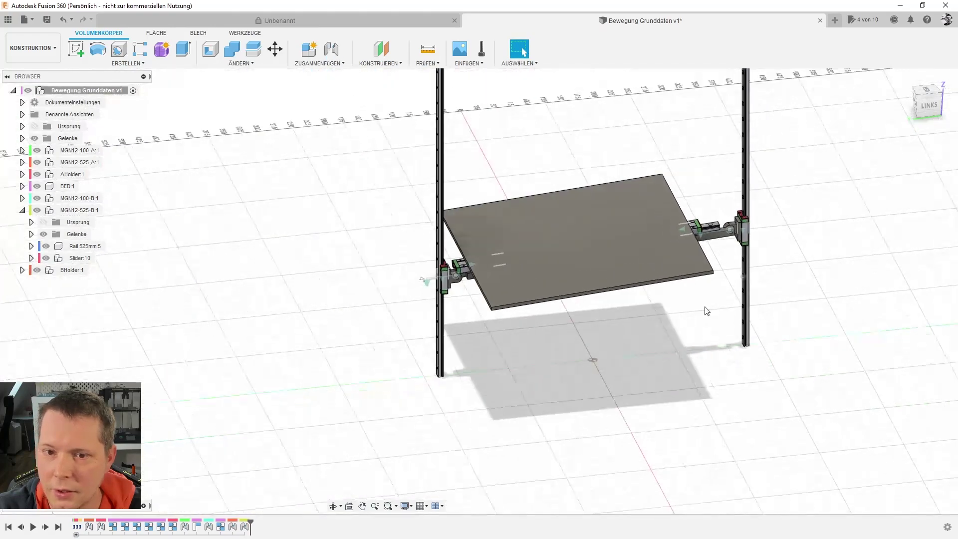
middle_click_drag(604, 340, 597, 327, "shift")
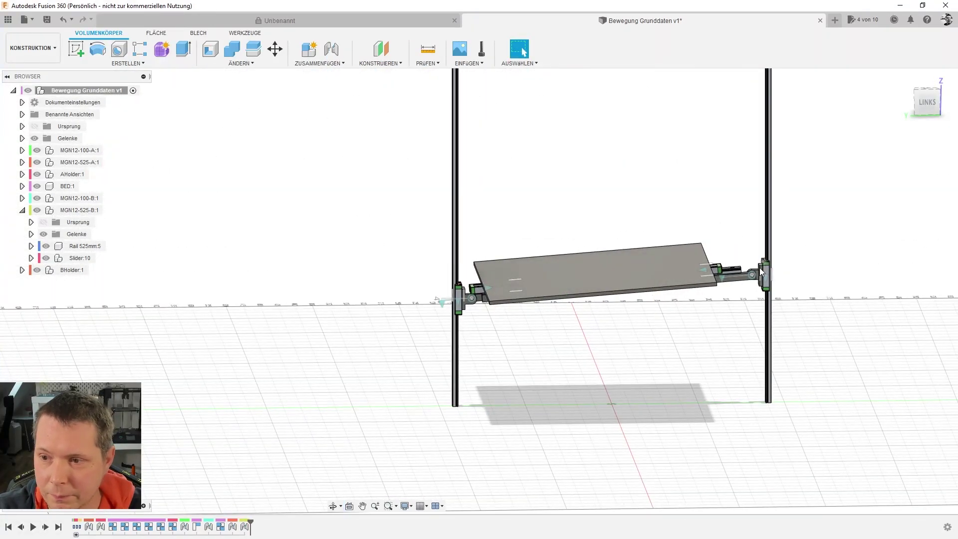
scroll(760, 272, "up", 4)
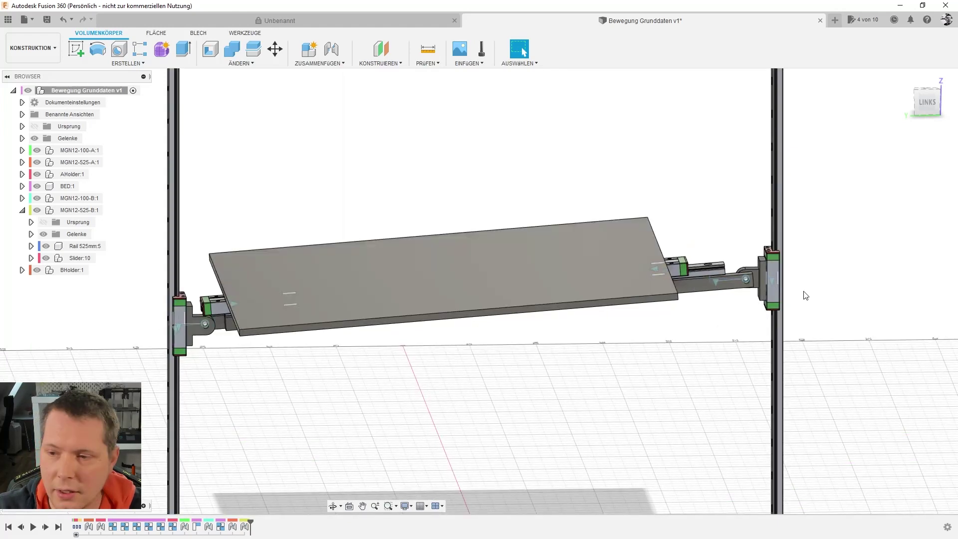
left_click(772, 278)
mouse_move(772, 279)
left_mouse_down()
mouse_move(785, 404)
mouse_move(780, 279)
mouse_move(777, 439)
mouse_move(752, 235)
mouse_move(756, 100)
mouse_move(754, 286)
mouse_move(338, 387)
left_mouse_up()
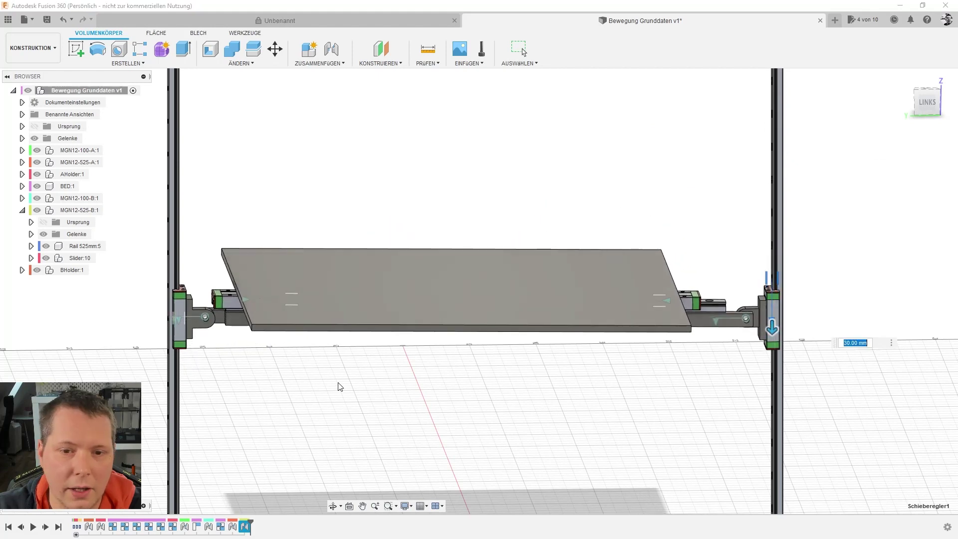
left_click_drag(179, 317, 206, 149)
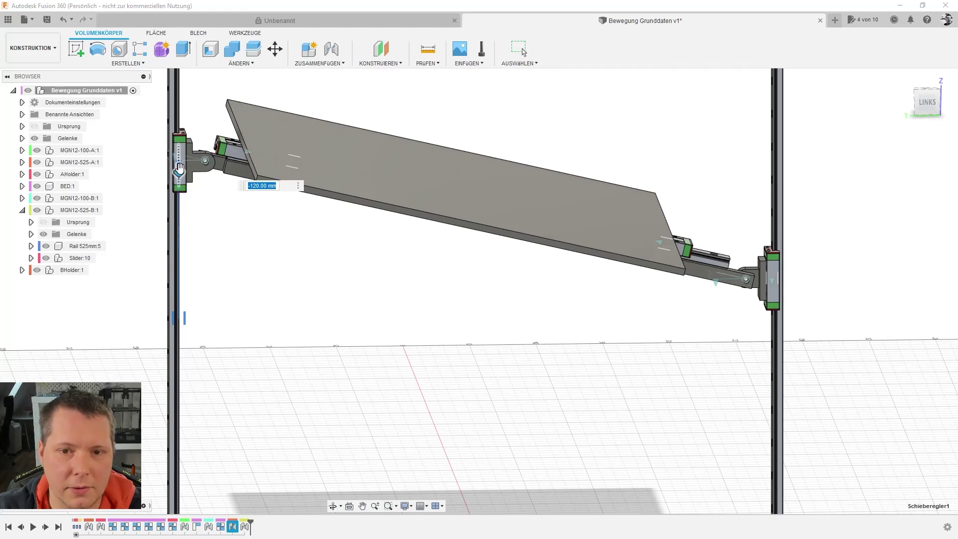
left_click_drag(180, 168, 179, 288)
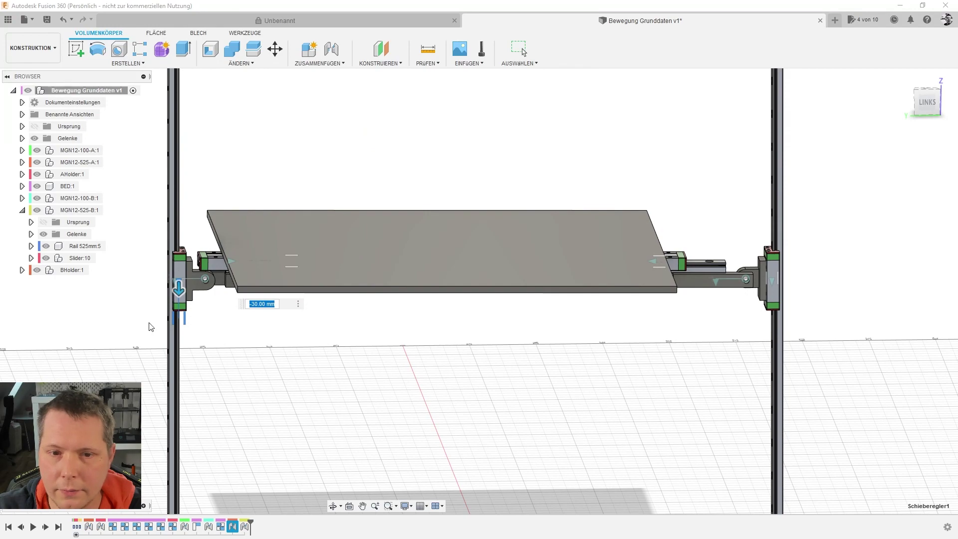
key("Return")
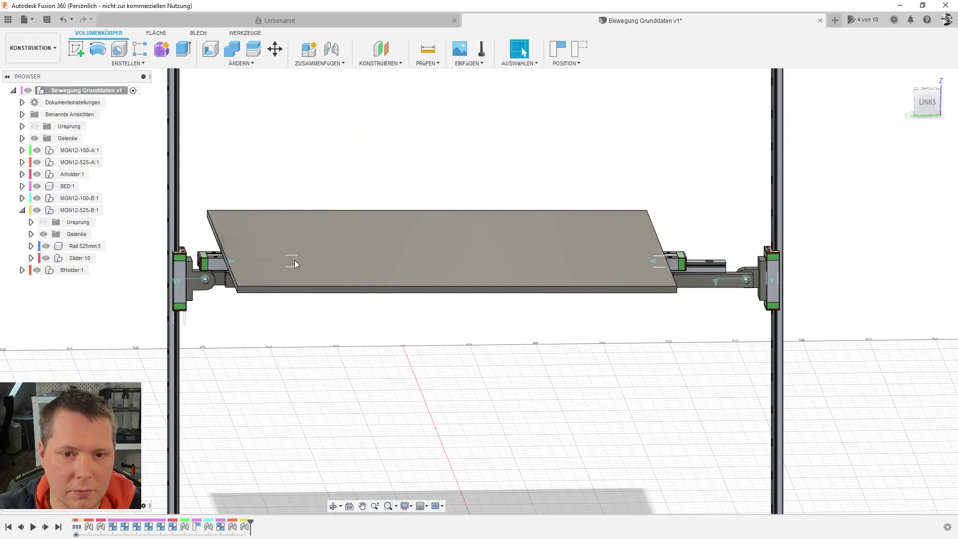
- Collapse MGN12-525-B:1 and orbit to view the bed from above and from the side
scroll(270, 346, "down", 2)
scroll(212, 340, "up", 3)
left_click(21, 209)
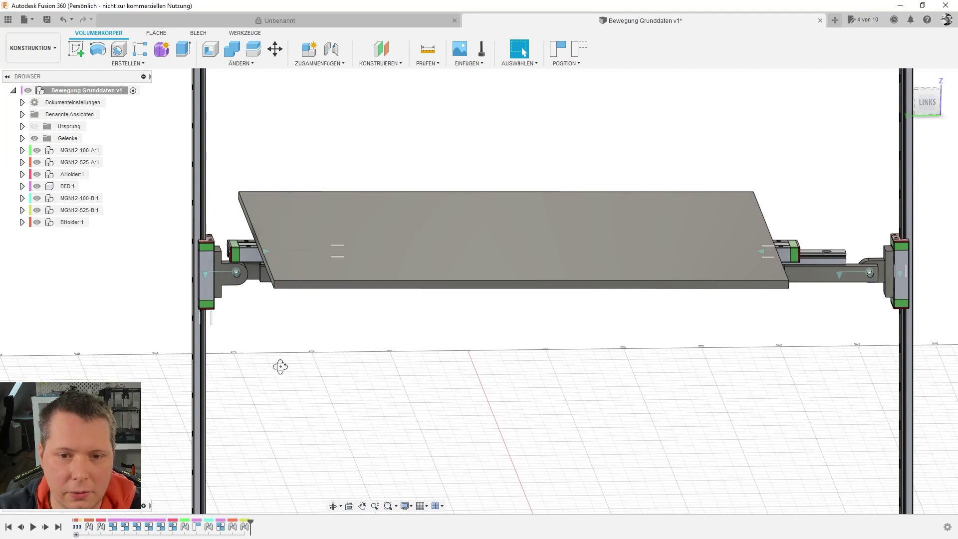
middle_click_drag(278, 365, 277, 324, "shift")
scroll(257, 299, "up", 3)
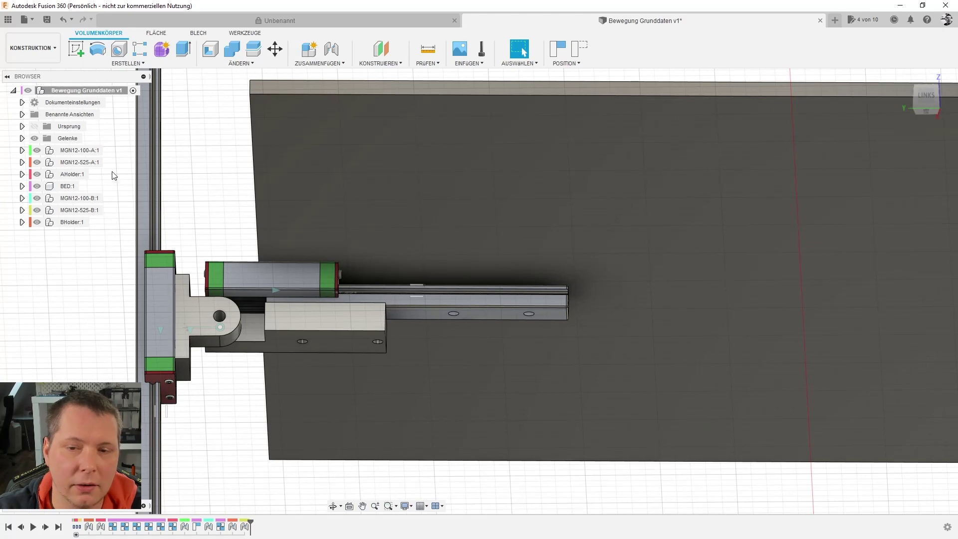
scroll(302, 292, "down", 3)
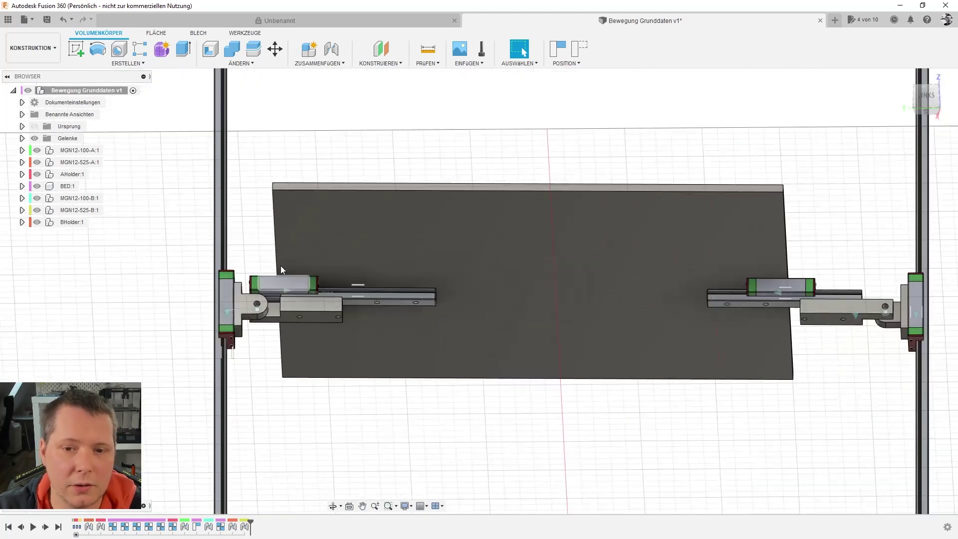
middle_click_drag(342, 156, 350, 173, "shift")
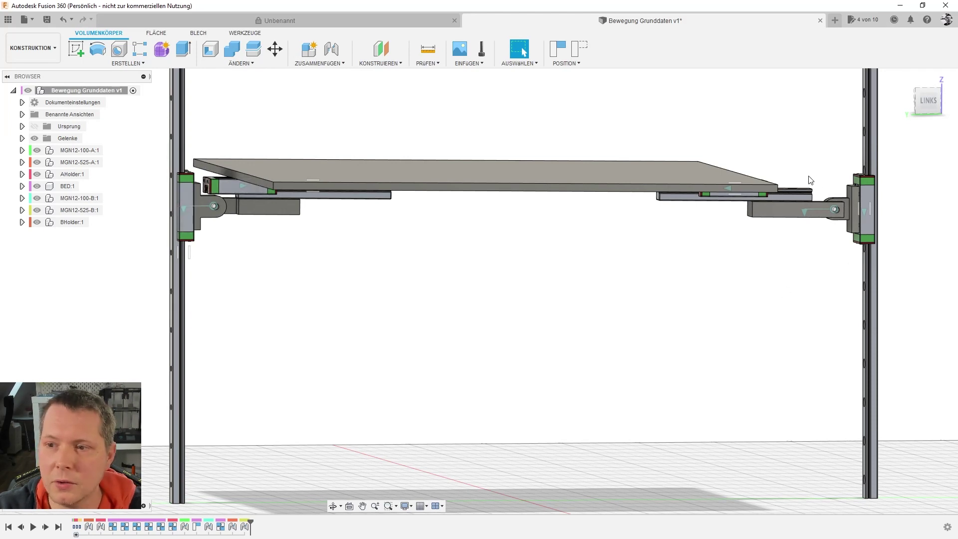
scroll(299, 204, "up", 3)
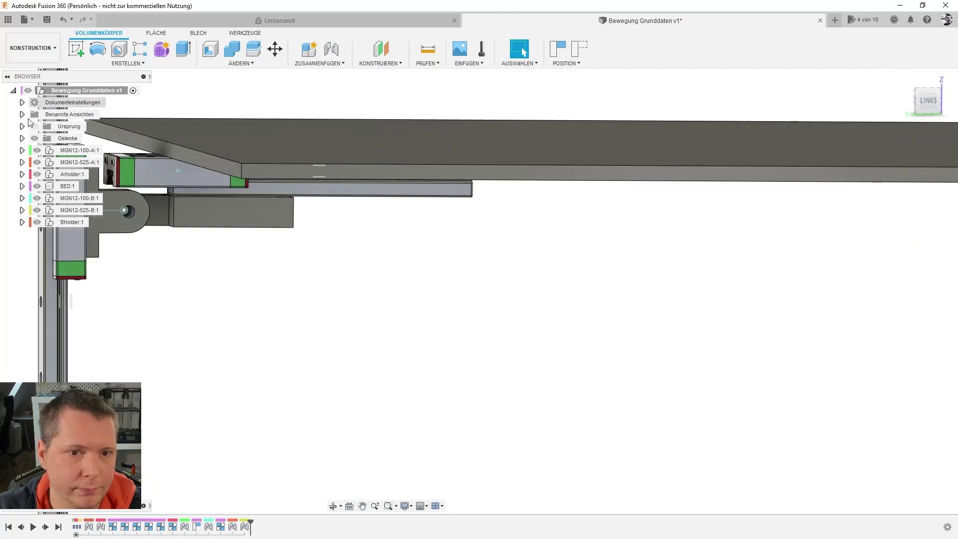
- Expand MGN12-100-A:1 and its Gelenke folder to show Schieberegler1, and select the component
left_click(22, 150)
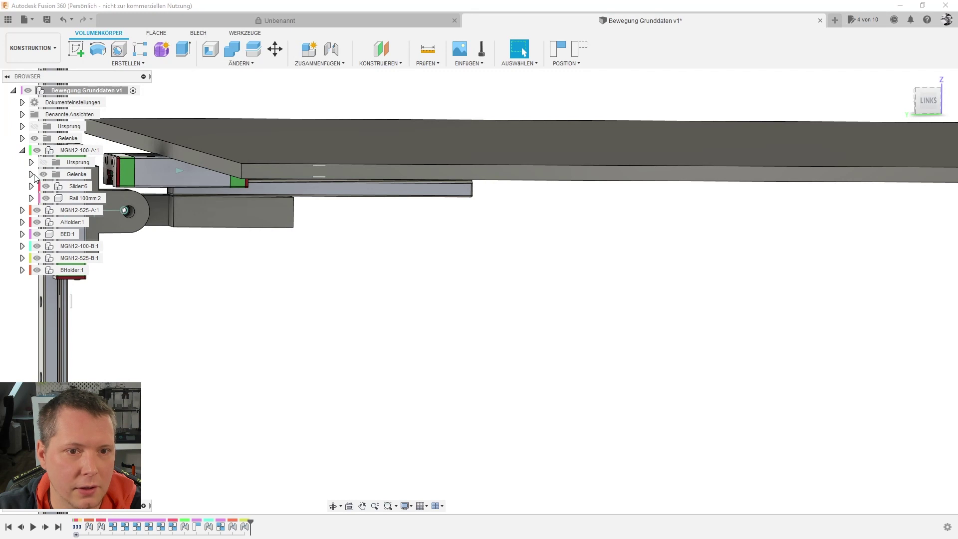
left_click(30, 174)
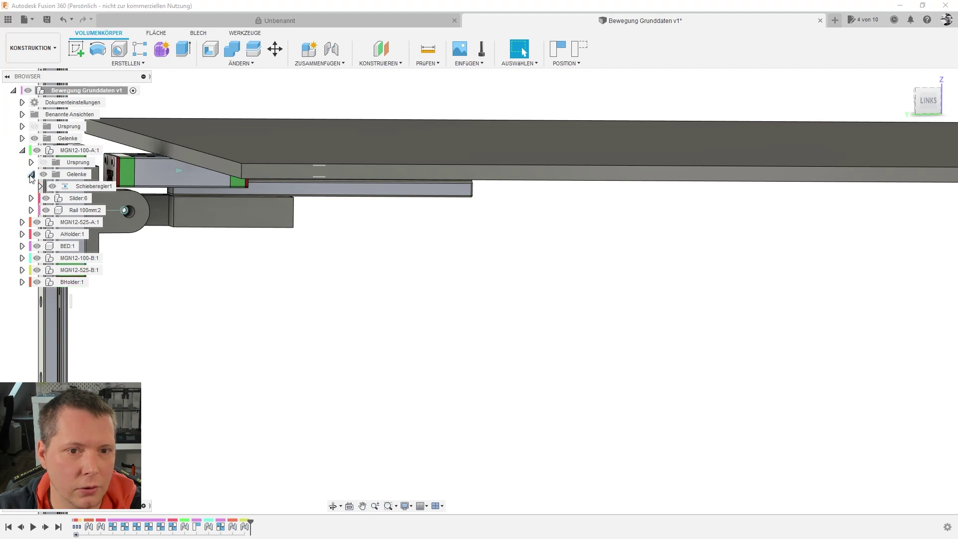
left_click(72, 150)
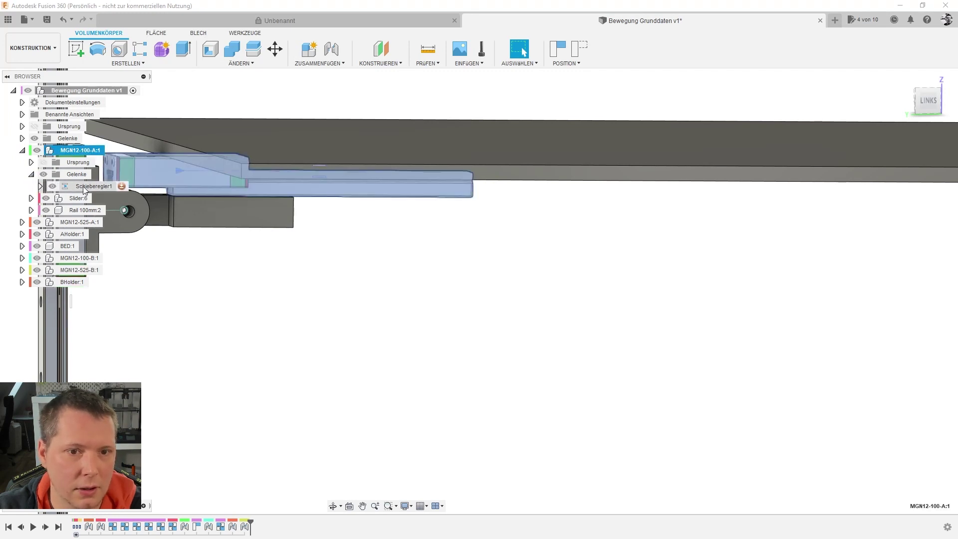
- Enable minimum and maximum travel limits on Schieberegler1, dragging the block to set rough values
left_click(121, 187)
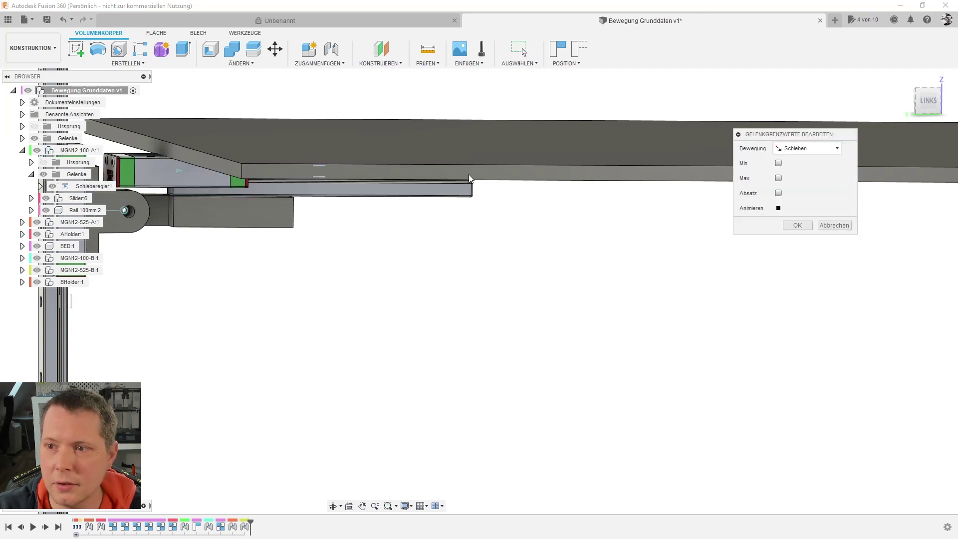
left_click(777, 164)
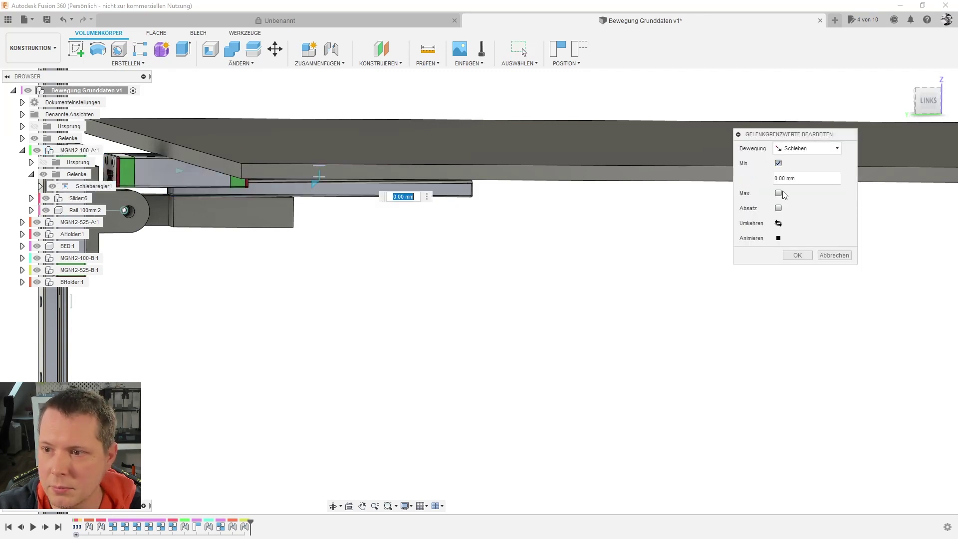
left_click(778, 193)
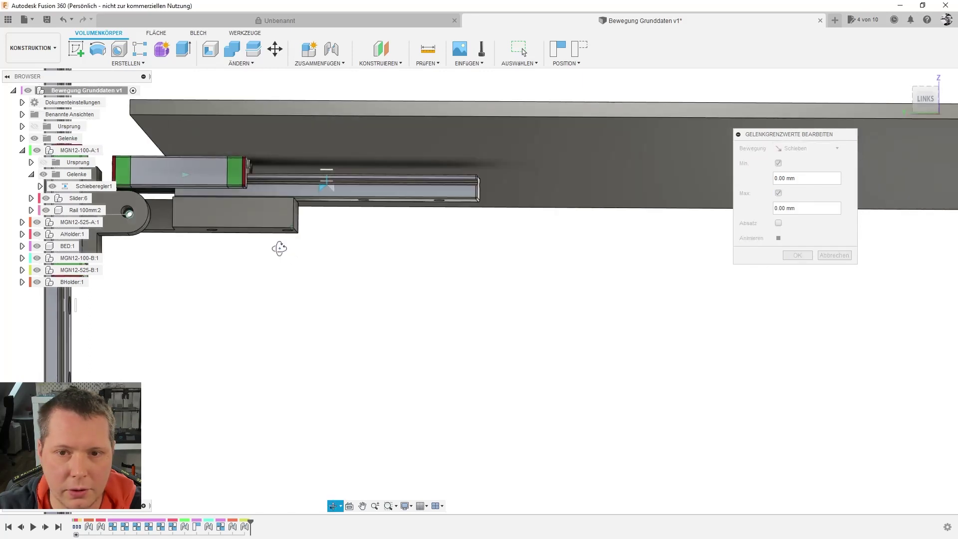
mouse_move(332, 186)
left_mouse_down()
mouse_move(432, 187)
mouse_move(423, 188)
left_mouse_up()
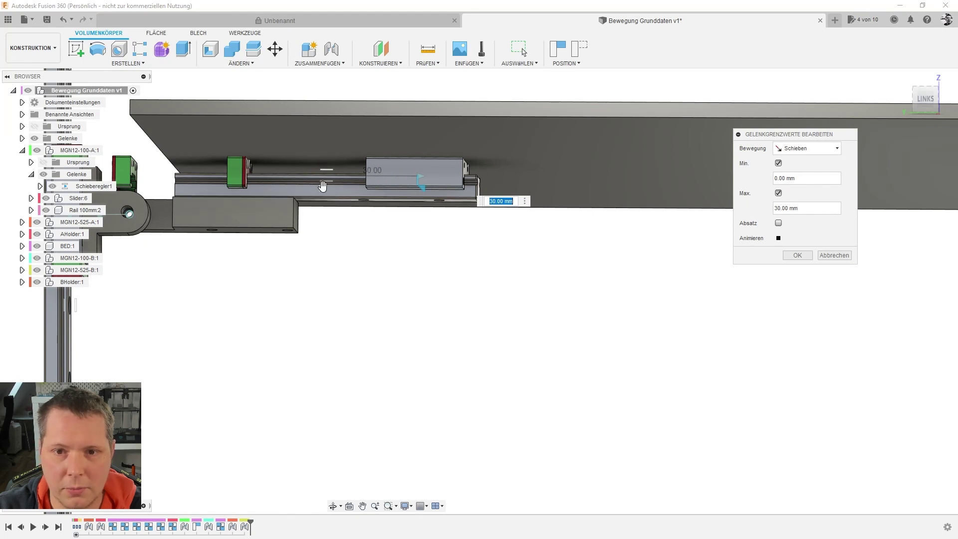
left_click_drag(405, 188, 227, 190)
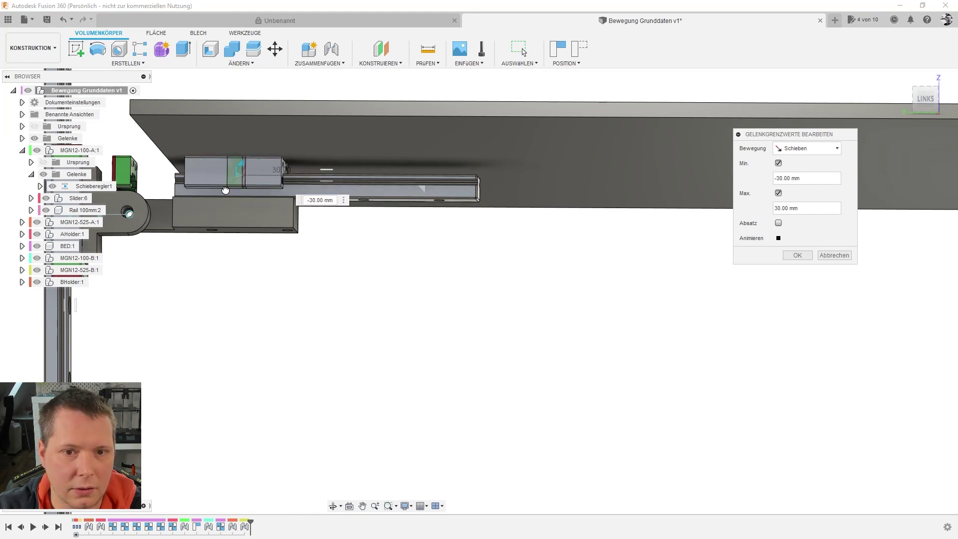
left_click(796, 256)
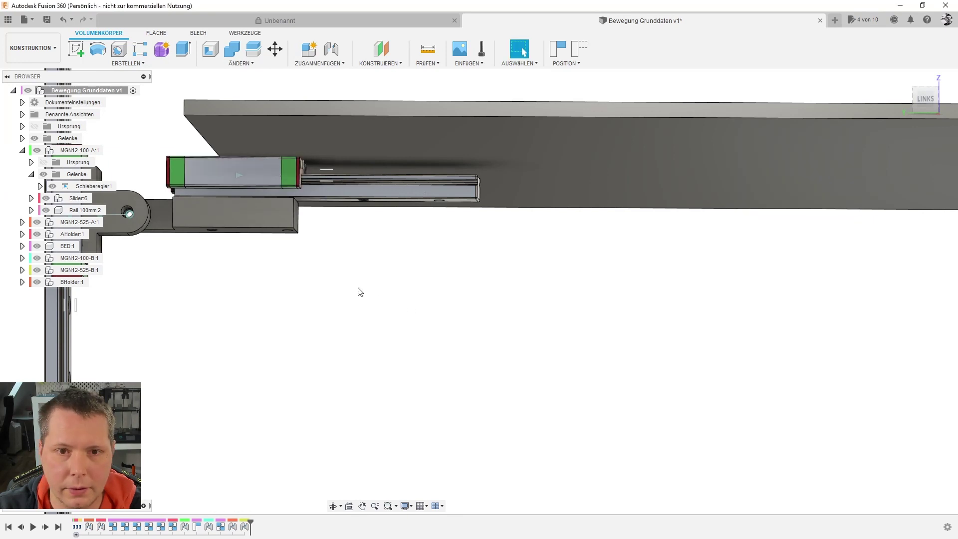
scroll(360, 292, "down", 5)
mouse_move(325, 289)
middle_mouse_down("shift")
mouse_move(261, 293)
mouse_move(291, 297)
middle_mouse_up("shift")
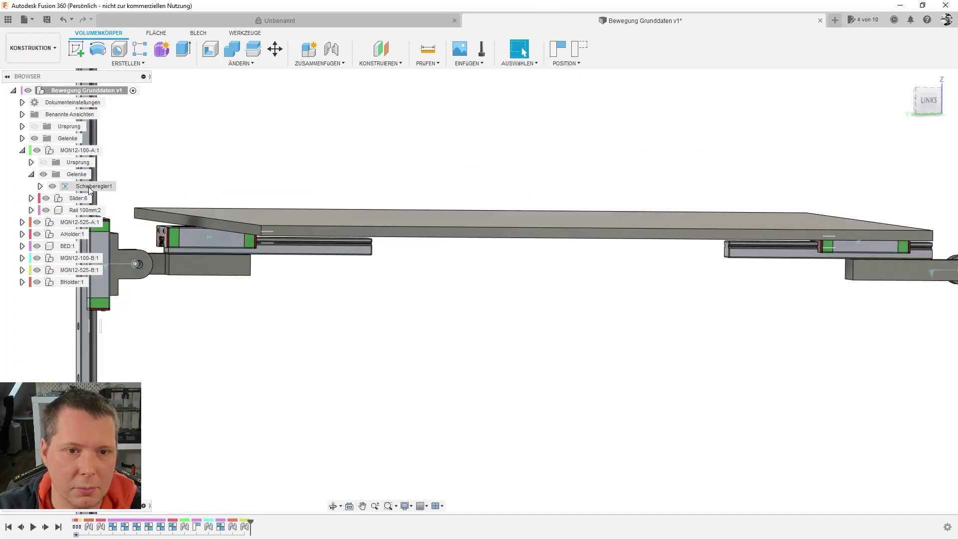
- Set Schieberegler1's limits precisely to Min -25 mm and Max 25 mm
left_click(121, 187)
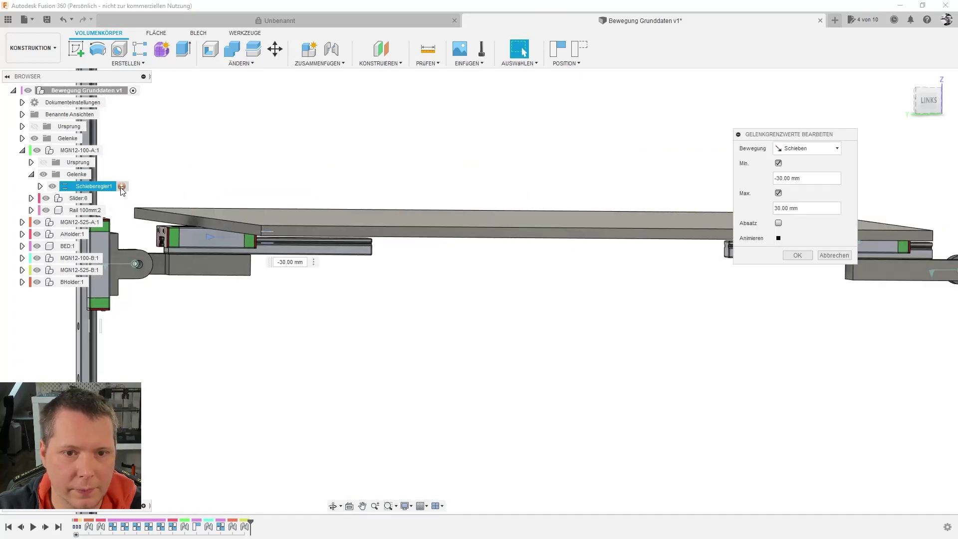
scroll(269, 275, "up", 3)
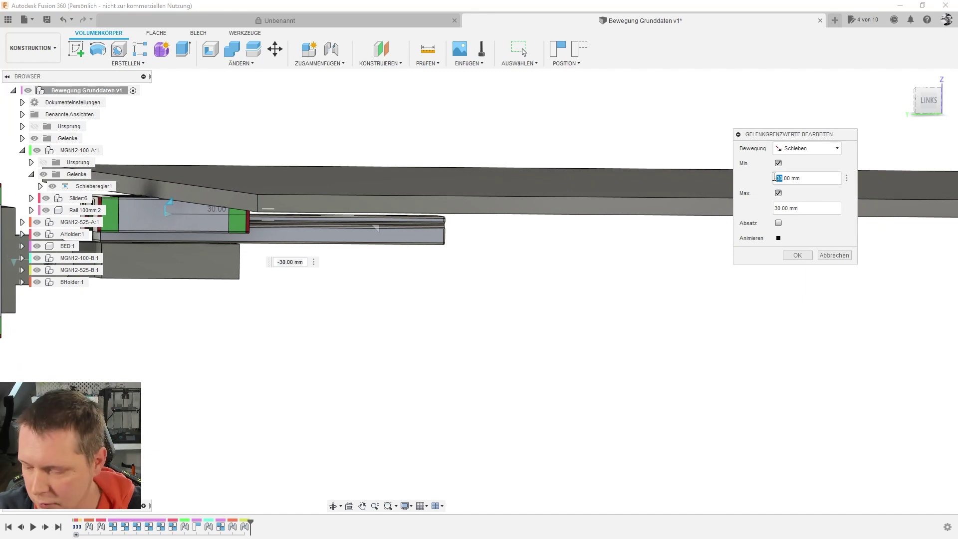
type("25")
key("Tab")
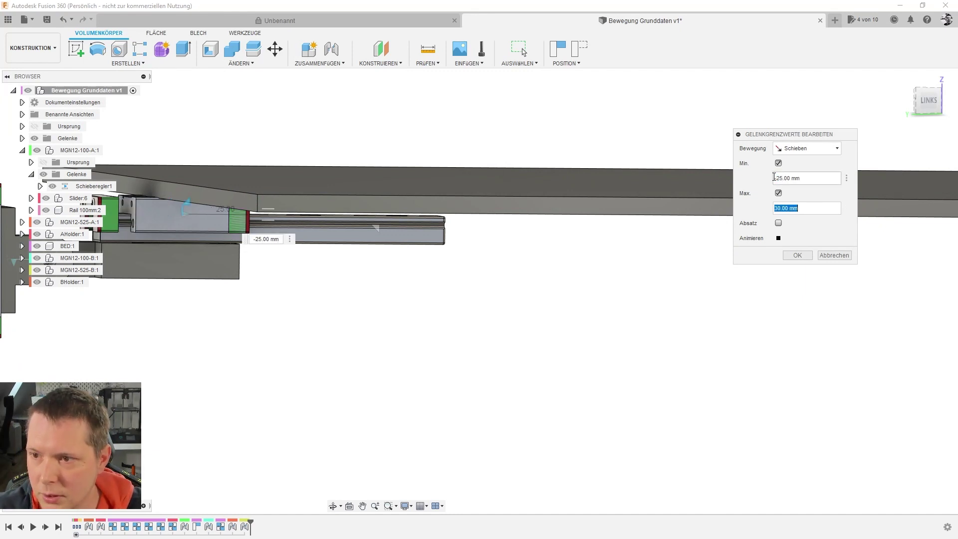
type("25")
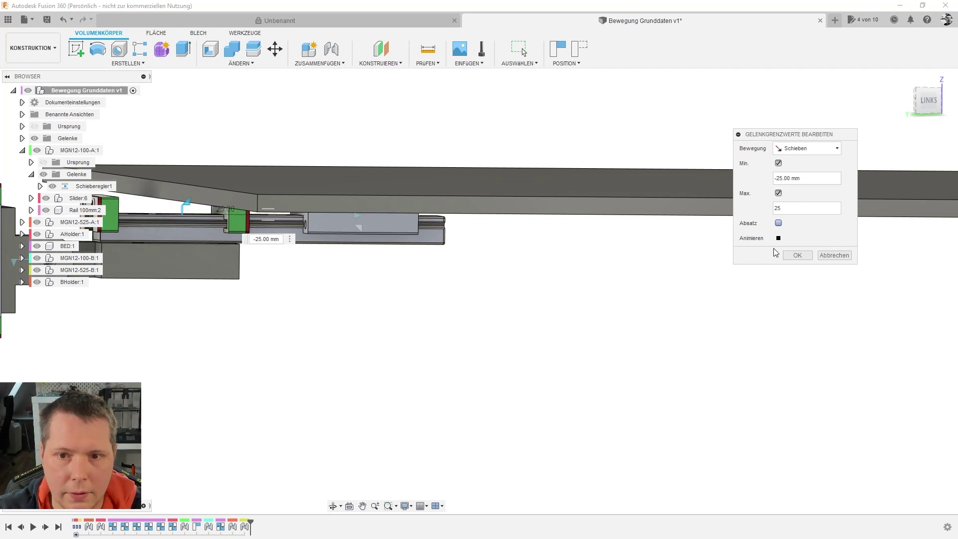
left_click(797, 256)
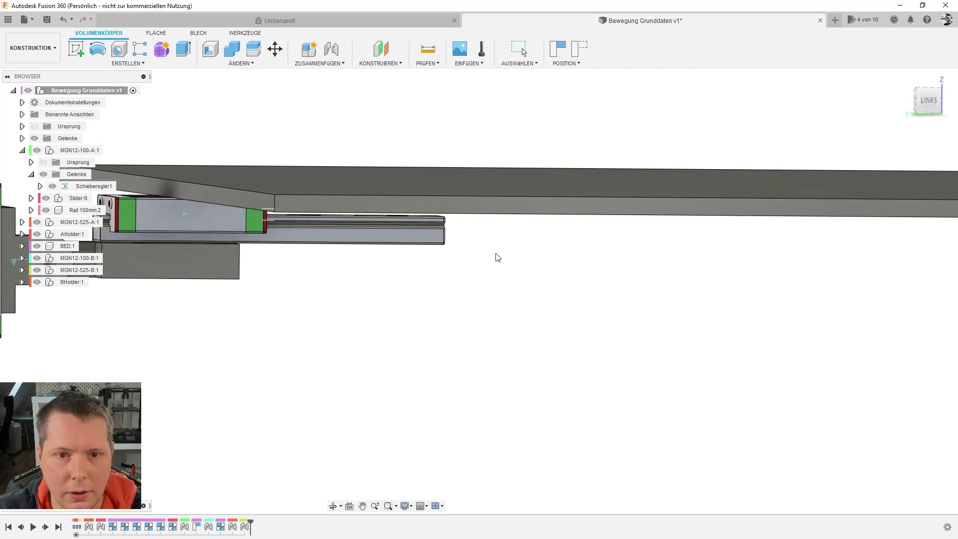
mouse_move(316, 314)
middle_mouse_down("shift")
mouse_move(307, 315)
mouse_move(311, 330)
middle_mouse_up("shift")
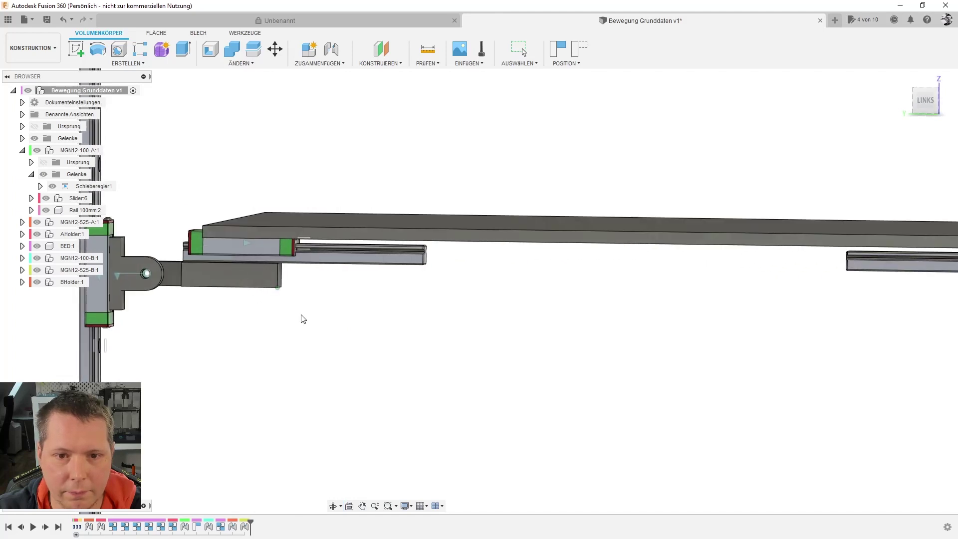
- Drive Schieberegler1 along its short rail, leaving the carriage at the -25 mm limit
left_click(252, 243)
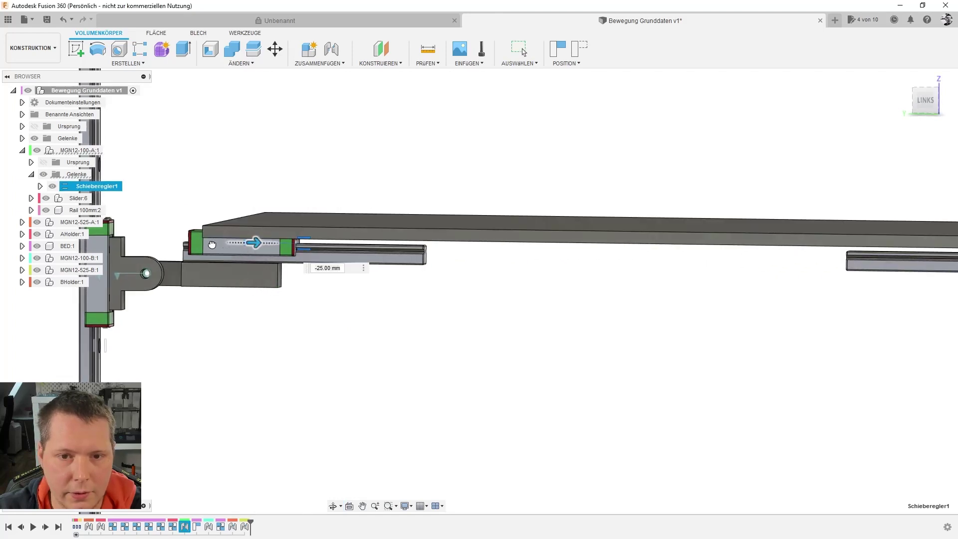
mouse_move(212, 241)
left_mouse_down()
mouse_move(247, 257)
mouse_move(399, 257)
left_mouse_up()
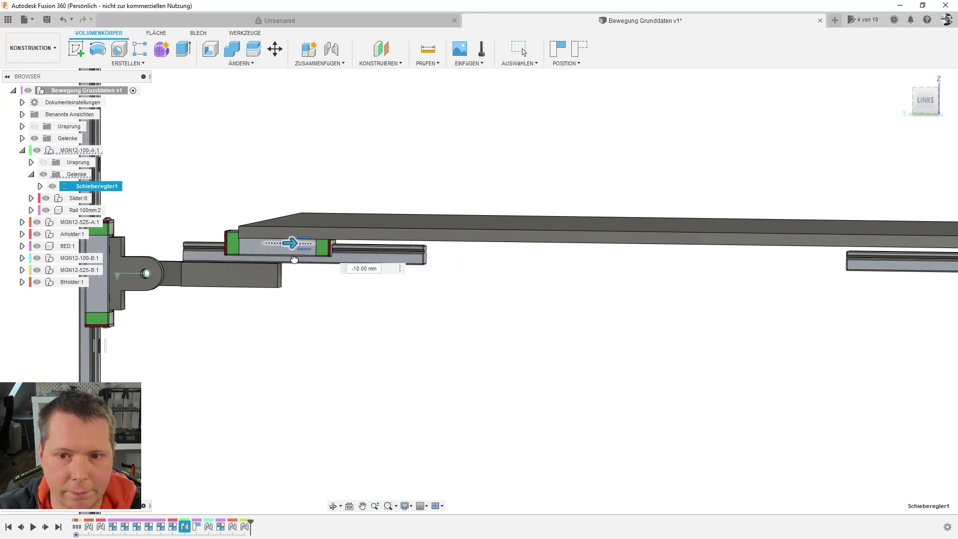
mouse_move(399, 257)
left_mouse_down()
mouse_move(299, 259)
mouse_move(312, 259)
left_mouse_up()
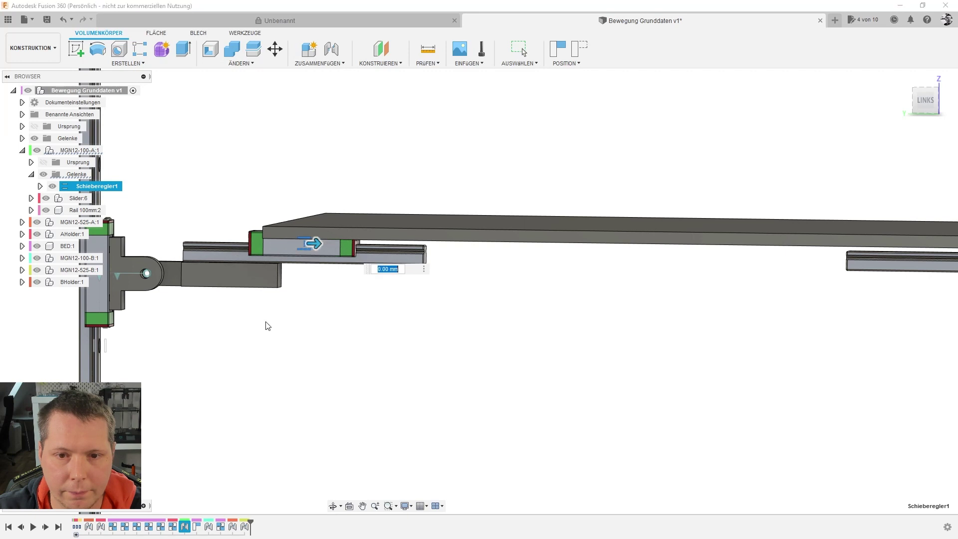
scroll(259, 325, "down", 3)
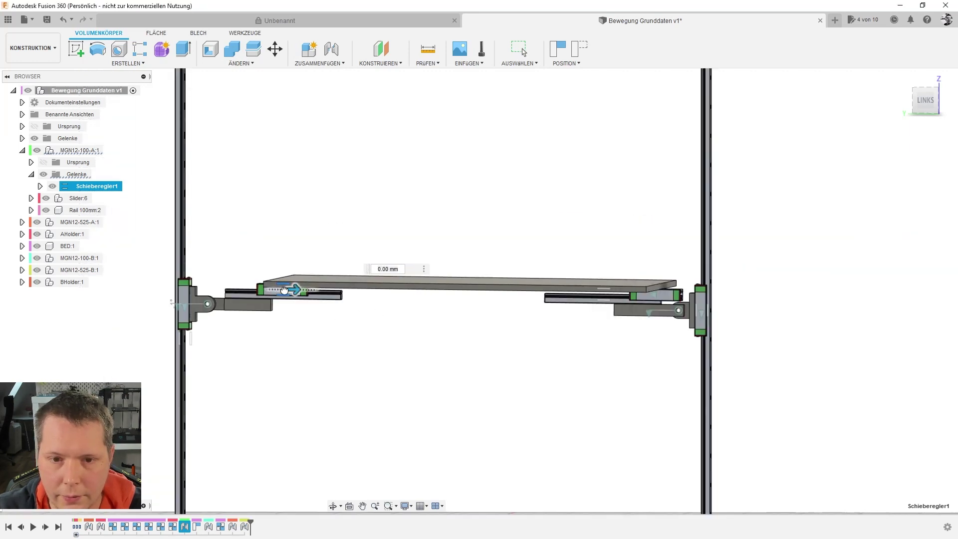
left_click_drag(300, 292, 261, 291)
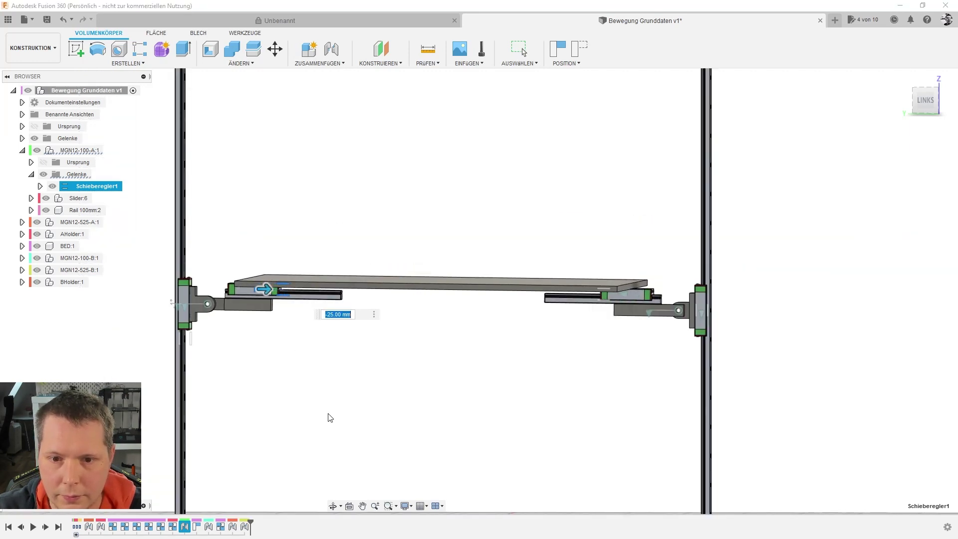
key("Escape")
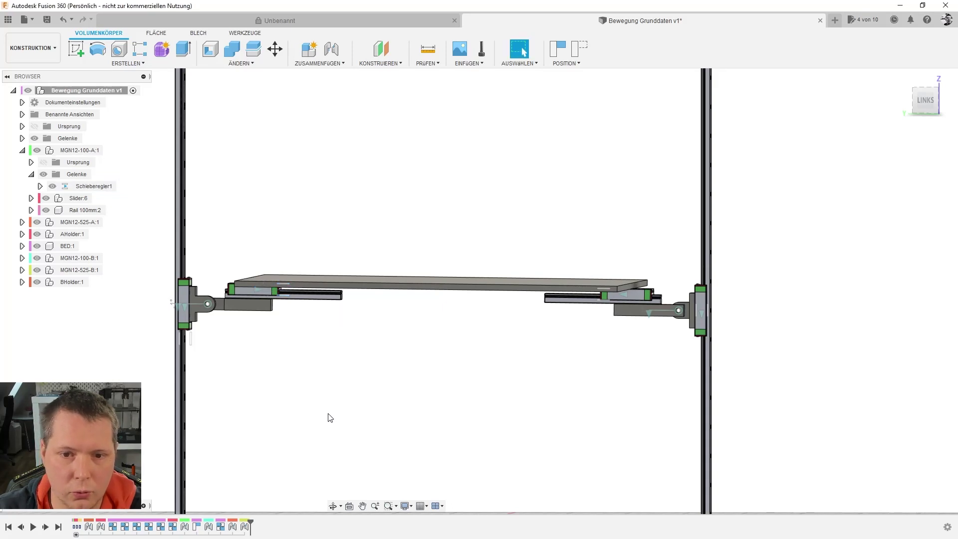
scroll(647, 298, "up", 3)
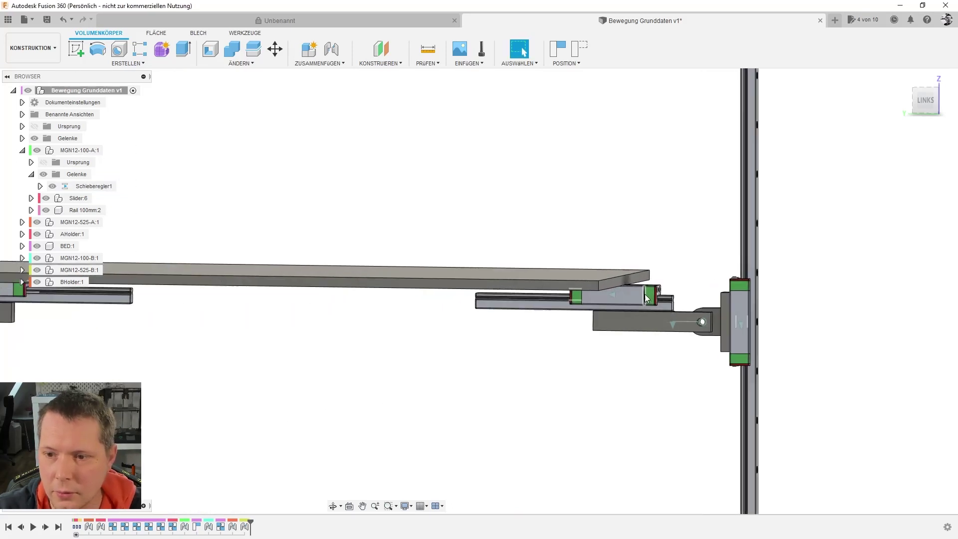
- Expand MGN12-100-B:1's Gelenke and enable min and max limits on its Schieberegler1
left_click(520, 304)
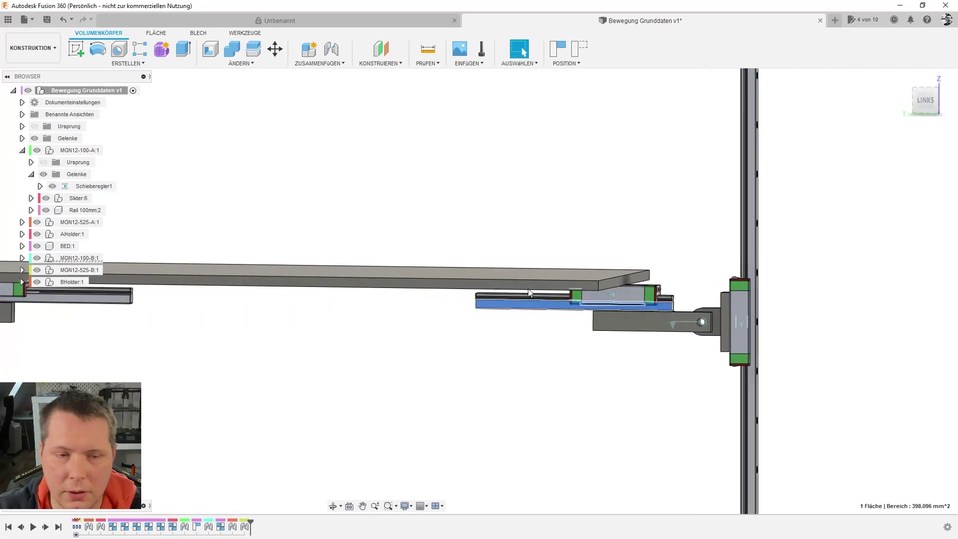
left_click(22, 258)
left_click(31, 282)
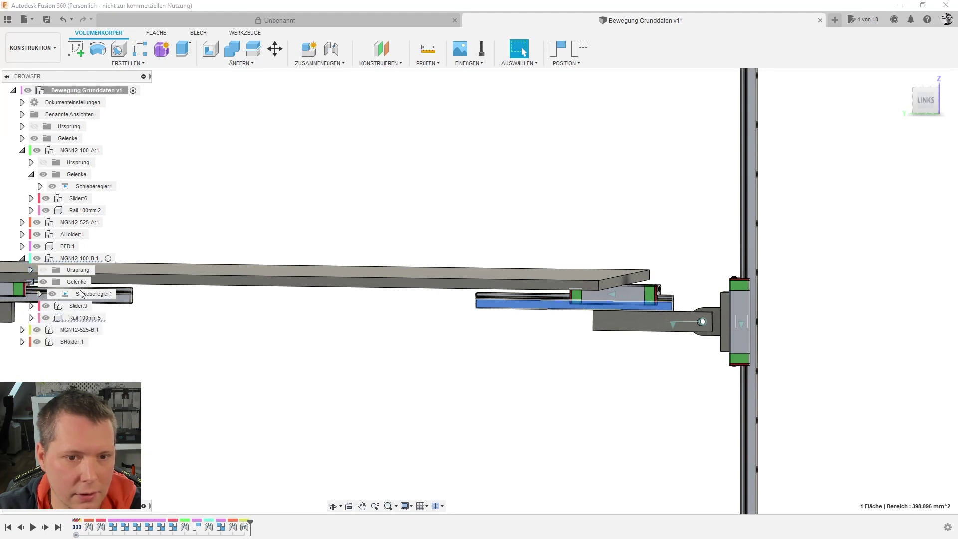
left_click(122, 294)
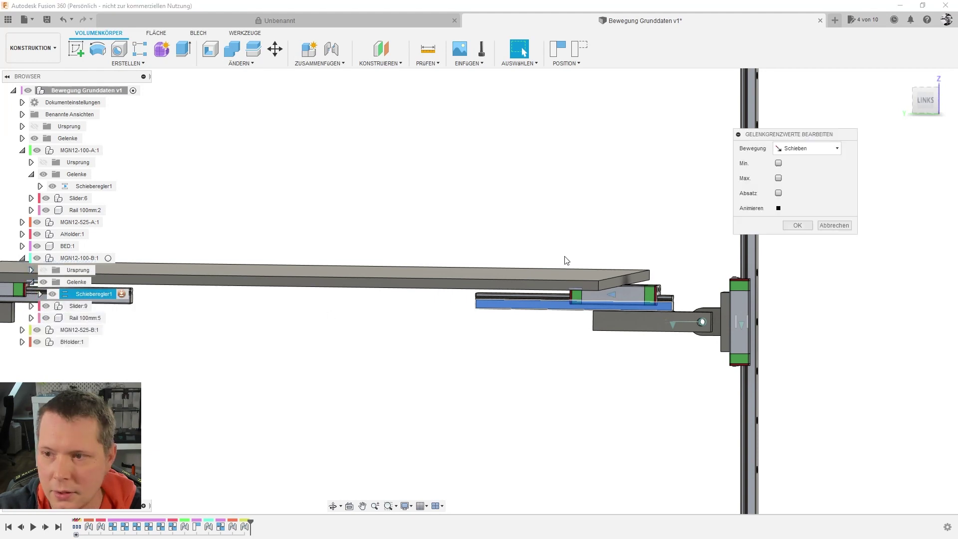
left_click(778, 163)
left_click(778, 193)
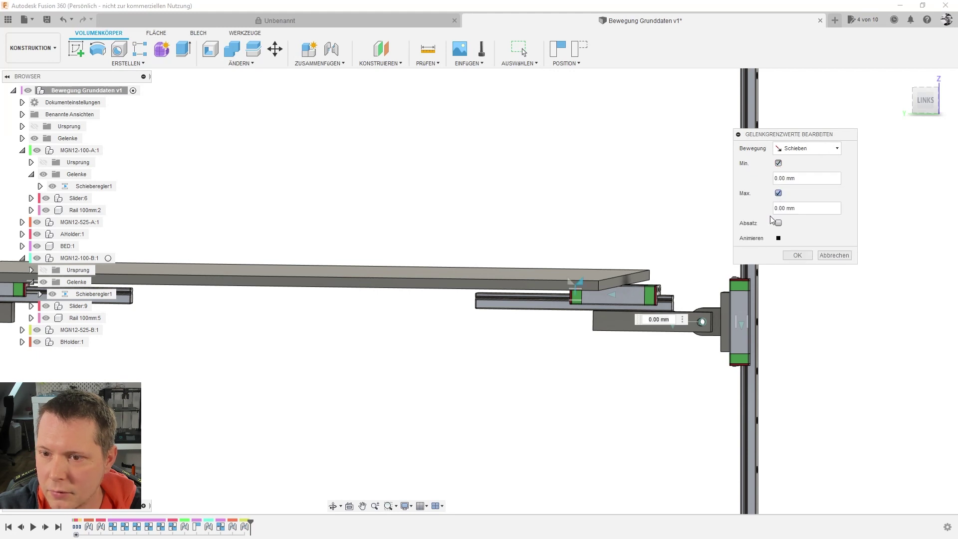
- Adjust the B-side slider limits to Min -30 mm and Max 25 mm and confirm
scroll(626, 322, "up", 3)
left_click_drag(522, 249, 645, 252)
middle_click_drag(442, 361, 455, 354, "shift")
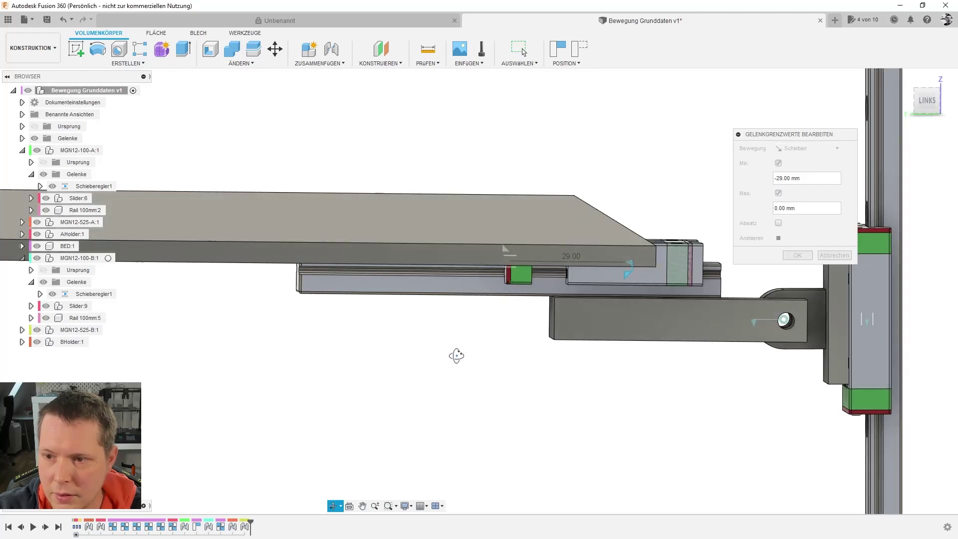
scroll(537, 347, "down", 3)
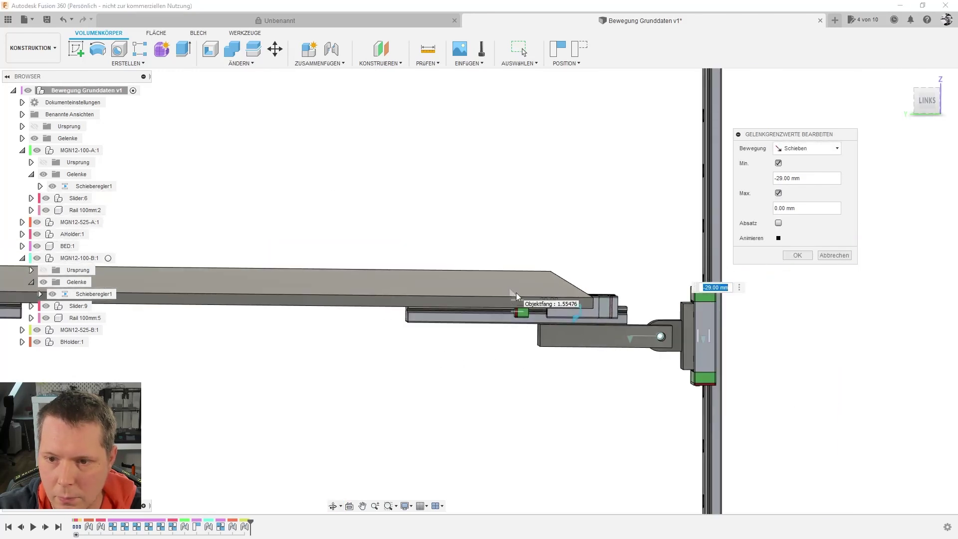
left_click_drag(515, 292, 443, 294)
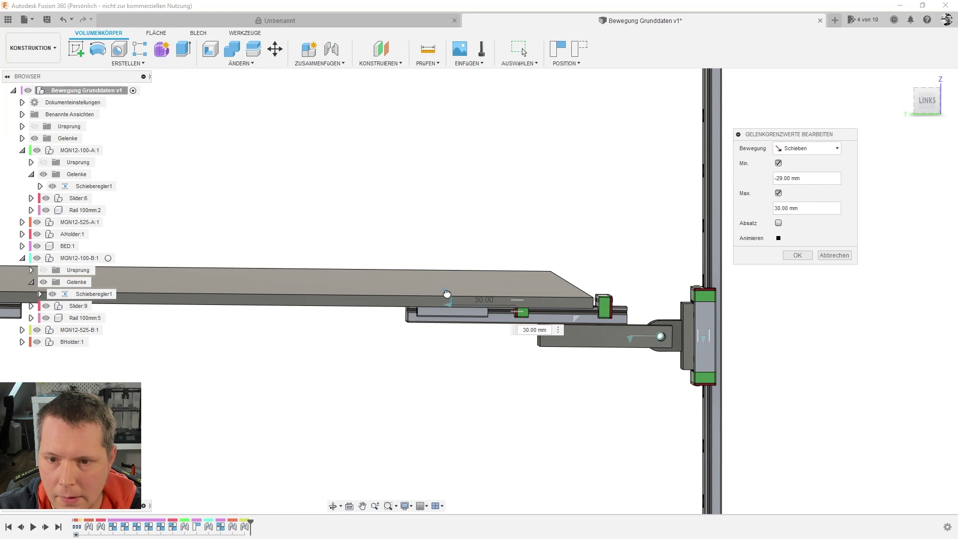
scroll(523, 379, "down", 4)
scroll(564, 364, "up", 2)
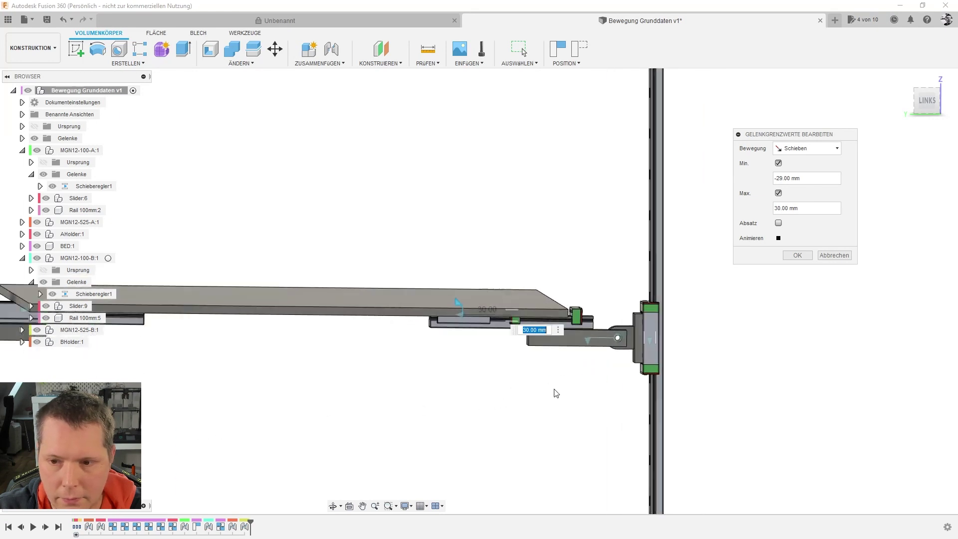
scroll(569, 374, "up", 1)
scroll(548, 355, "up", 2)
scroll(449, 310, "up", 2)
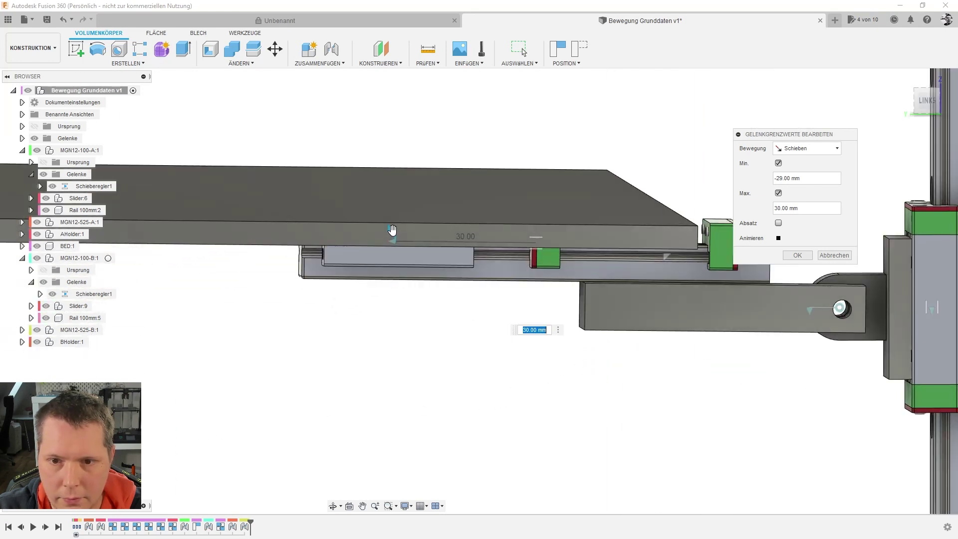
left_click_drag(392, 230, 432, 235)
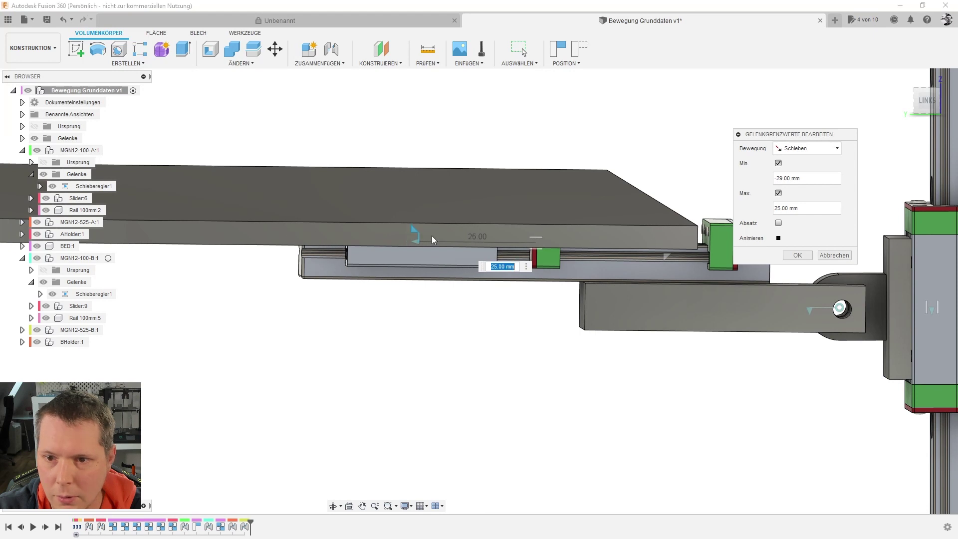
scroll(296, 313, "down", 1)
left_click_drag(571, 273, 557, 275)
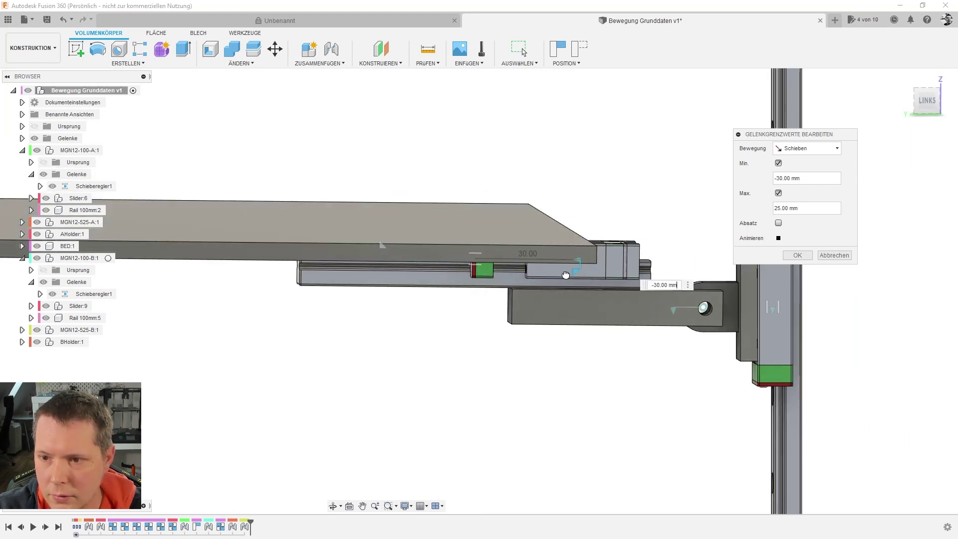
left_click(794, 256)
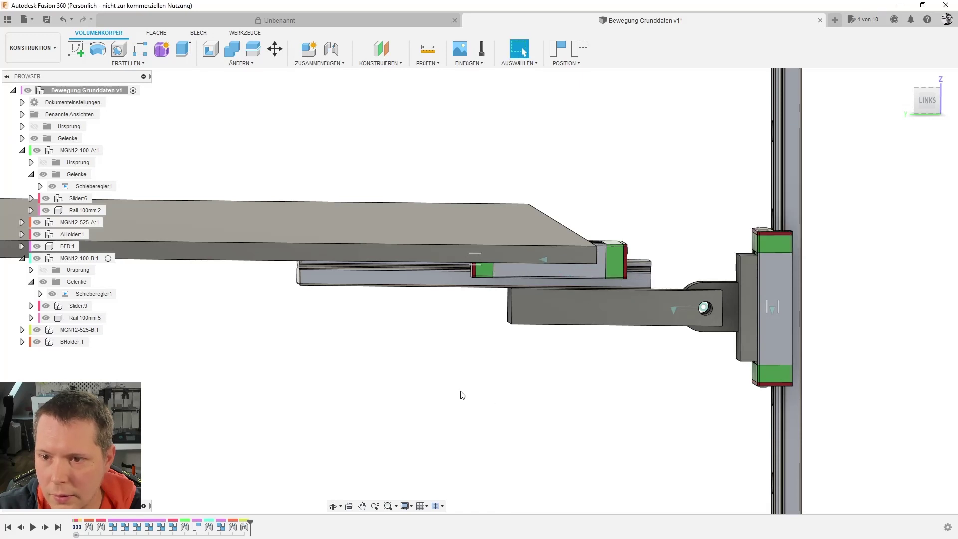
- Collapse MGN12-100-B:1, then drag the left and right vertical carriages to swing the bed
scroll(449, 394, "down", 2)
scroll(482, 435, "down", 2)
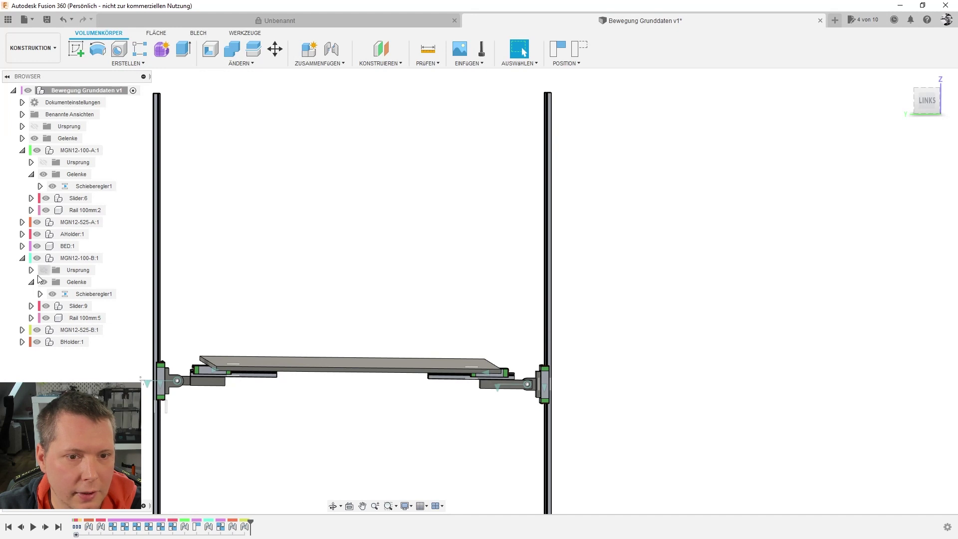
left_click(22, 258)
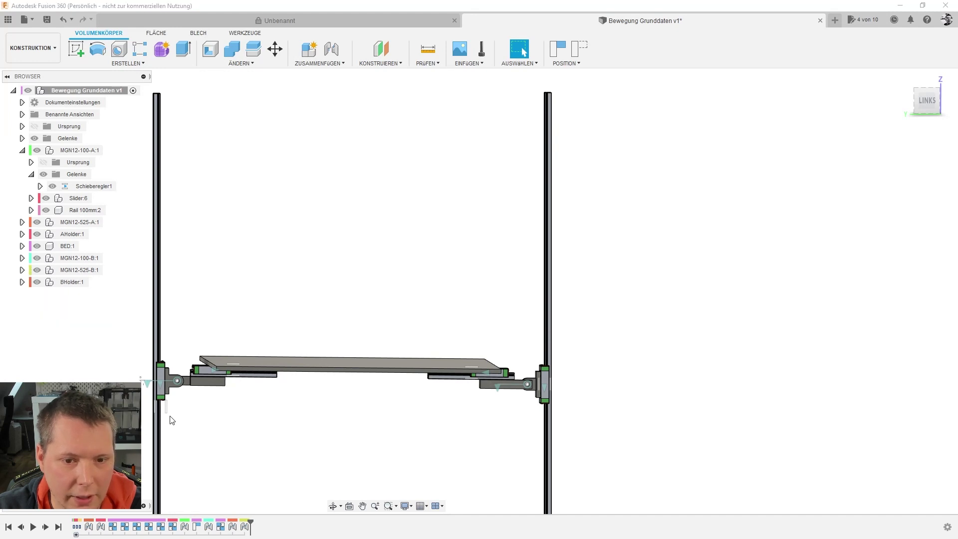
scroll(162, 413, "up", 3)
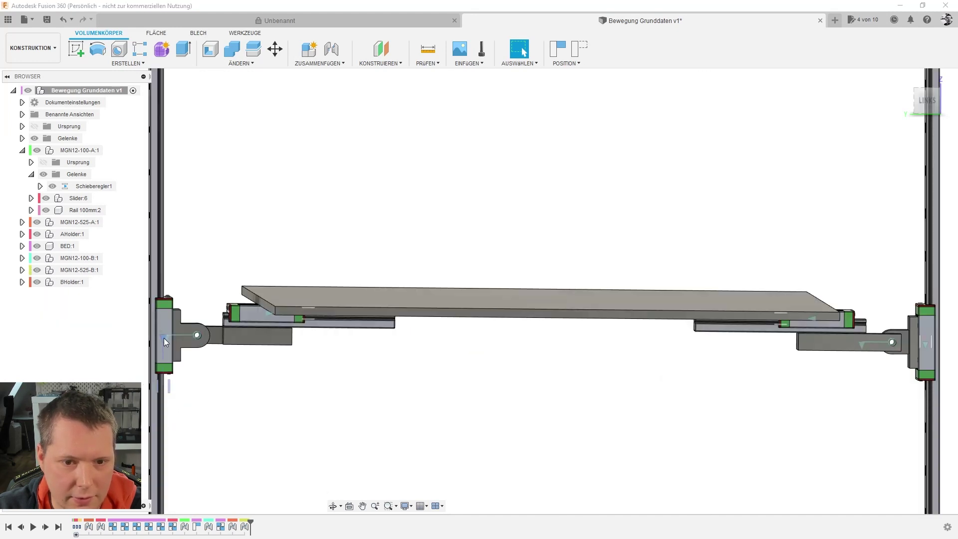
double_click(163, 338)
mouse_move(162, 338)
left_mouse_down()
mouse_move(155, 245)
mouse_move(202, 276)
left_mouse_up()
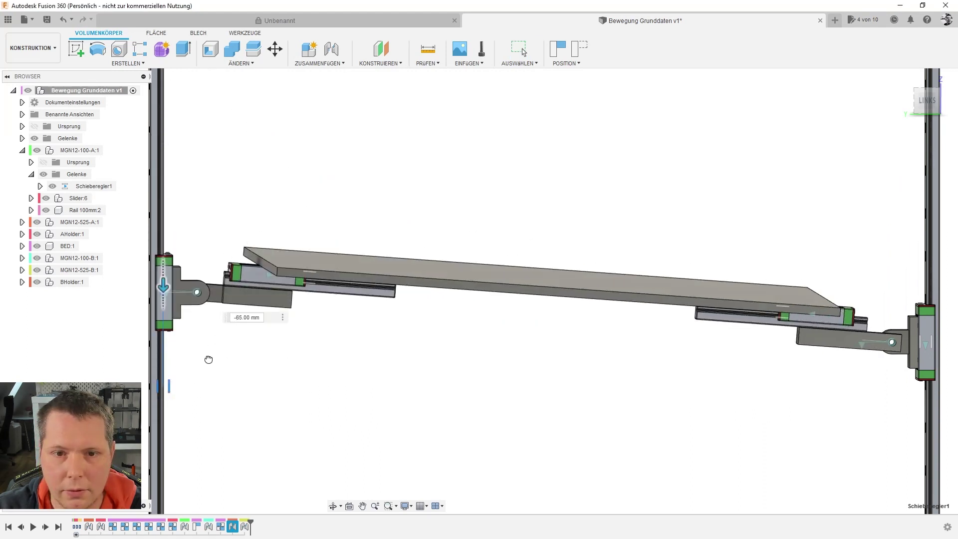
mouse_move(202, 276)
left_mouse_down()
mouse_move(199, 189)
mouse_move(199, 260)
mouse_move(238, 416)
mouse_move(238, 466)
mouse_move(235, 242)
mouse_move(184, 144)
mouse_move(256, 162)
left_mouse_up()
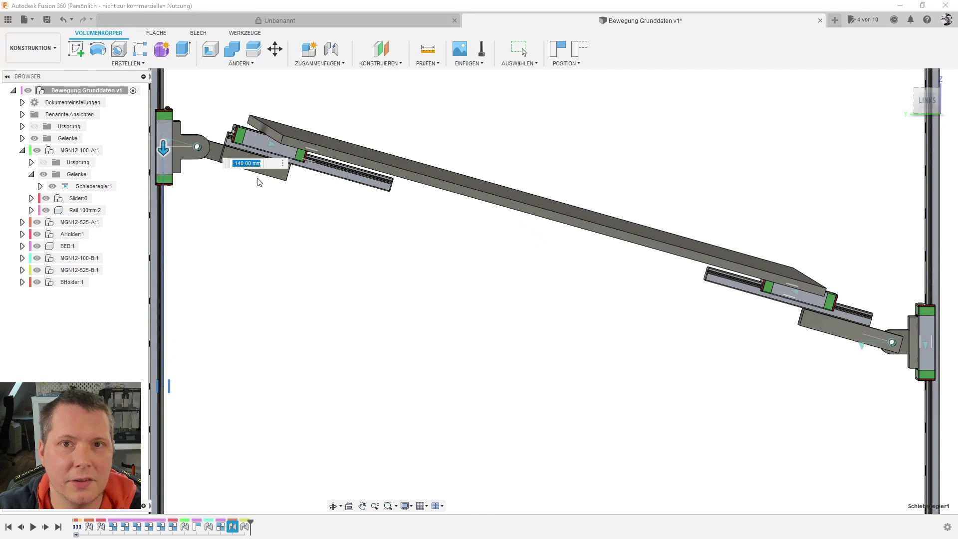
scroll(258, 182, "down", 3)
left_click_drag(193, 157, 204, 464)
left_click(717, 296)
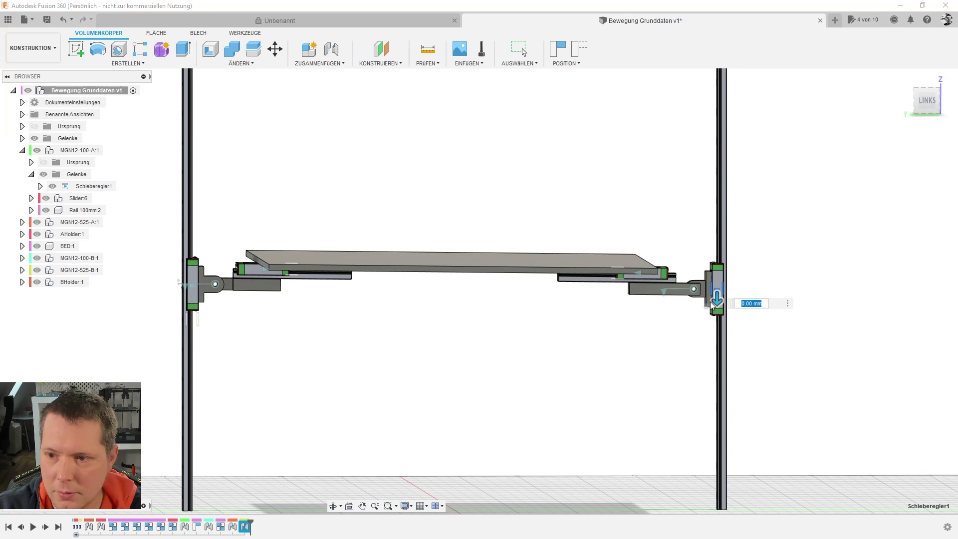
left_click_drag(712, 305, 718, 476)
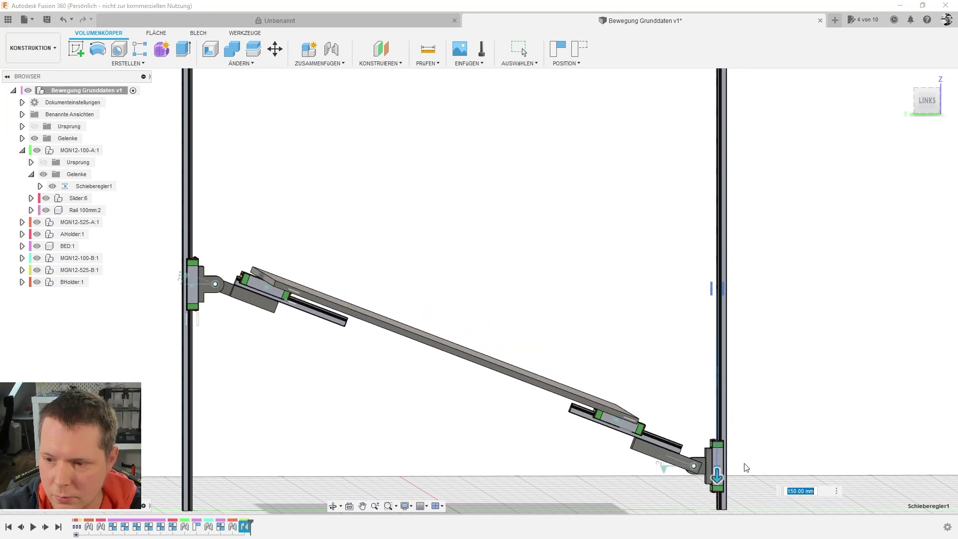
key("Return")
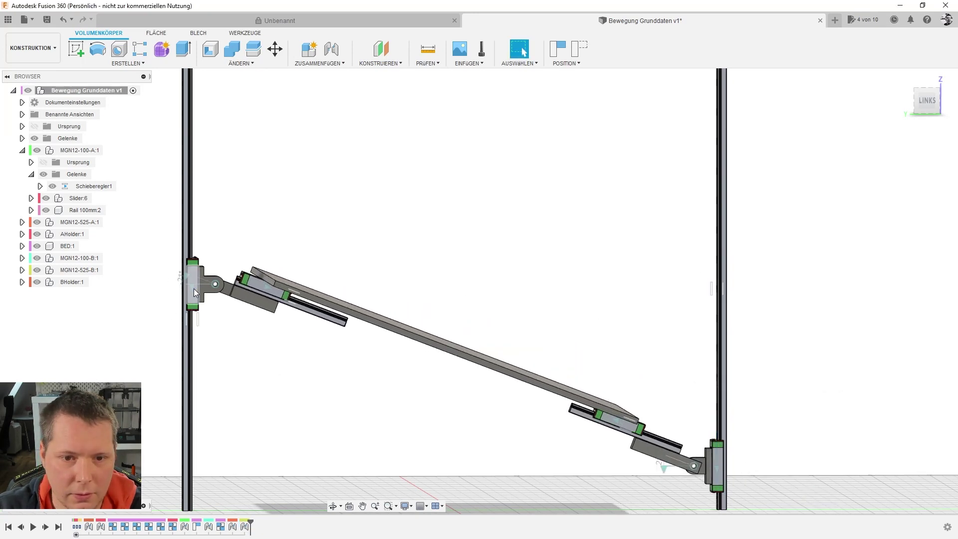
- Reposition the left carriage to -30 mm, select Schieberegler1, and collapse MGN12-100-A:1
left_click(191, 287)
mouse_move(191, 288)
left_mouse_down()
mouse_move(187, 148)
mouse_move(202, 160)
mouse_move(299, 453)
mouse_move(268, 270)
mouse_move(235, 231)
mouse_move(270, 390)
mouse_move(269, 164)
mouse_move(293, 382)
mouse_move(277, 251)
mouse_move(282, 297)
left_mouse_up()
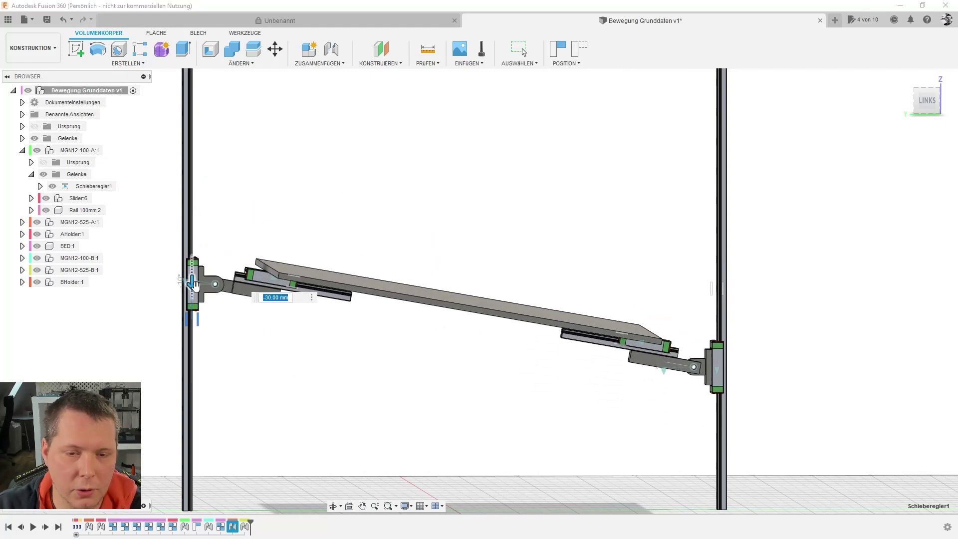
key("Escape")
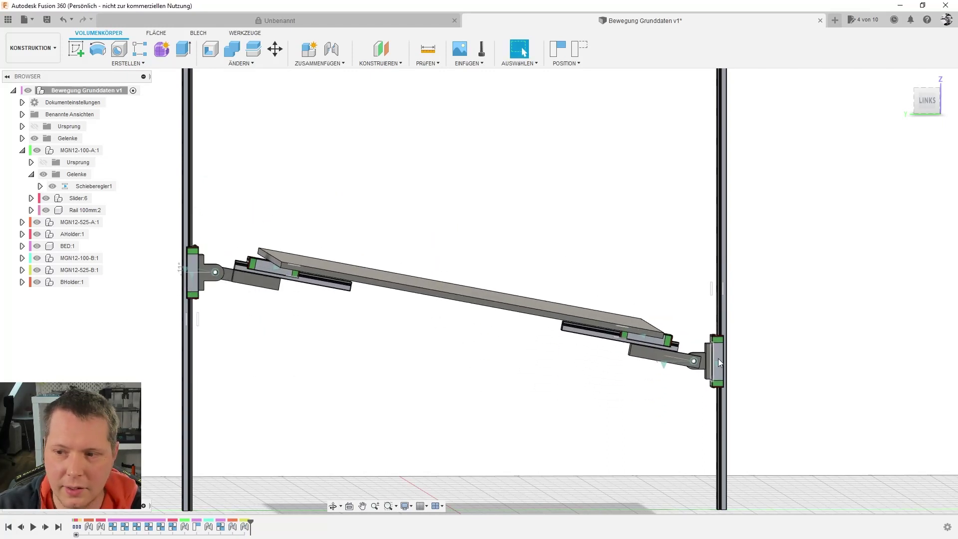
left_click(190, 276)
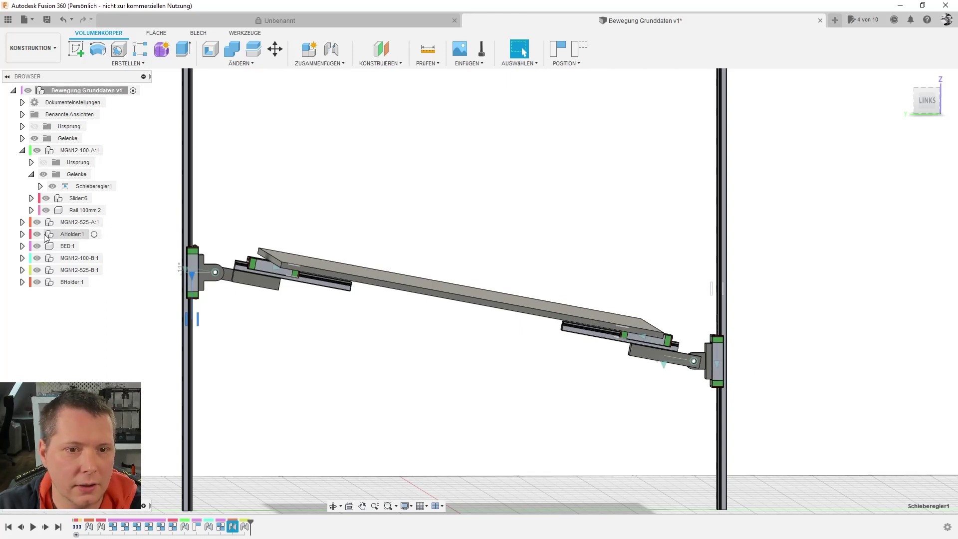
left_click(22, 151)
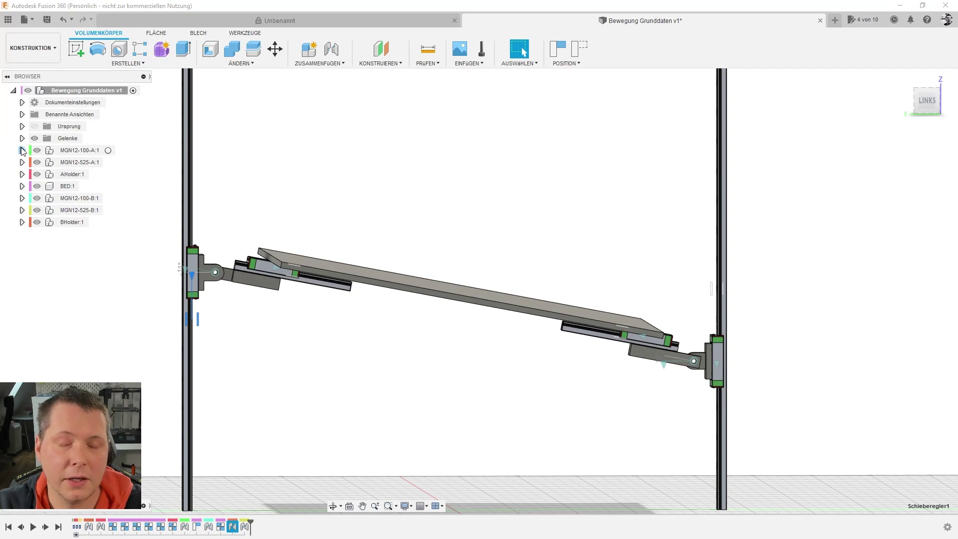
- Lock the Abstand of MGN12-525-A:1's Schieberegler1 slider joint, then collapse the component
left_click(77, 165)
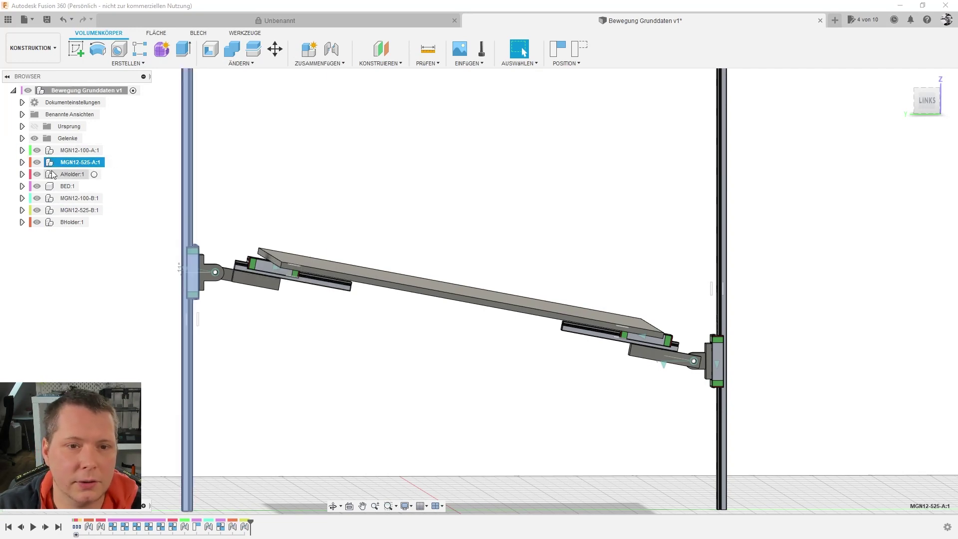
left_click(22, 163)
left_click(31, 186)
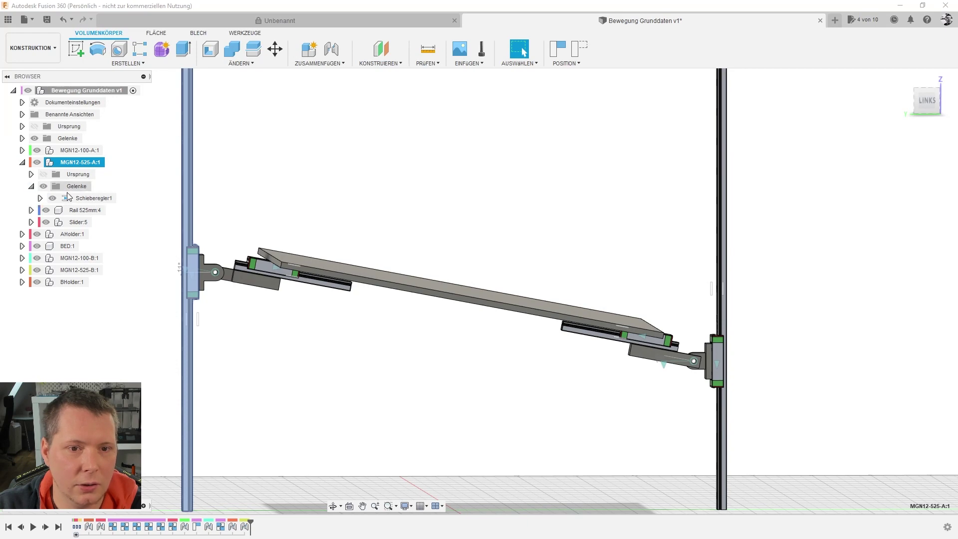
left_click(40, 199)
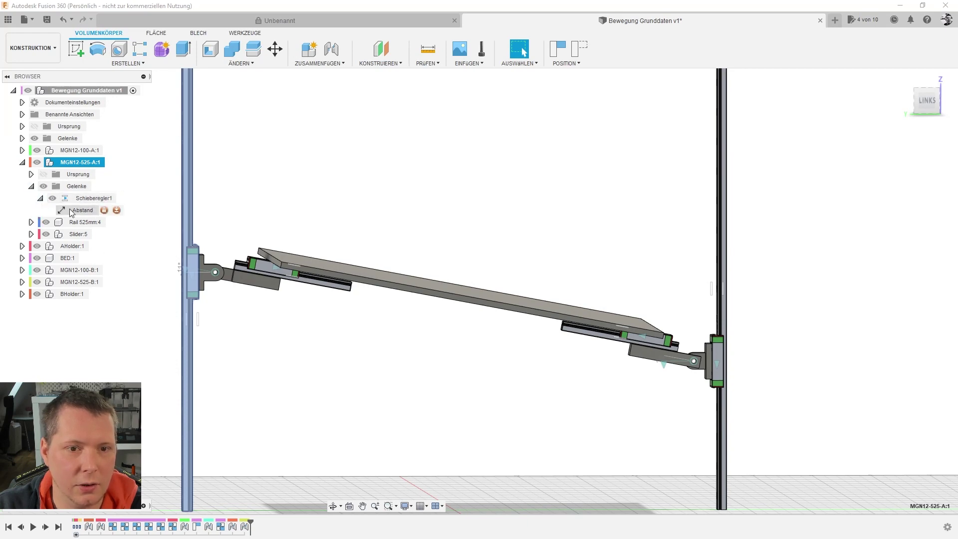
left_click(103, 210)
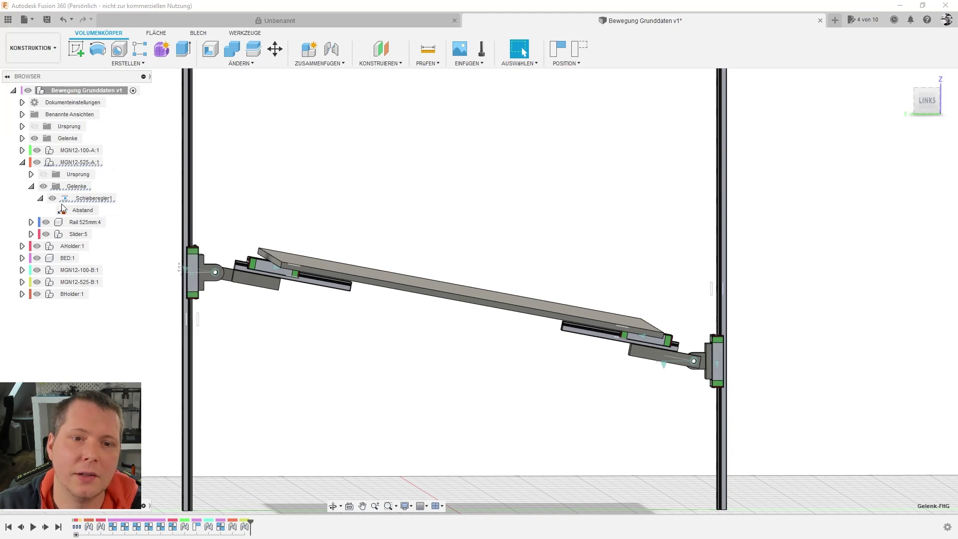
left_click(22, 164)
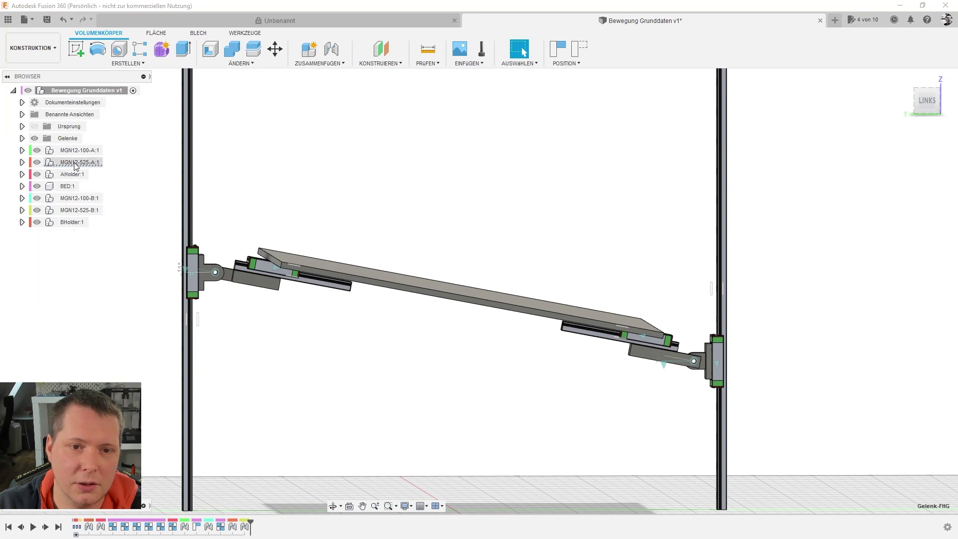
- Move the right slider joint to -20 mm and return to the front view
double_click(716, 361)
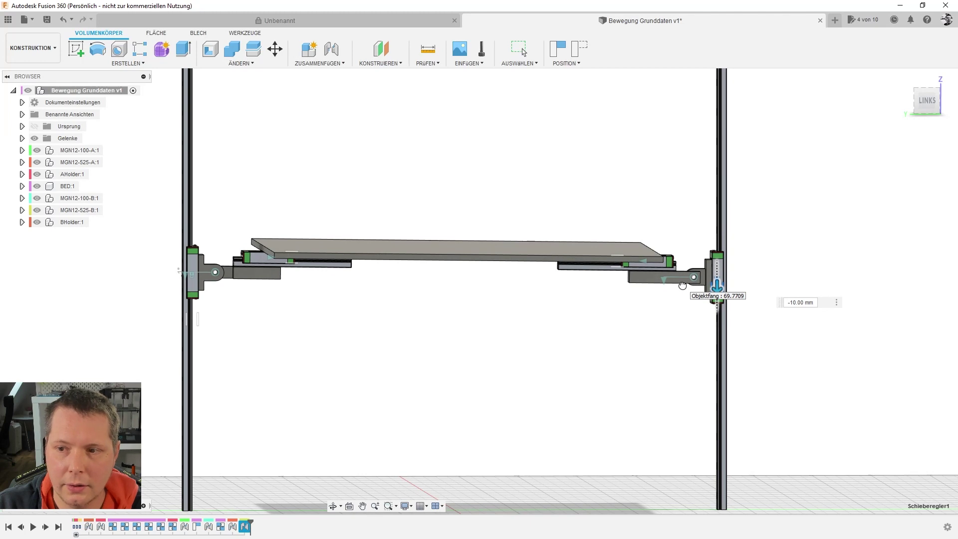
left_click_drag(681, 282, 680, 278)
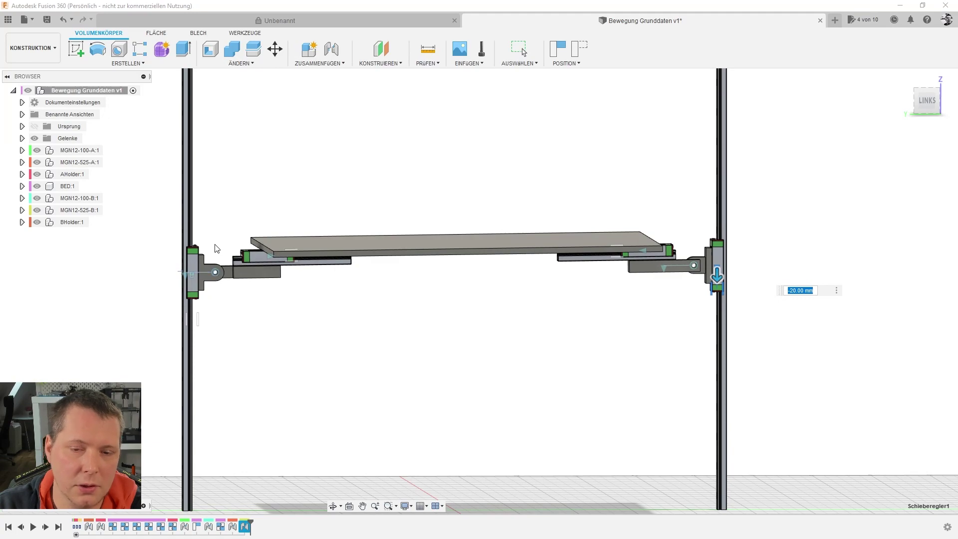
mouse_move(414, 336)
middle_mouse_down("shift")
mouse_move(404, 337)
mouse_move(410, 363)
mouse_move(325, 328)
middle_mouse_up("shift")
scroll(242, 284, "down", 3)
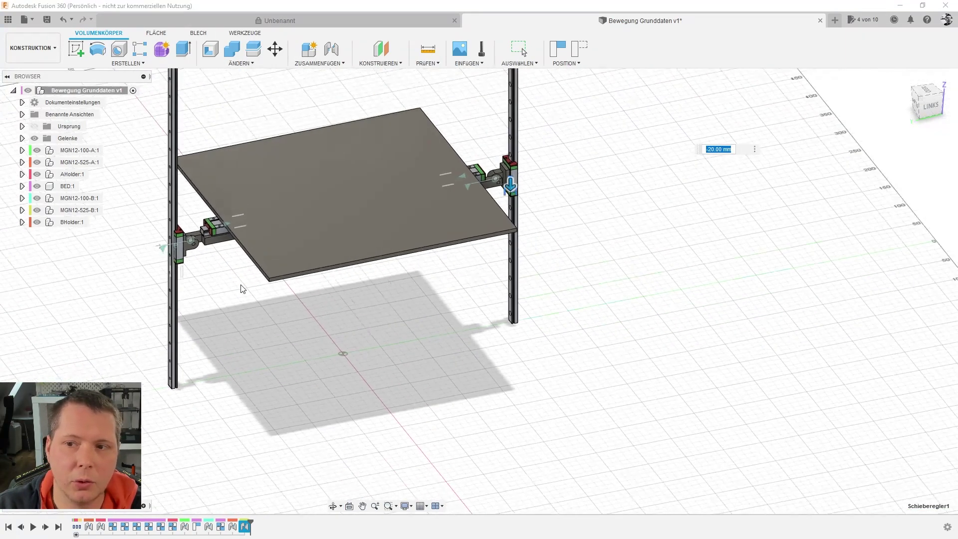
scroll(237, 279, "down", 1)
scroll(234, 316, "down", 2)
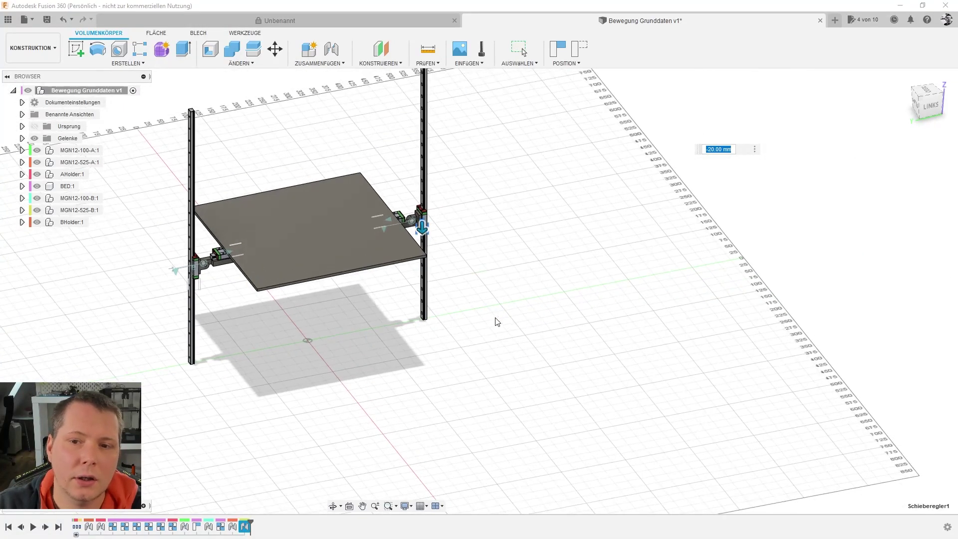
scroll(417, 268, "up", 3)
scroll(432, 252, "down", 1)
key("F5")
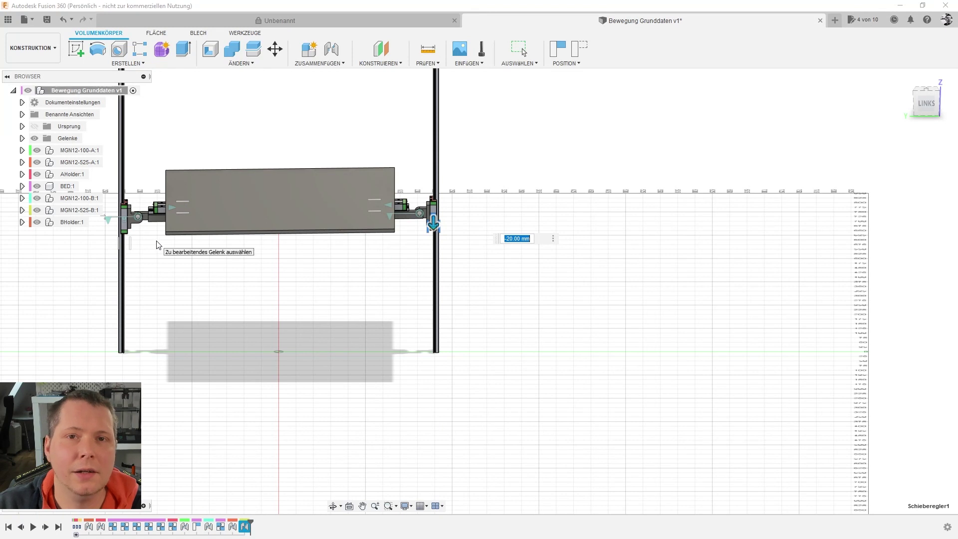
- Lower the bed's right end 100 mm and shift the left slider to -25 mm
mouse_move(433, 222)
left_mouse_down()
mouse_move(450, 311)
mouse_move(447, 284)
mouse_move(447, 300)
left_mouse_up()
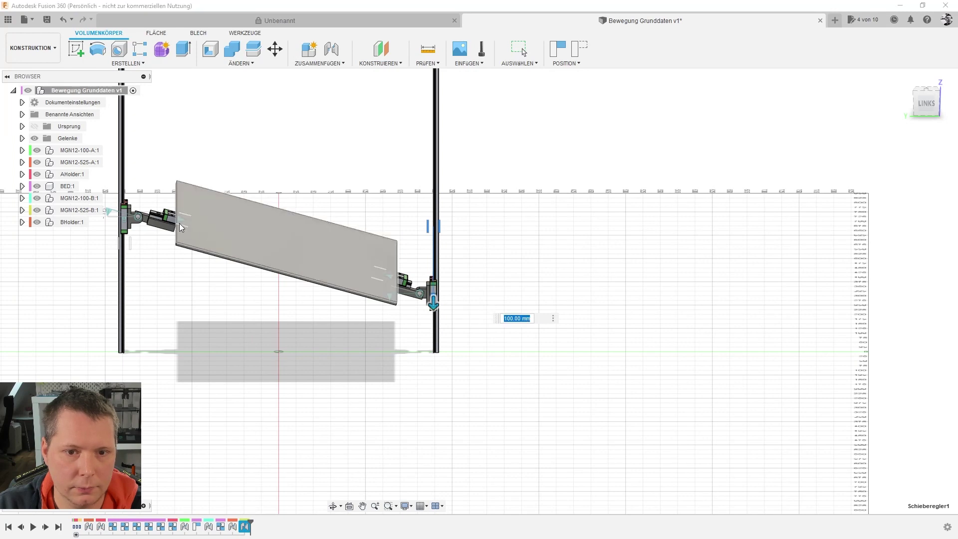
mouse_move(179, 223)
left_mouse_down()
mouse_move(184, 218)
mouse_move(143, 213)
left_mouse_up()
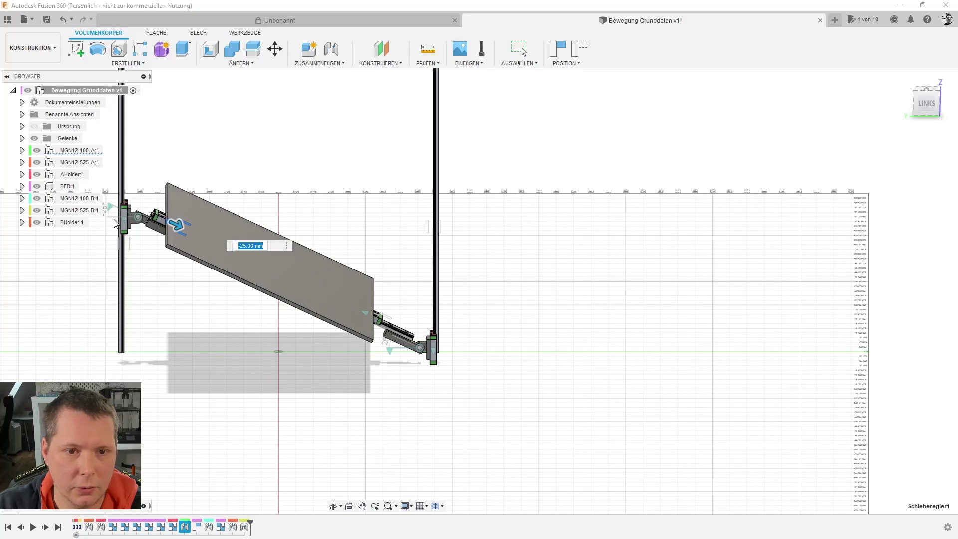
scroll(157, 214, "up", 3)
scroll(243, 206, "up", 3)
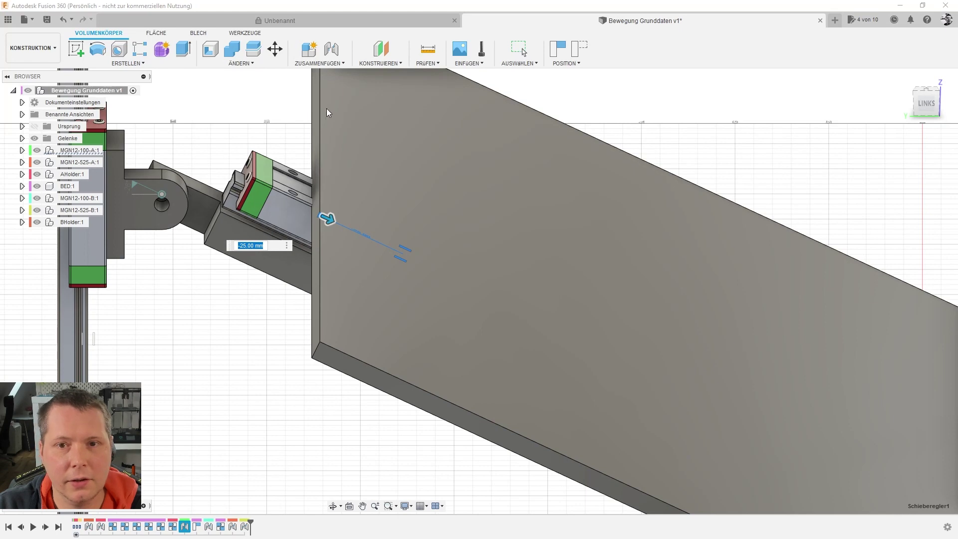
- Start a new sketch on the angled face beside the left slider block, continuing past the moved-components notice
key("Escape")
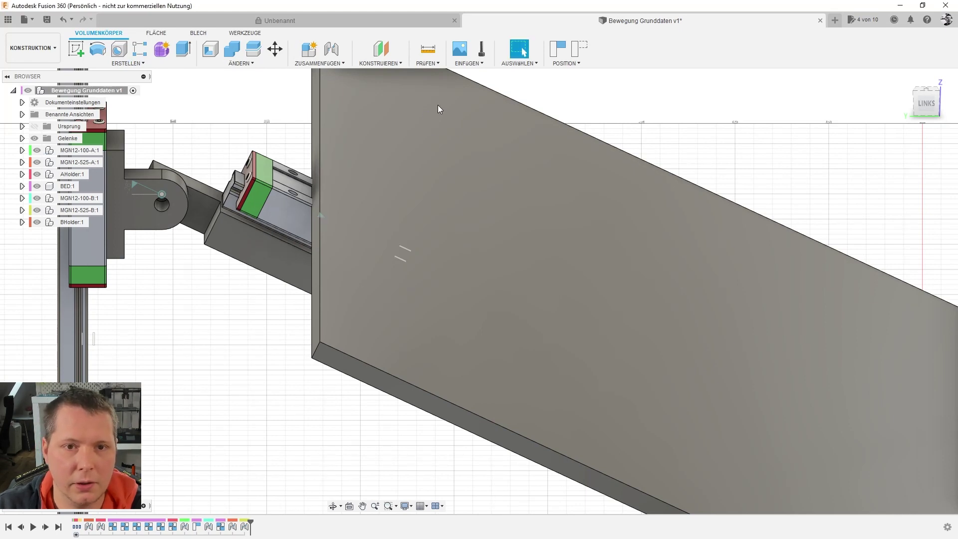
left_click(73, 49)
left_click(247, 243)
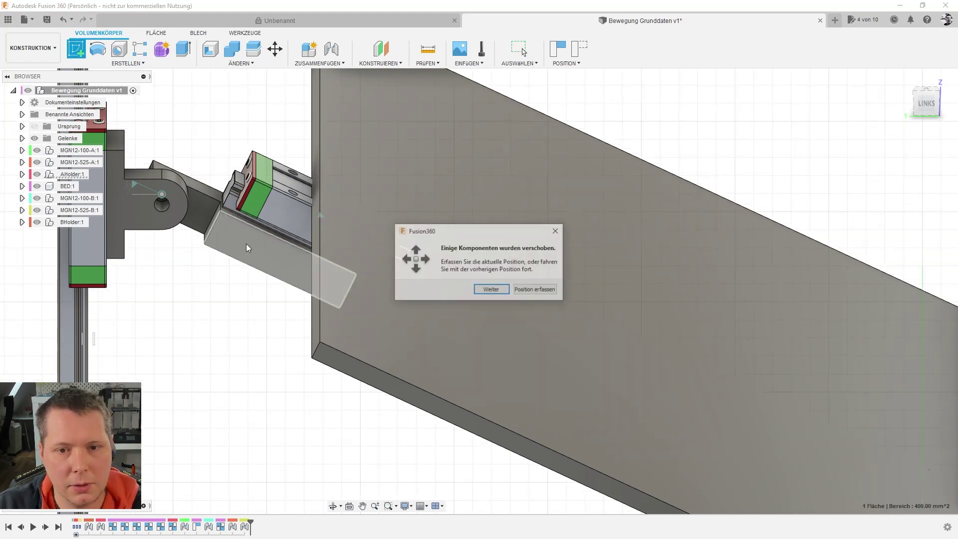
left_click(550, 293)
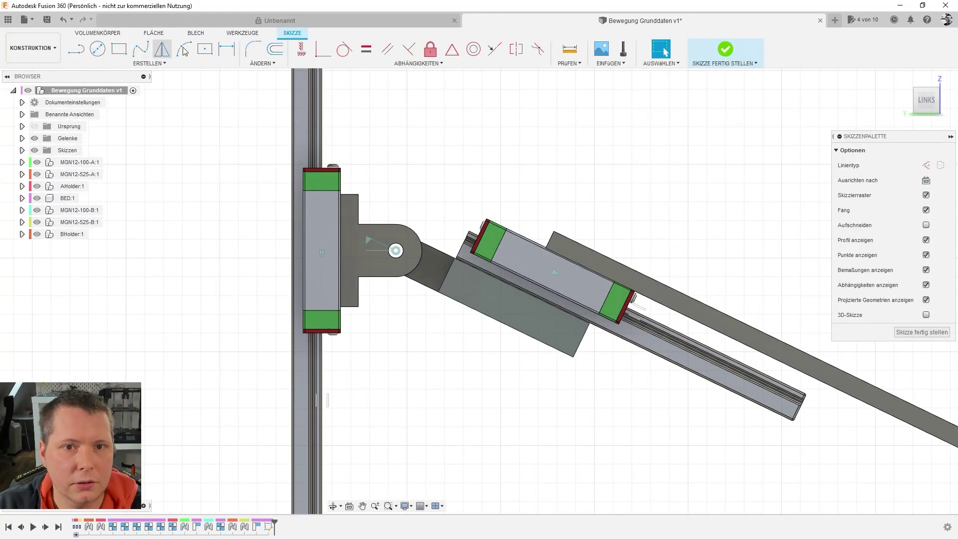
- Draw a short line from the slider block's corner, then orbit the sketch into 3D
left_click(125, 49)
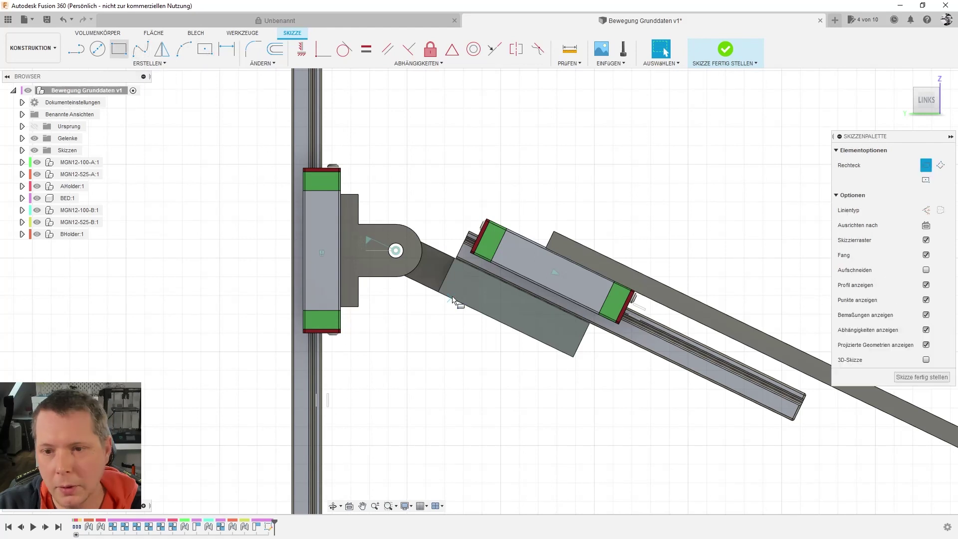
left_click(456, 259)
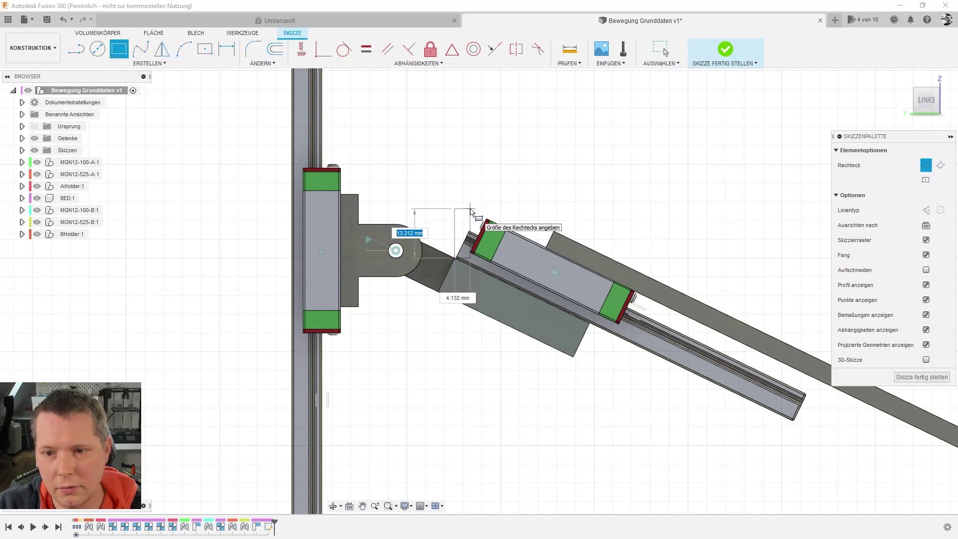
key("Escape")
key("l")
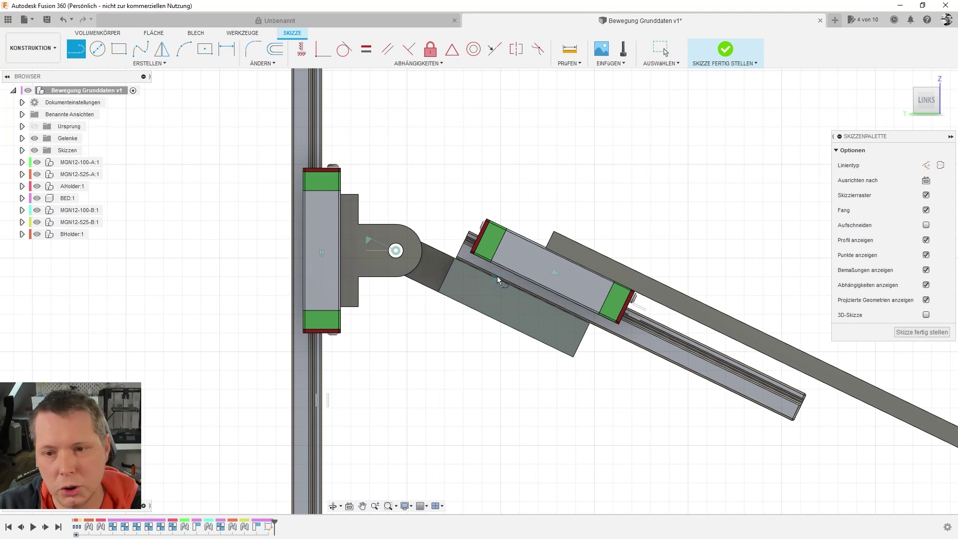
left_click(455, 262)
left_click(481, 202)
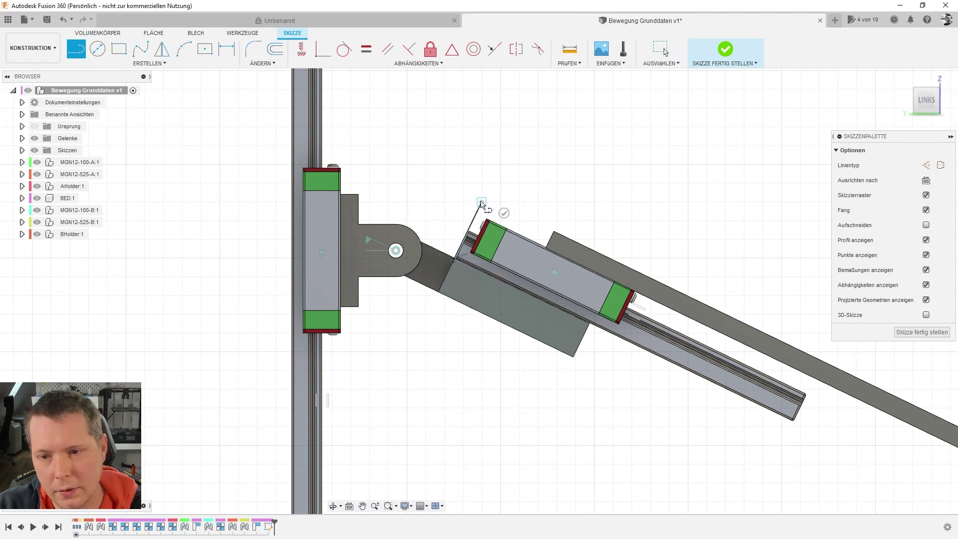
left_click(456, 275)
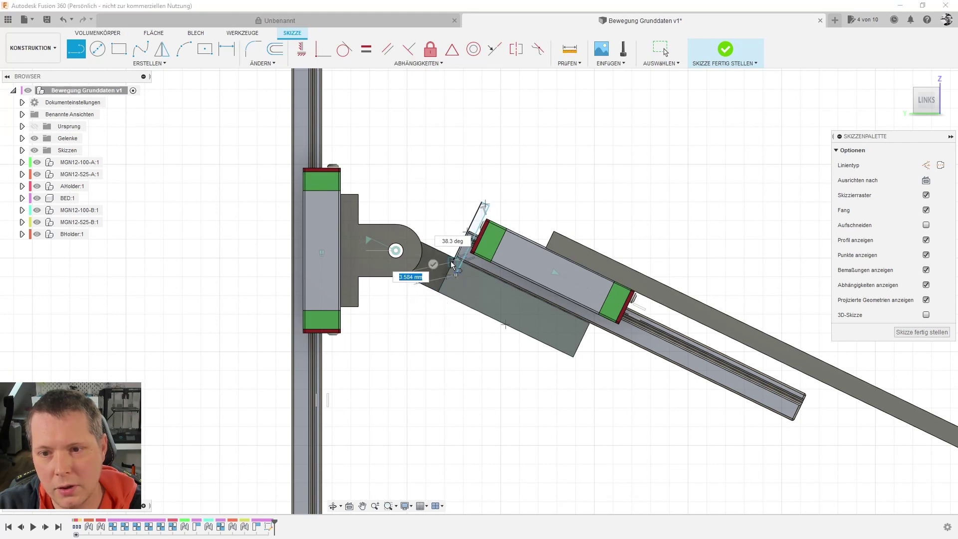
key("Escape")
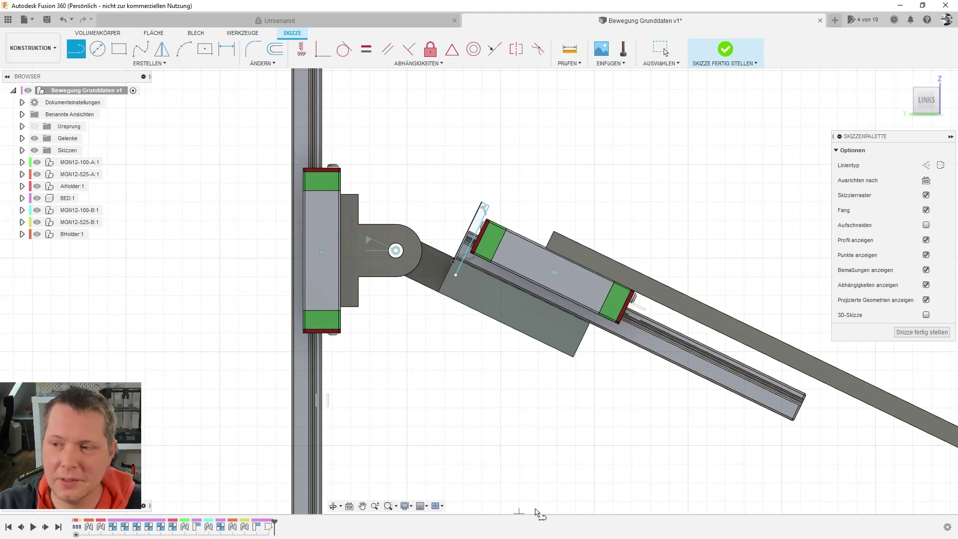
scroll(472, 386, "down", 3)
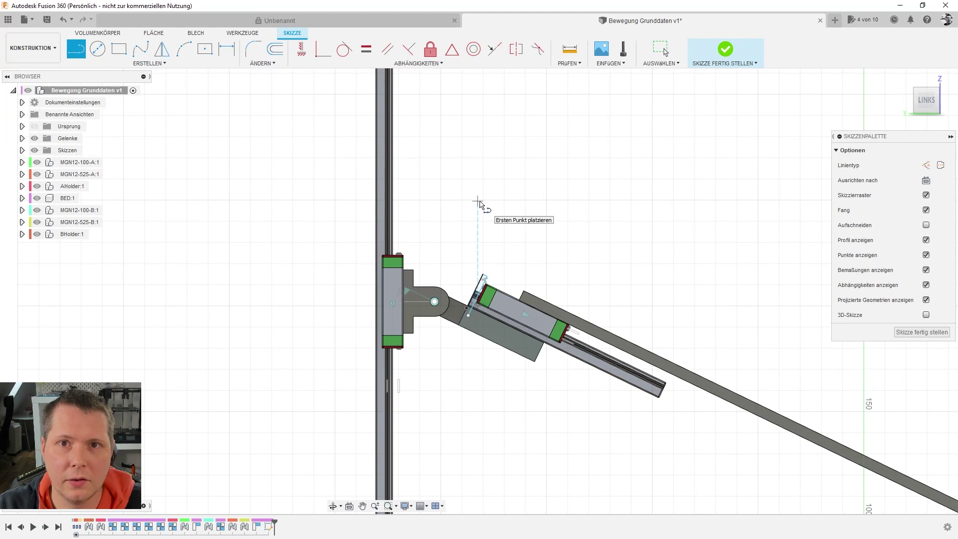
scroll(482, 226, "down", 3)
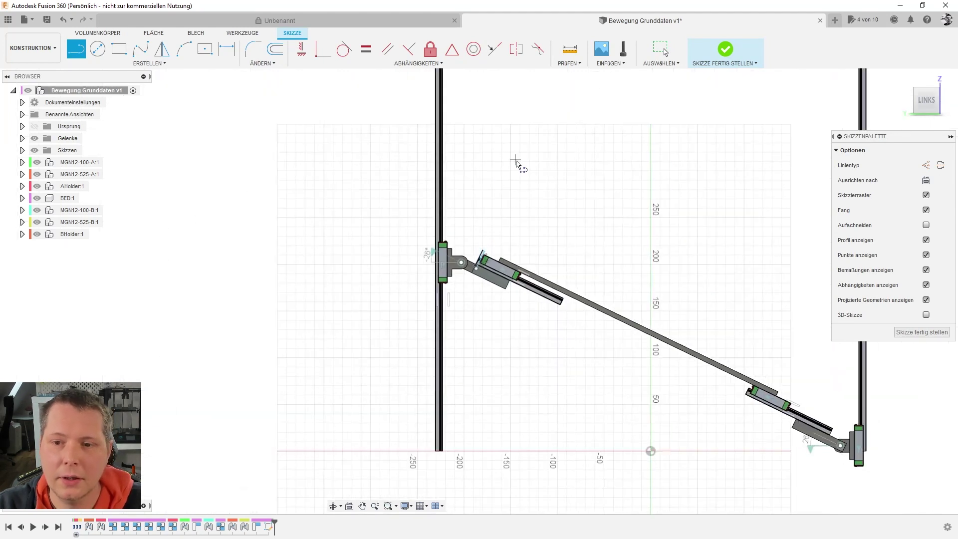
middle_click_drag(518, 164, 559, 218, "shift")
key("l")
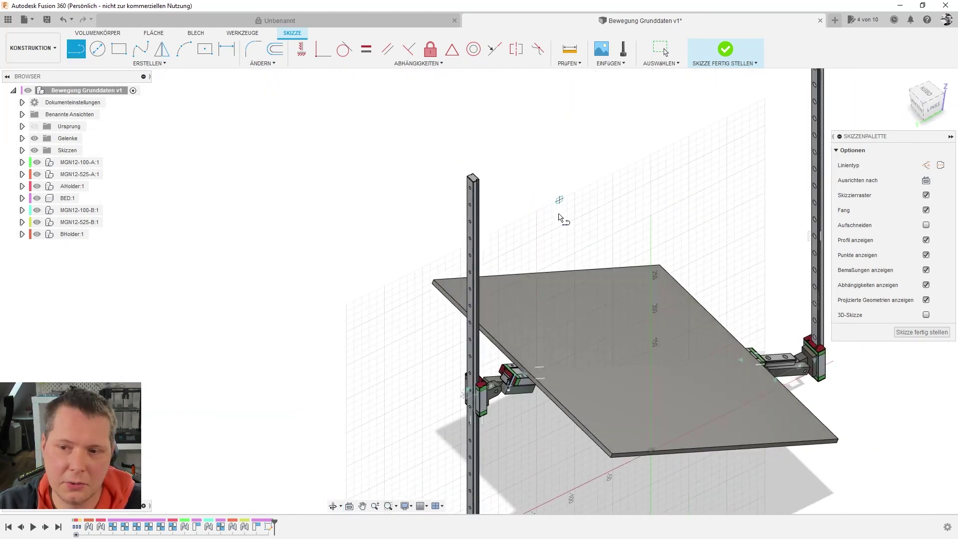
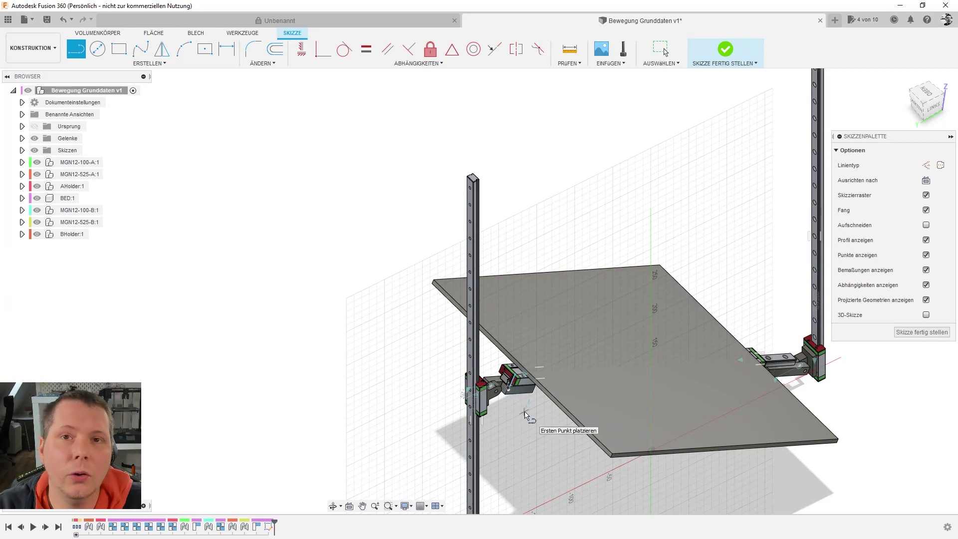
- Finish and then undo the sketch on the bed assembly, and orbit back to a 3D view
left_click(731, 54)
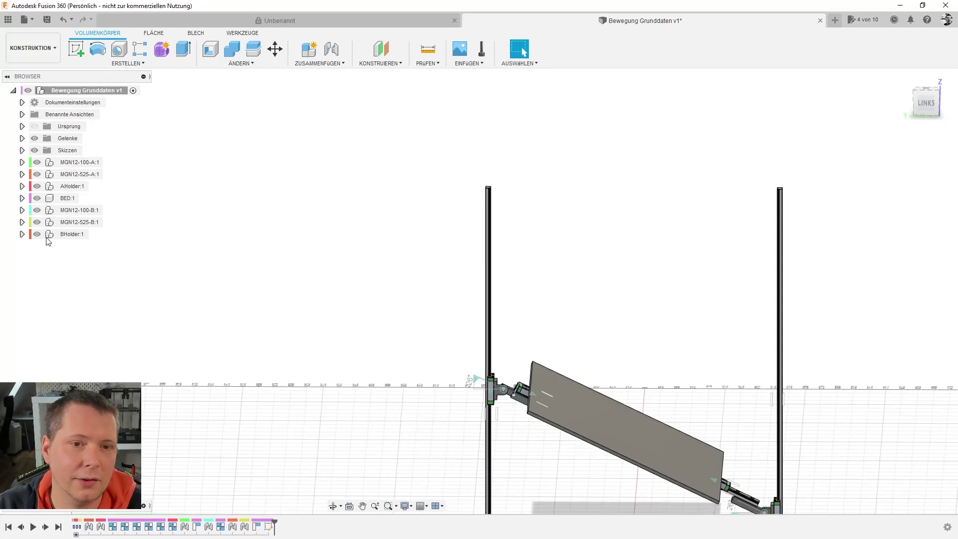
left_click(62, 20)
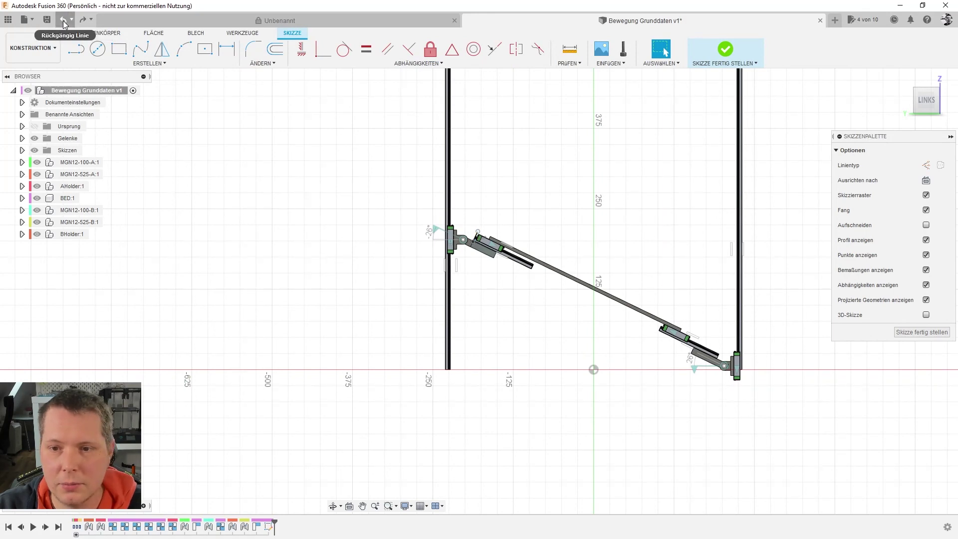
left_click(65, 19)
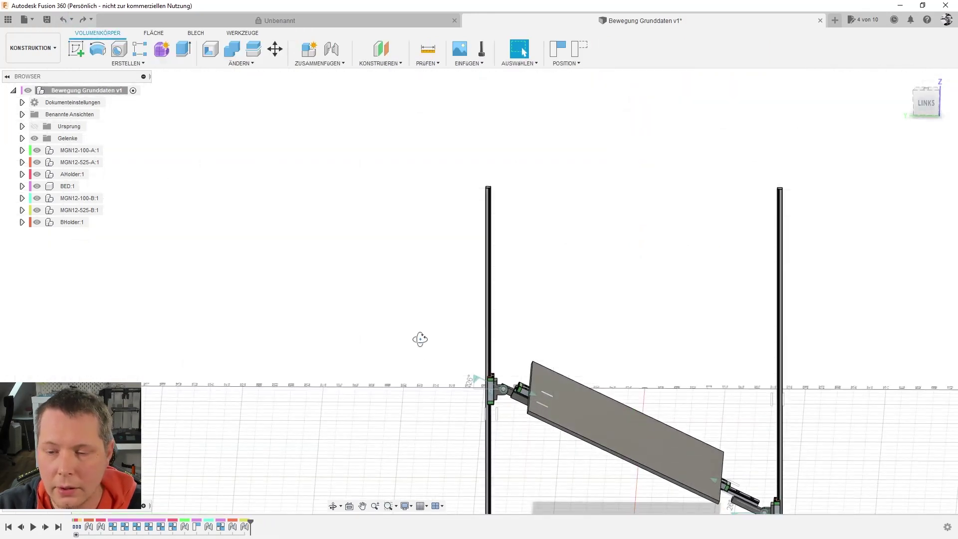
mouse_move(419, 336)
middle_mouse_down("shift")
mouse_move(435, 361)
mouse_move(471, 375)
middle_mouse_up("shift")
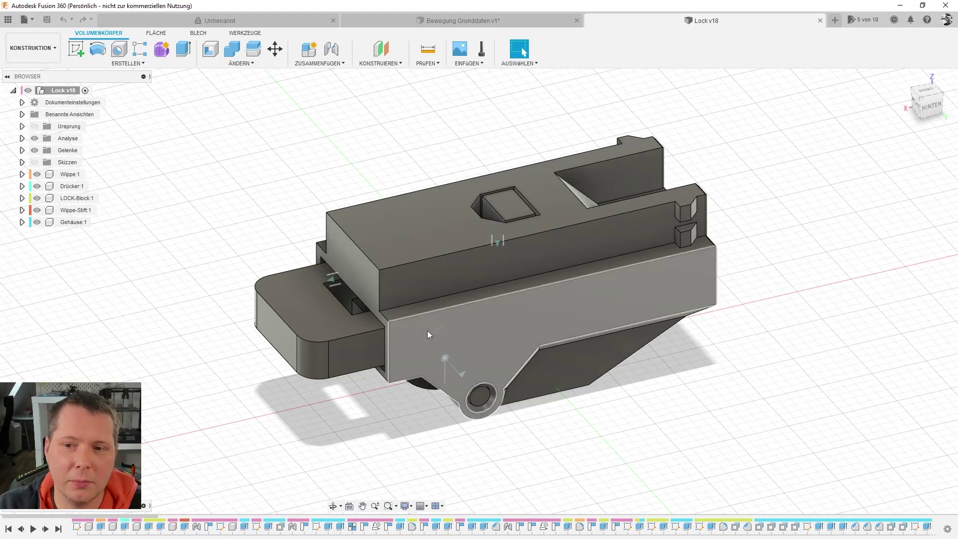
- Show the Schnitt1 section from the Analyse folder and view the cut Lock housing straight-on
scroll(424, 327, "down", 3)
mouse_move(560, 436)
middle_mouse_down("shift")
mouse_move(582, 377)
mouse_move(574, 399)
middle_mouse_up("shift")
left_click(22, 138)
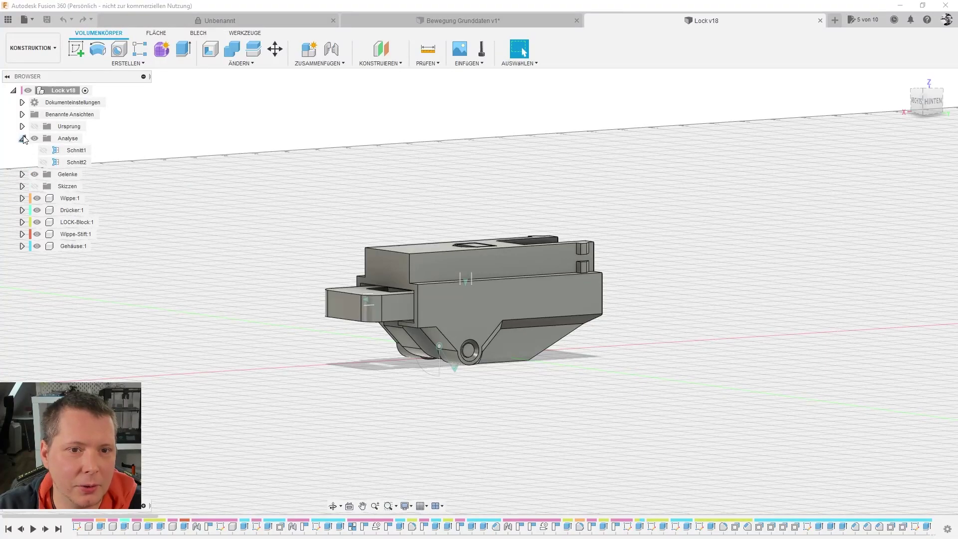
left_click(43, 150)
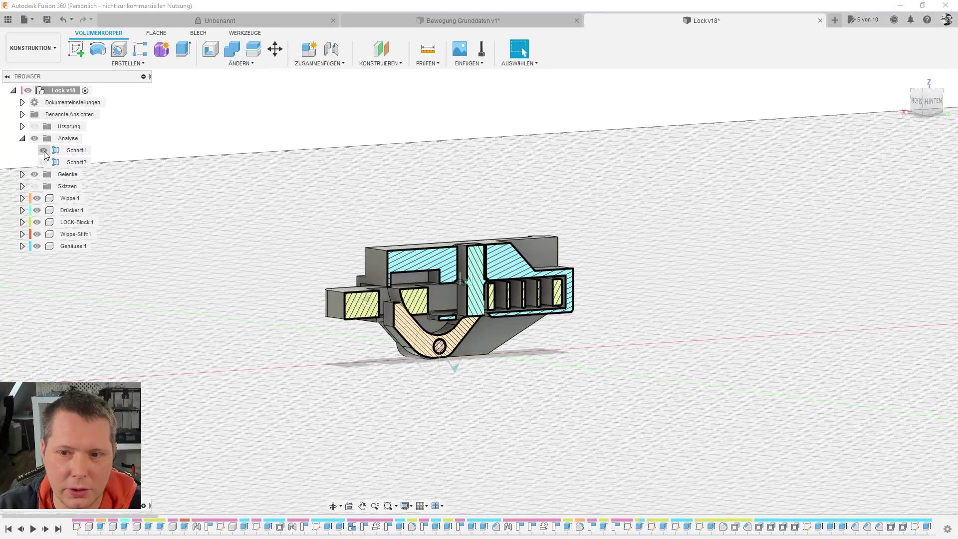
scroll(306, 405, "up", 2)
middle_click_drag(272, 400, 242, 404, "shift")
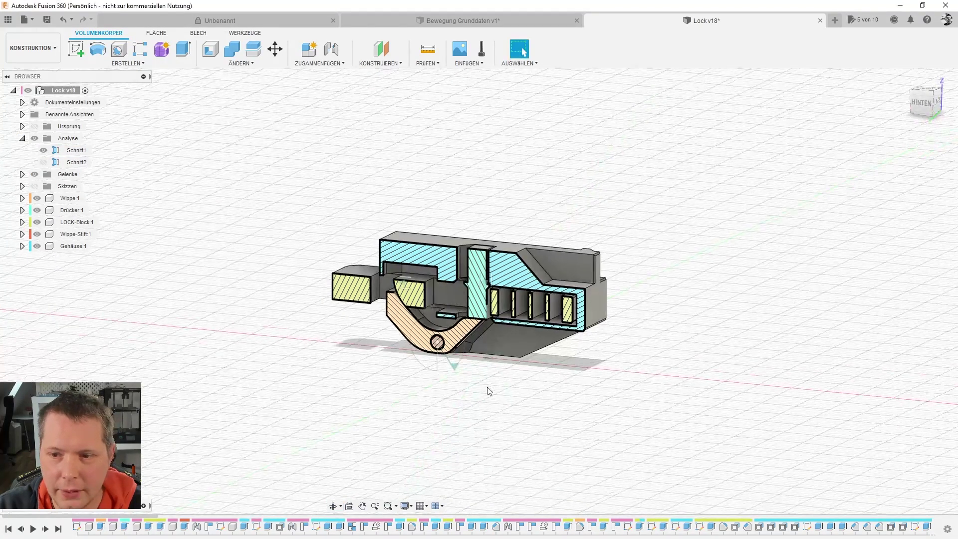
scroll(536, 374, "up", 2)
scroll(536, 374, "up", 2)
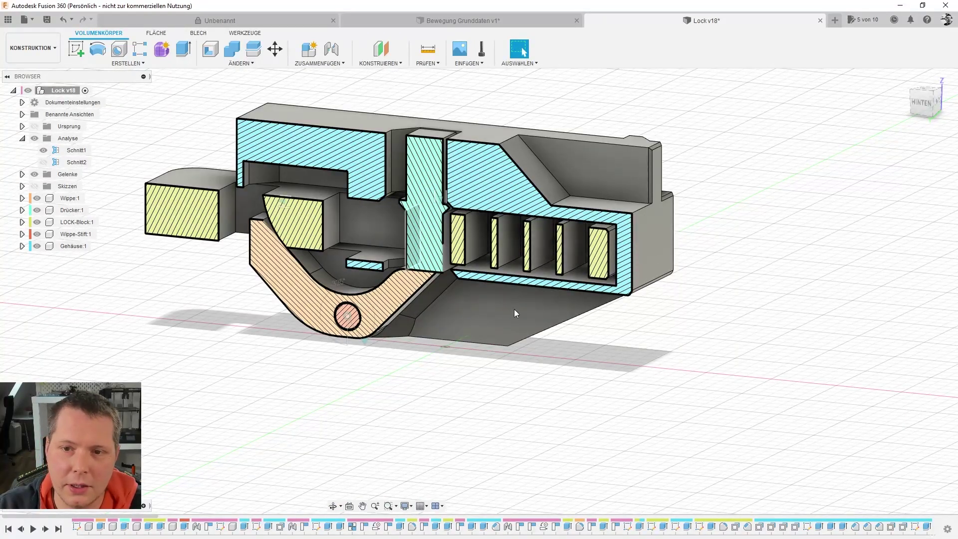
scroll(522, 362, "down", 2)
middle_click_drag(428, 397, 447, 400, "shift")
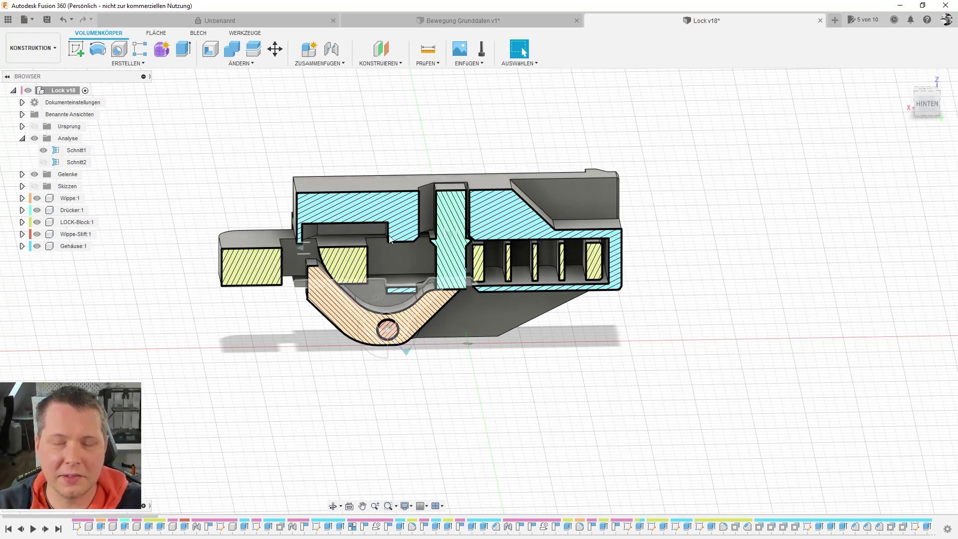
- Drag the Schieberegler5 slider joint down to 4.00 mm and expand the Gelenke joints folder
left_click(450, 237)
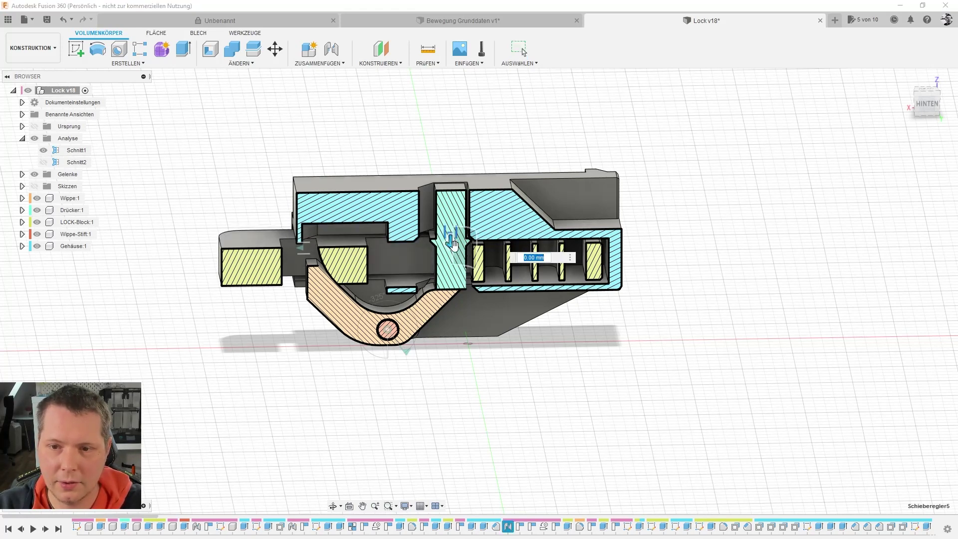
left_click_drag(453, 243, 455, 293)
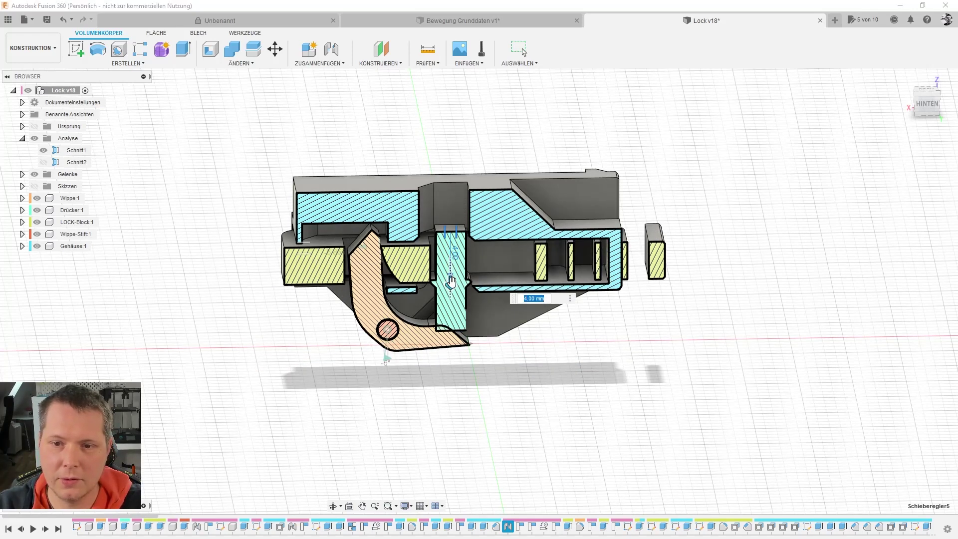
mouse_move(451, 281)
left_mouse_down()
mouse_move(455, 230)
mouse_move(449, 248)
mouse_move(456, 267)
mouse_move(458, 237)
mouse_move(454, 277)
mouse_move(451, 247)
mouse_move(464, 283)
mouse_move(442, 333)
left_mouse_up()
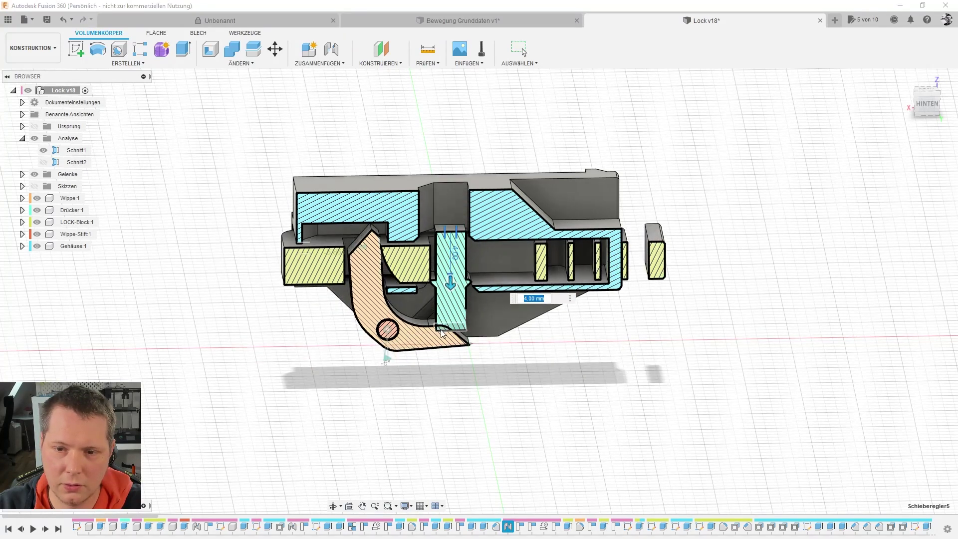
left_click(22, 175)
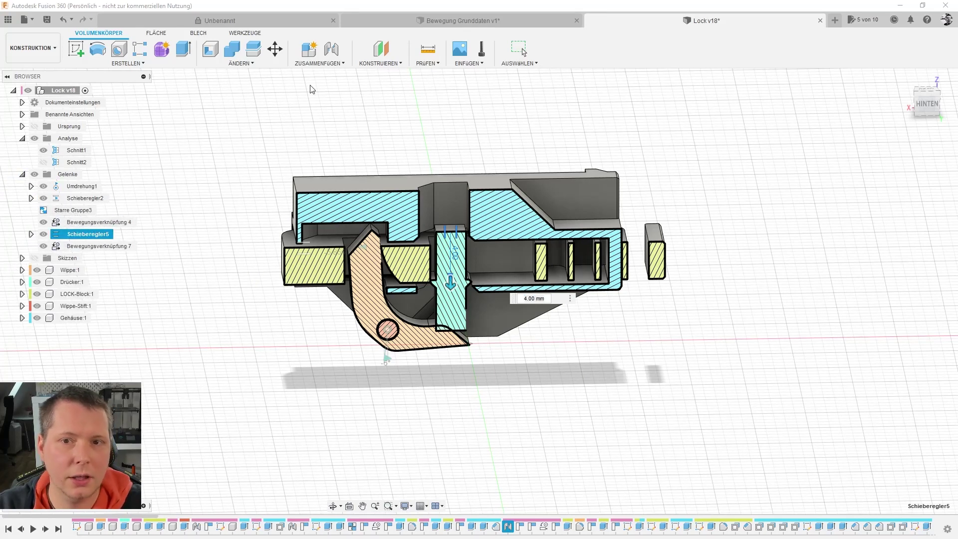
- Slide Schieberegler5 up and down repeatedly to demonstrate the lock, finishing at 0.00 mm
left_click(329, 62)
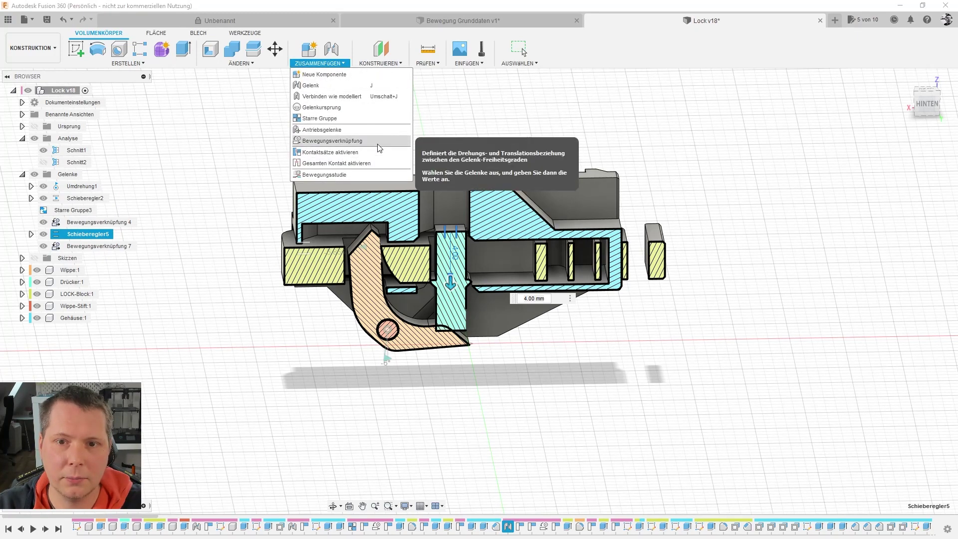
left_click(82, 226)
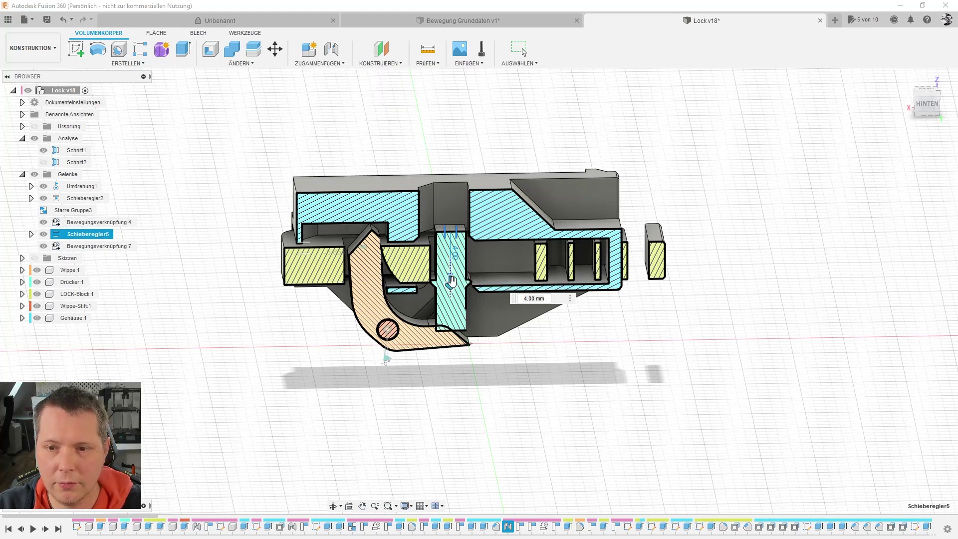
mouse_move(451, 281)
left_mouse_down()
mouse_move(456, 223)
mouse_move(457, 272)
left_mouse_up()
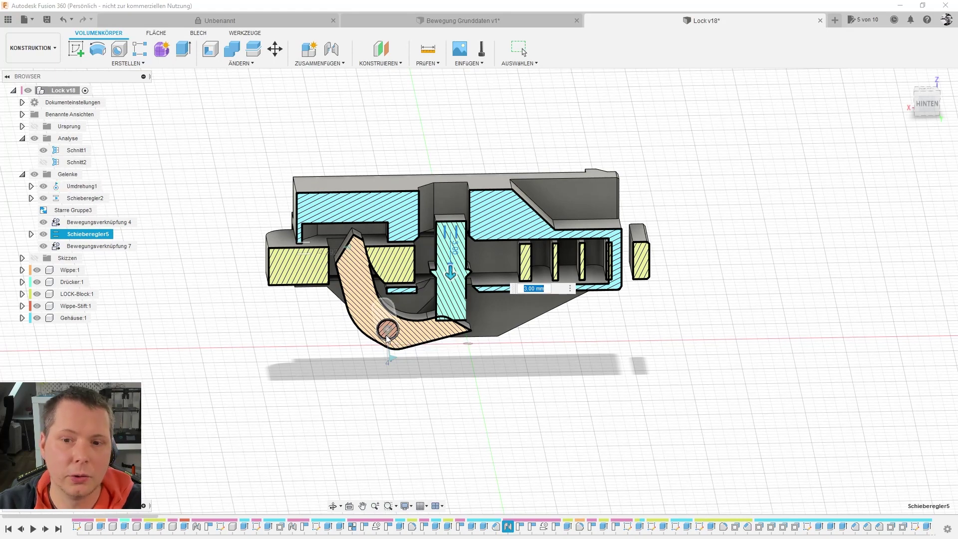
mouse_move(450, 272)
left_mouse_down()
mouse_move(454, 253)
mouse_move(450, 272)
left_mouse_up()
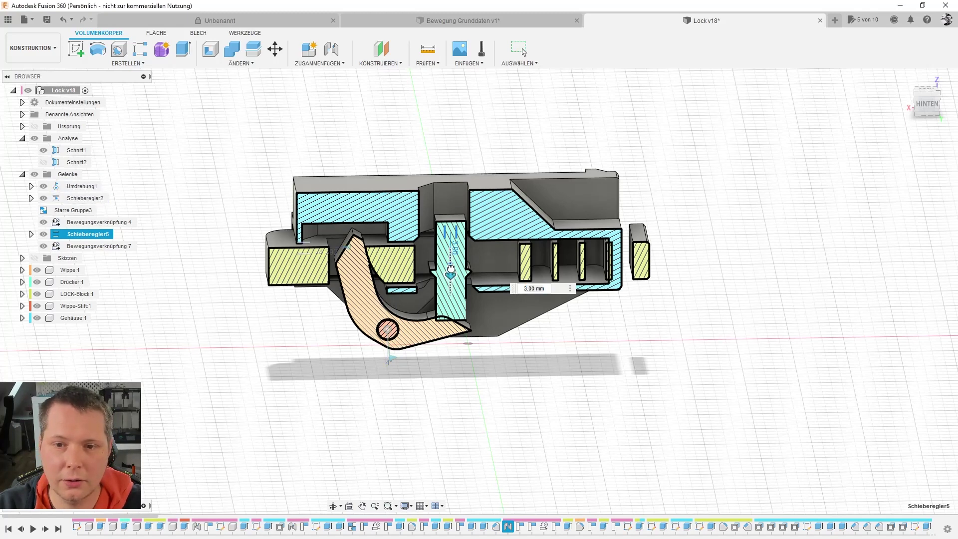
mouse_move(450, 269)
left_mouse_down()
mouse_move(452, 228)
mouse_move(461, 256)
left_mouse_up()
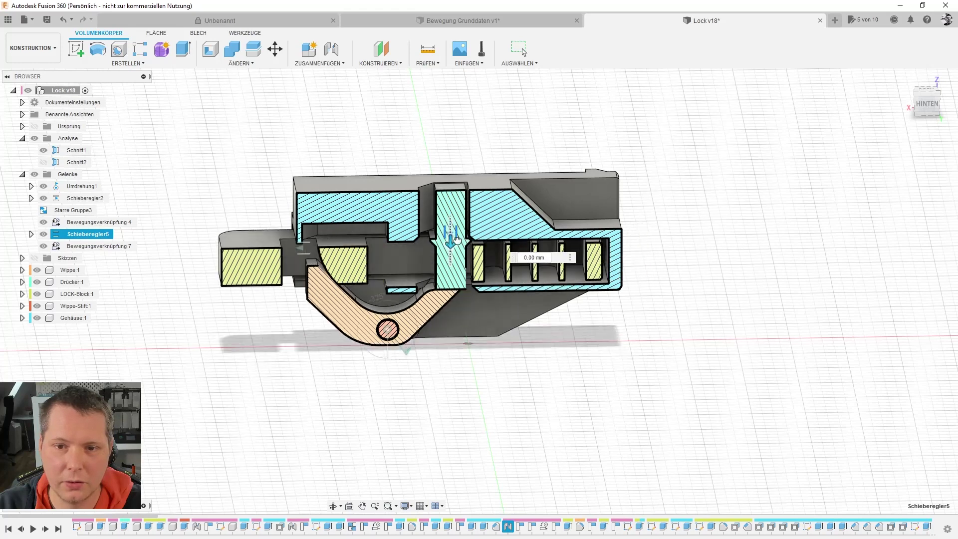
mouse_move(461, 256)
left_mouse_down()
mouse_move(453, 239)
mouse_move(451, 270)
mouse_move(446, 231)
mouse_move(447, 258)
left_mouse_up()
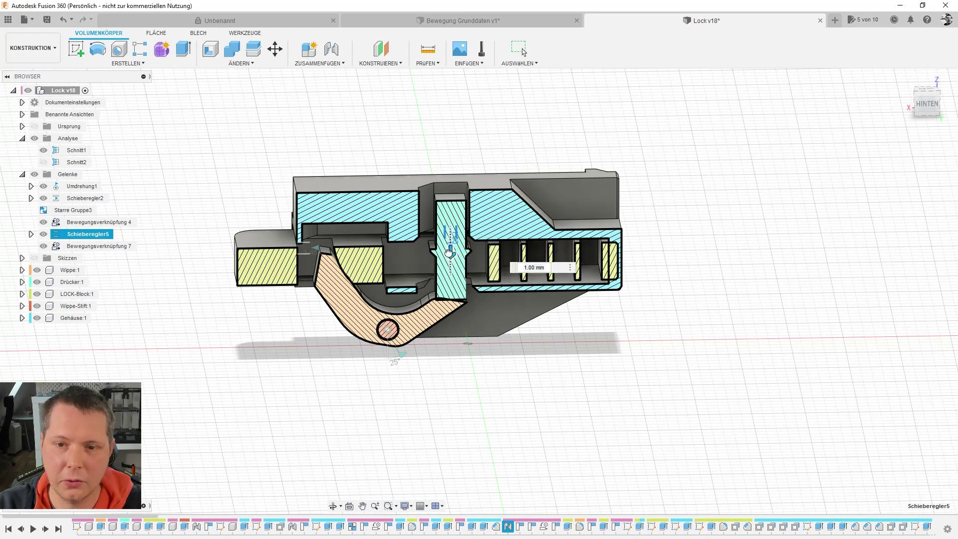
left_click_drag(447, 253, 456, 237)
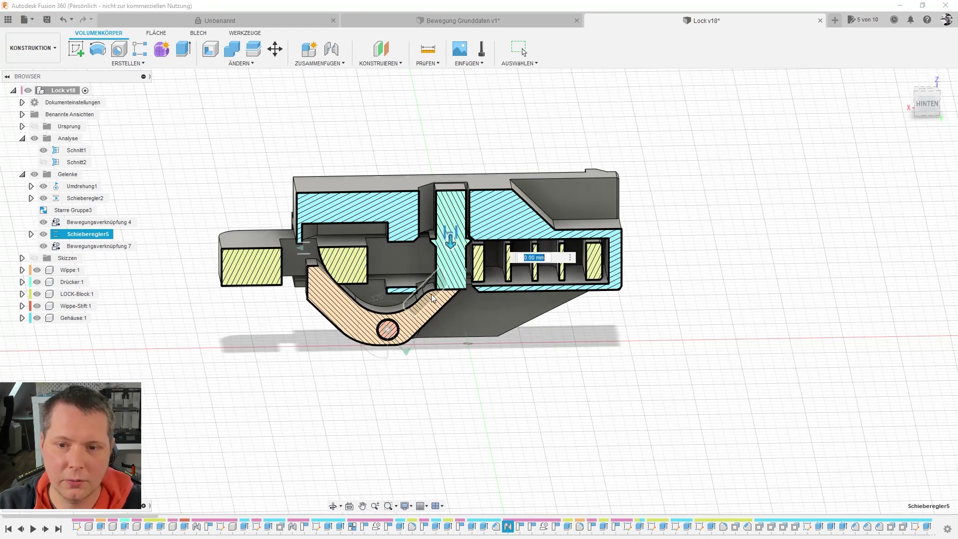